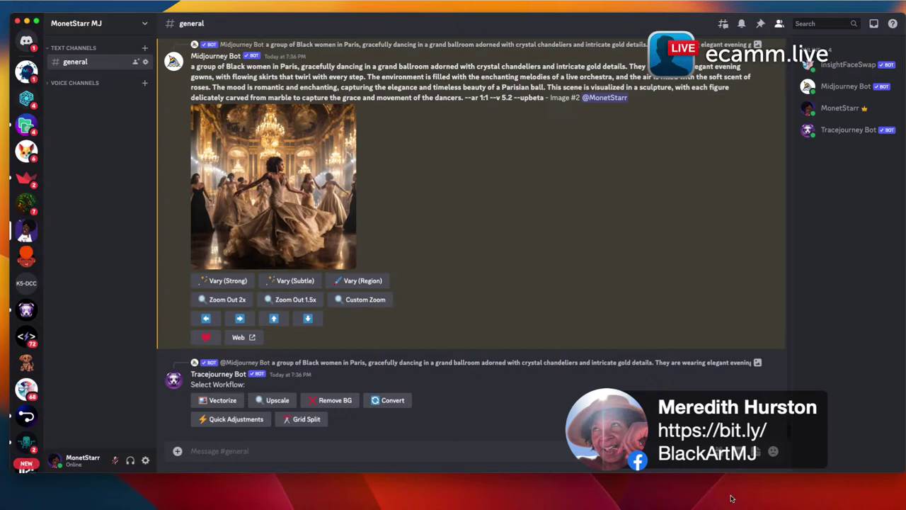
- Switch to Chrome, review the "ChatGPT Demo | How I use IT" section of the Google Doc, and bring up ChatGPT
key(super+Tab)
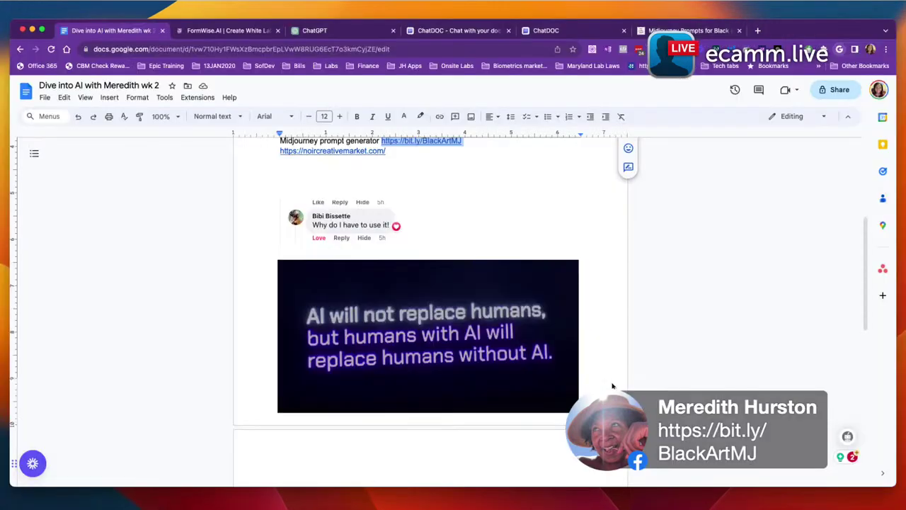
scroll(551, 297, down, 6)
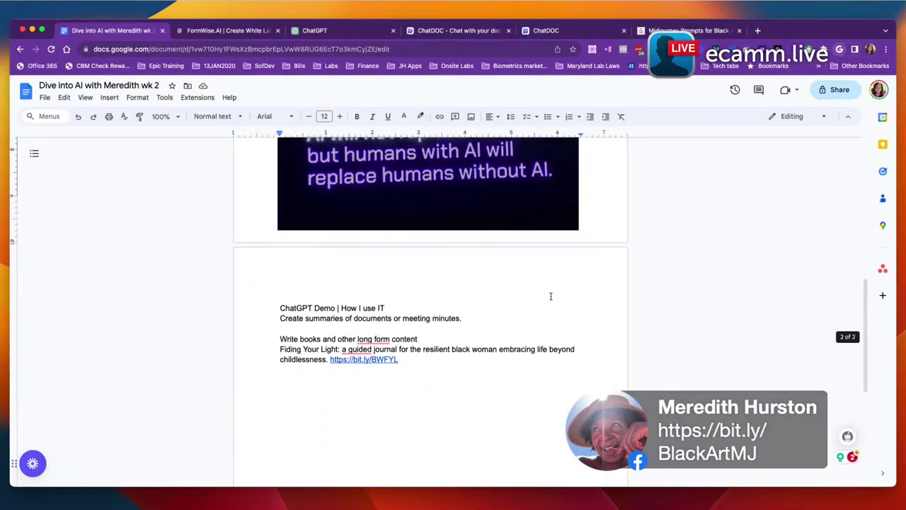
scroll(550, 296, down, 1)
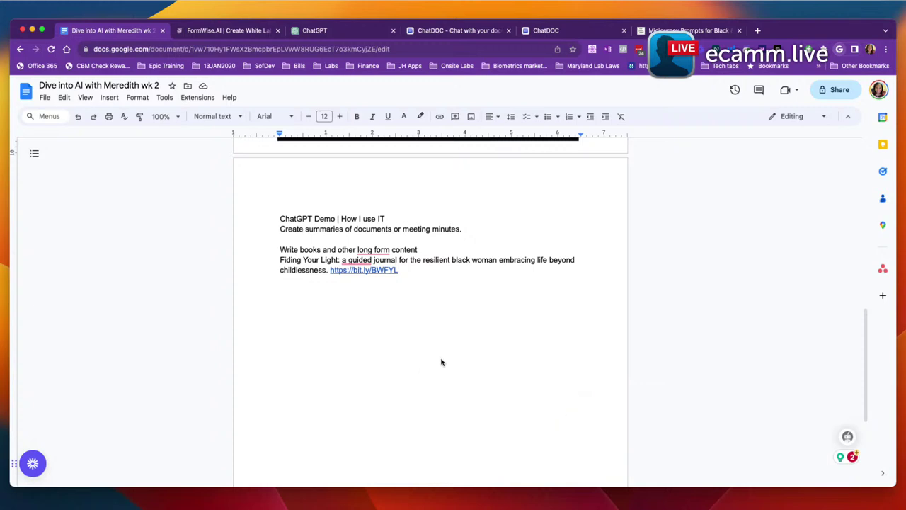
scroll(441, 362, up, 1)
scroll(441, 362, down, 1)
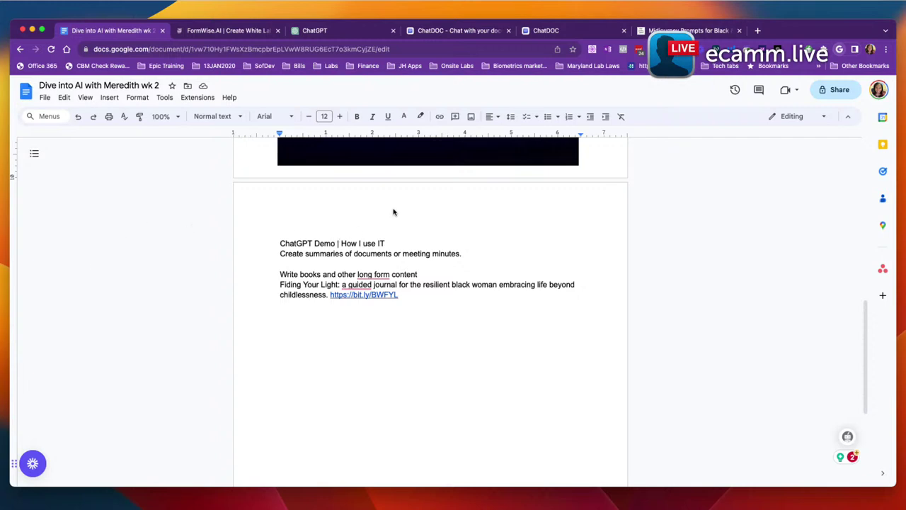
click(337, 33)
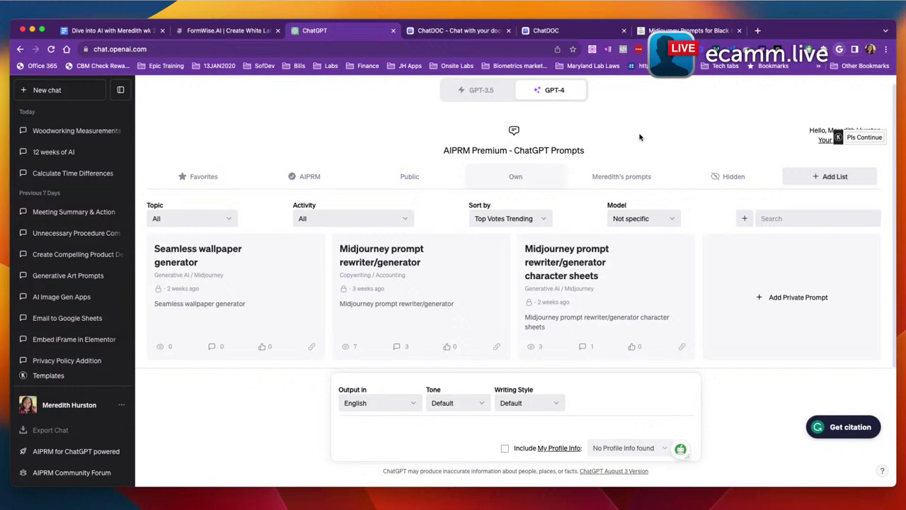
- Load youtube.com in a new browser tab and open the partly watched "Dive into AI" stream replay
click(758, 31)
text(youtube.com)
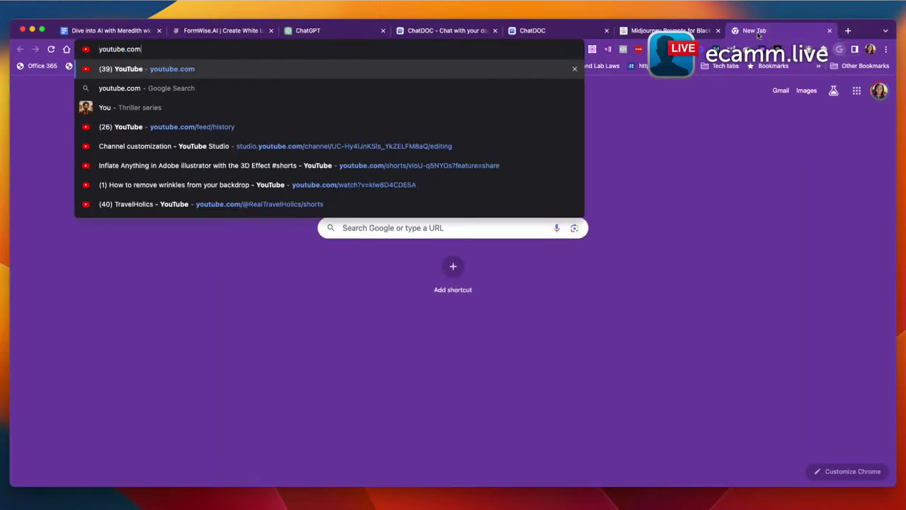
key(Return)
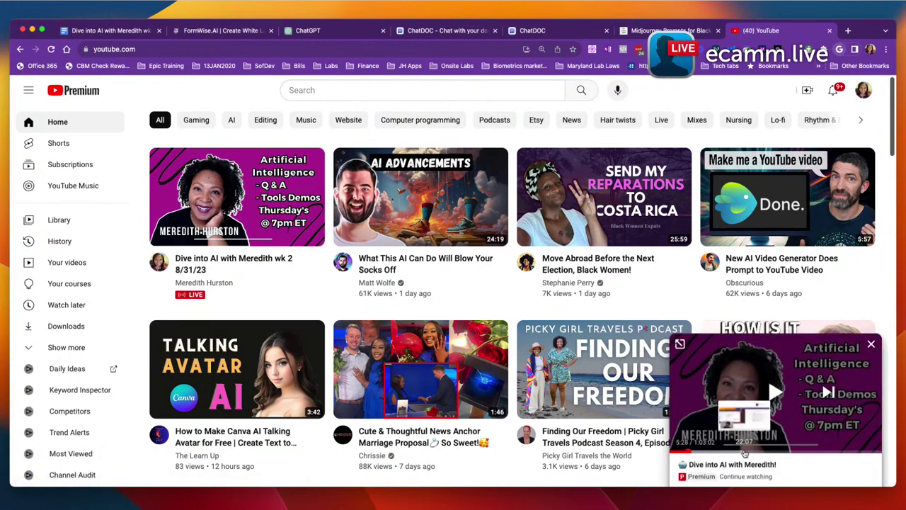
click(759, 469)
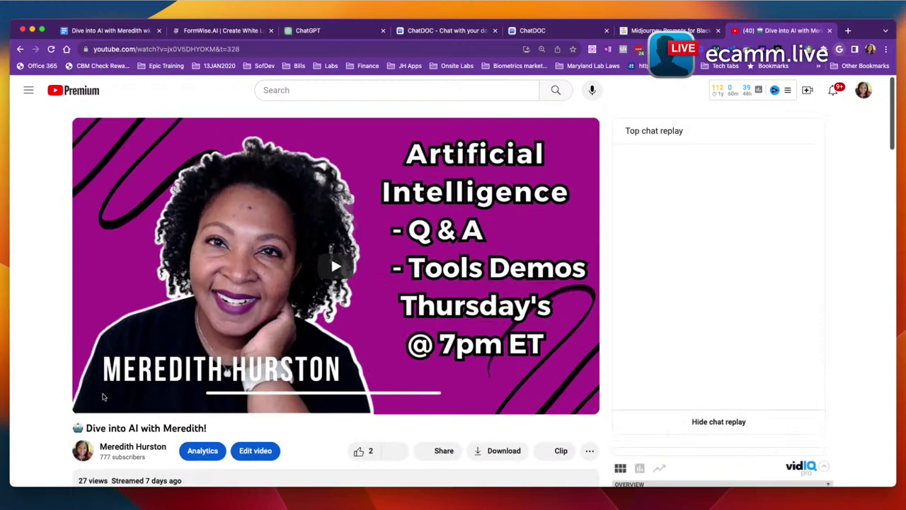
- Show the transcript of the "Dive into AI" video
scroll(234, 379, down, 2)
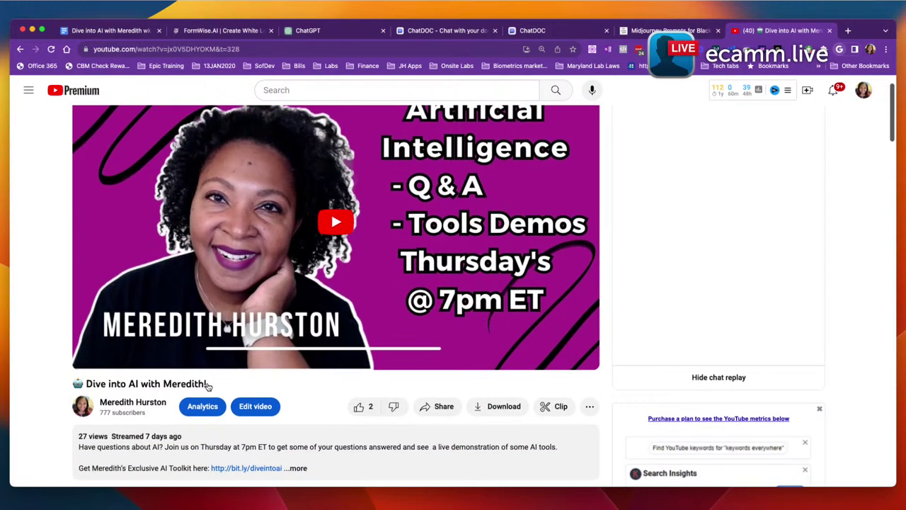
scroll(270, 369, down, 5)
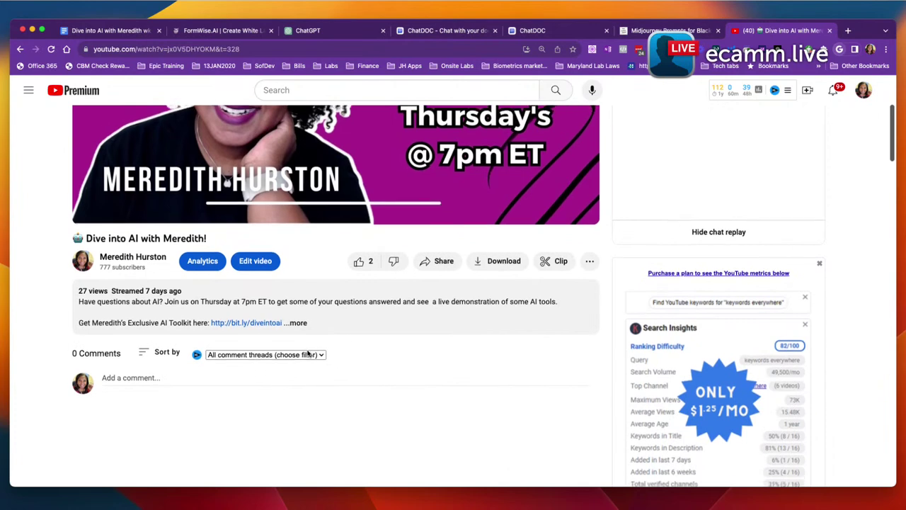
scroll(500, 347, up, 1)
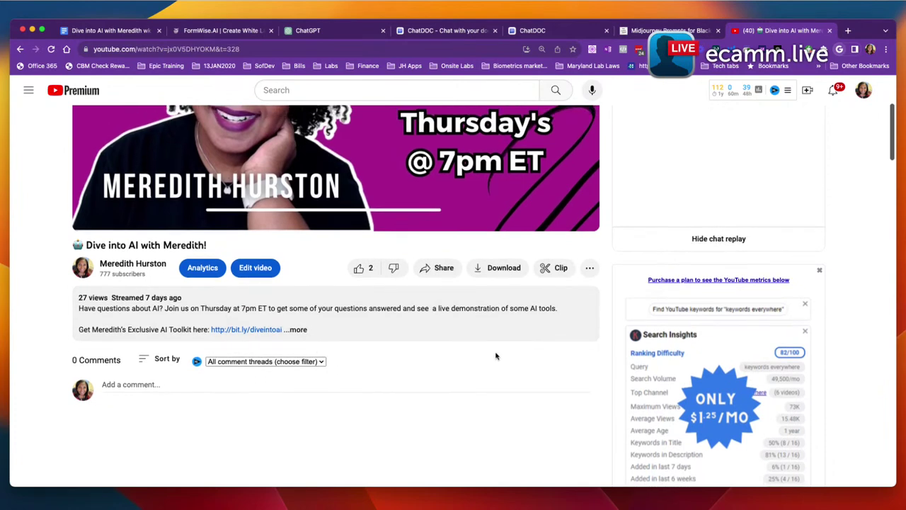
scroll(554, 303, up, 1)
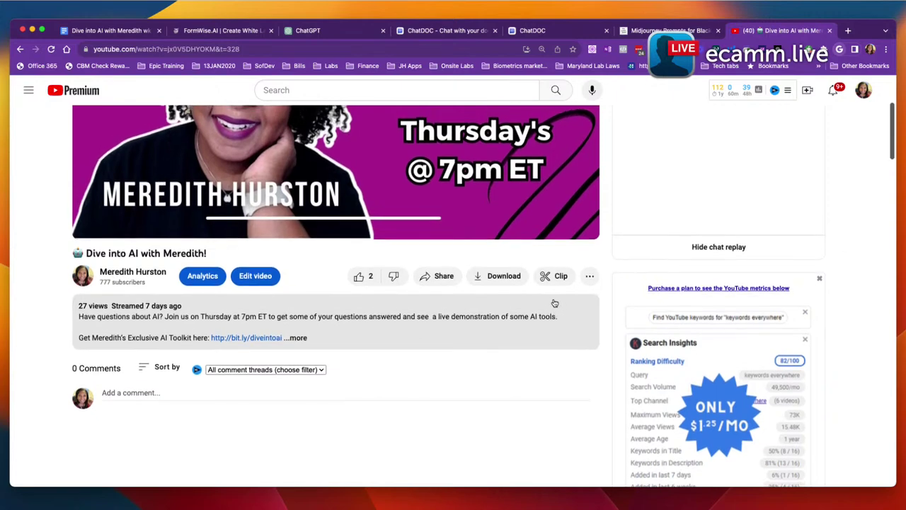
click(592, 282)
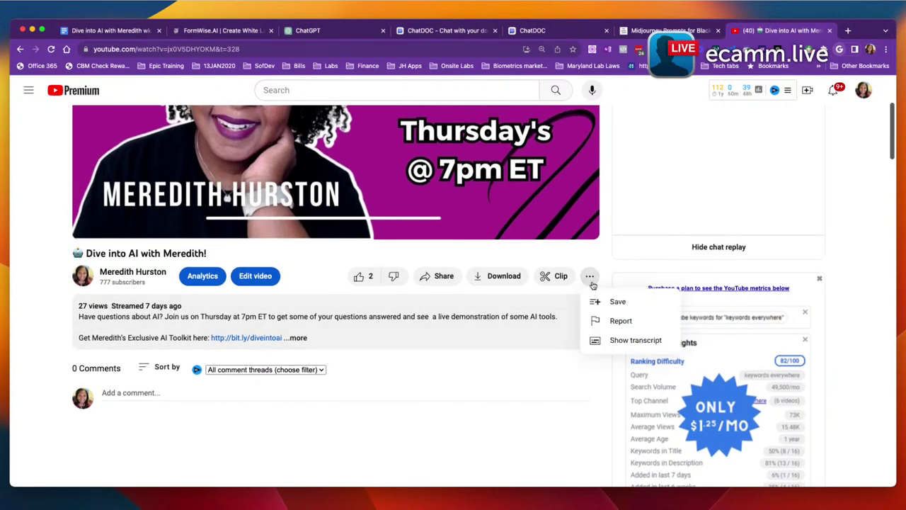
click(627, 341)
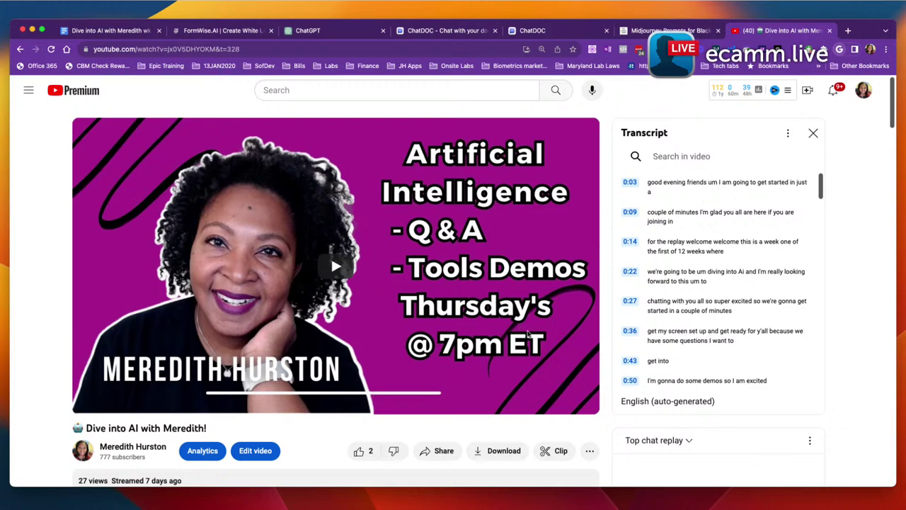
- Look over the opening lines of the transcript and hide its timestamps
scroll(717, 299, down, 1)
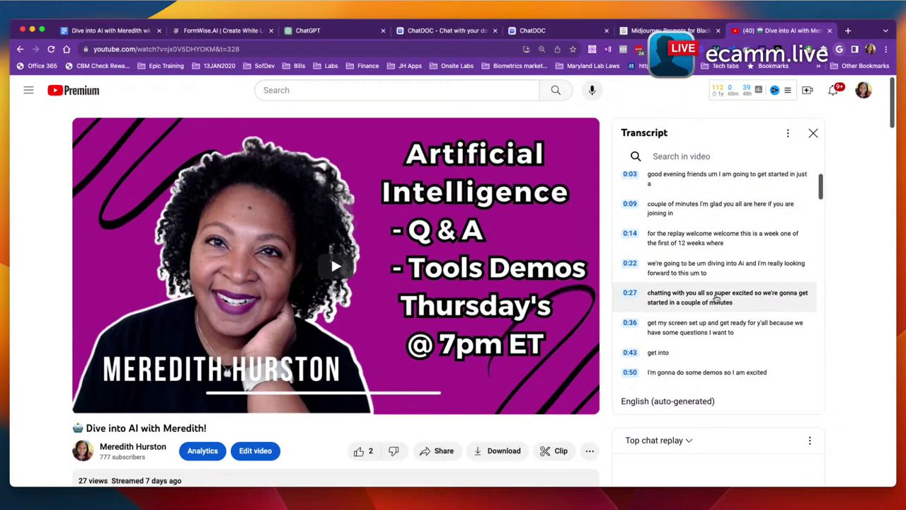
scroll(717, 299, down, 3)
scroll(717, 299, up, 4)
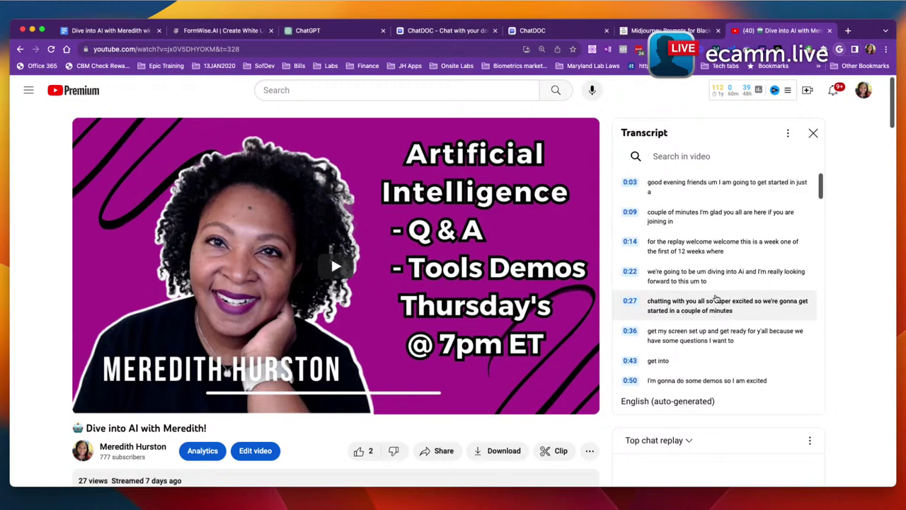
click(788, 134)
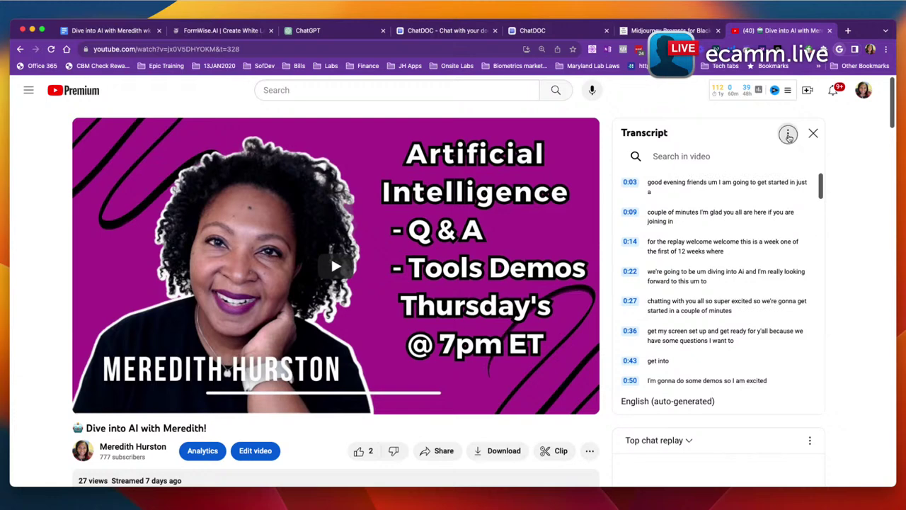
click(801, 158)
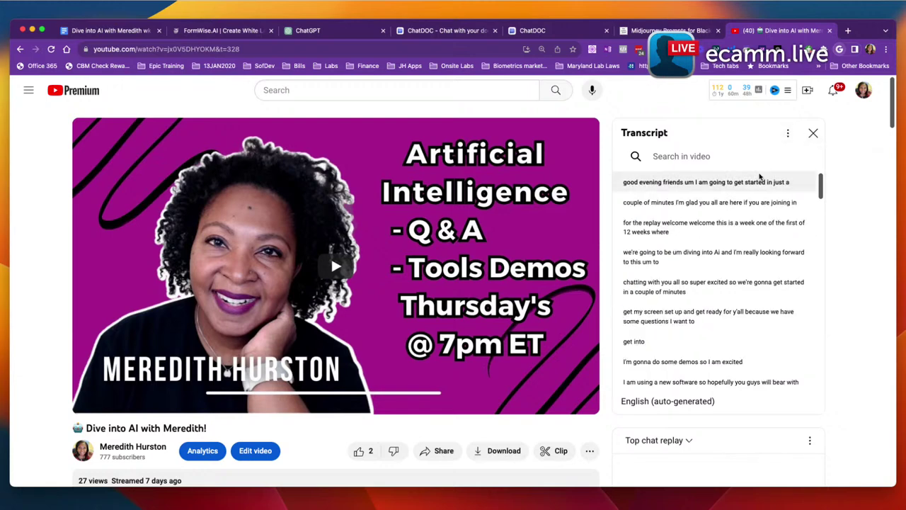
- Copy the entire transcript text, from "good evening friends" through the final thank-you line, and clear the selection
drag(623, 182, 684, 185)
right_click(684, 186)
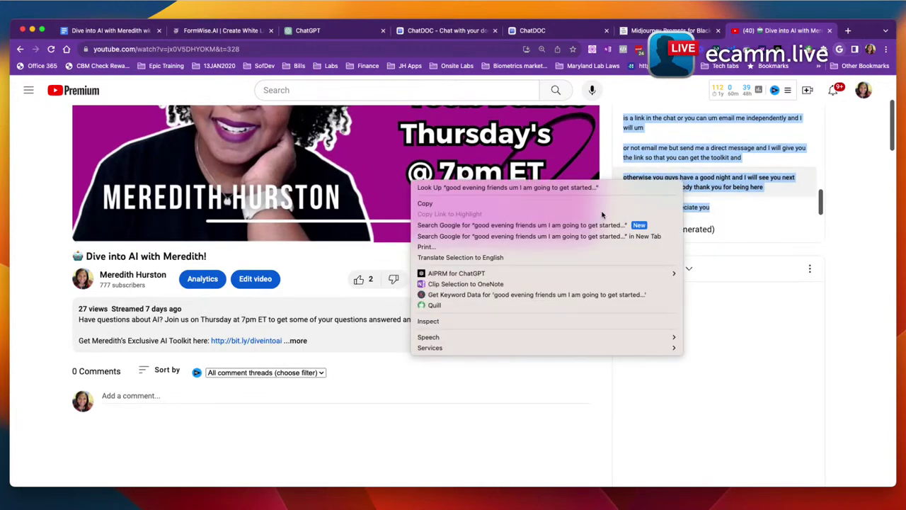
click(604, 204)
click(853, 306)
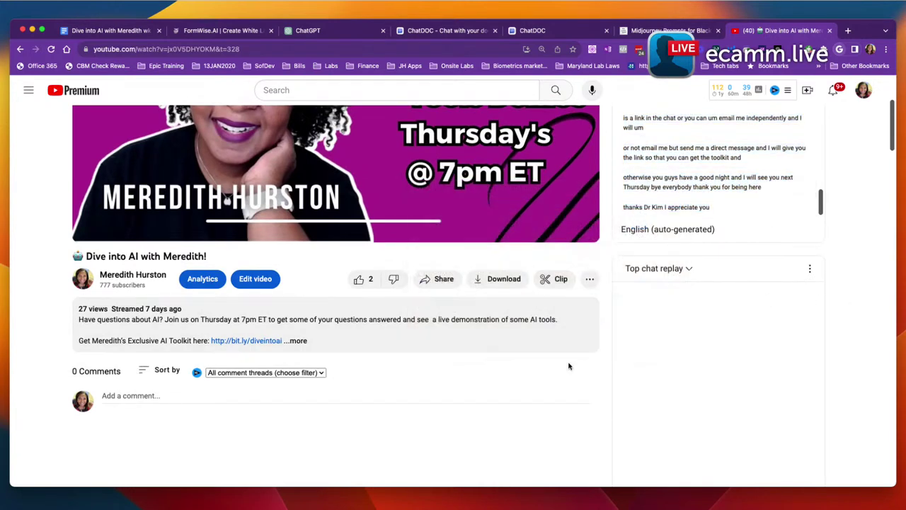
- Return to ChatGPT and start a new GPT-4 chat in Advanced Data Analysis mode
click(311, 32)
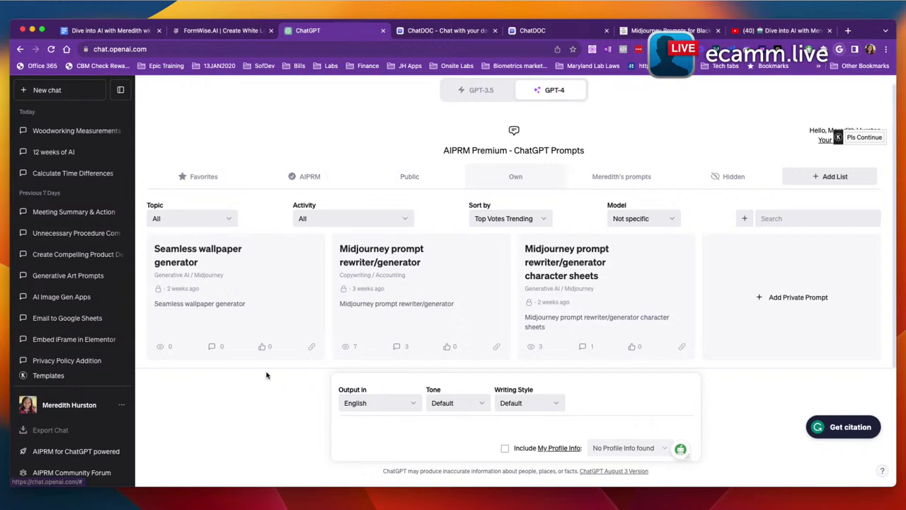
click(65, 97)
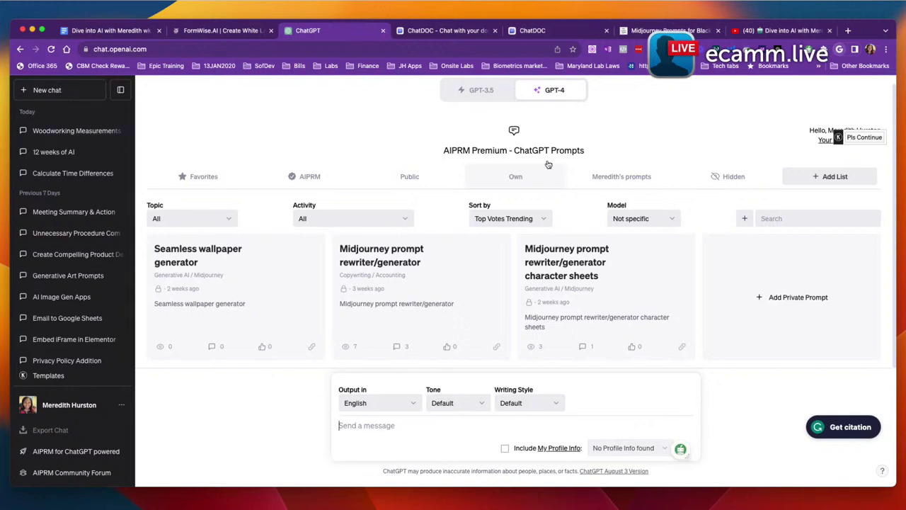
mouse_move(570, 97)
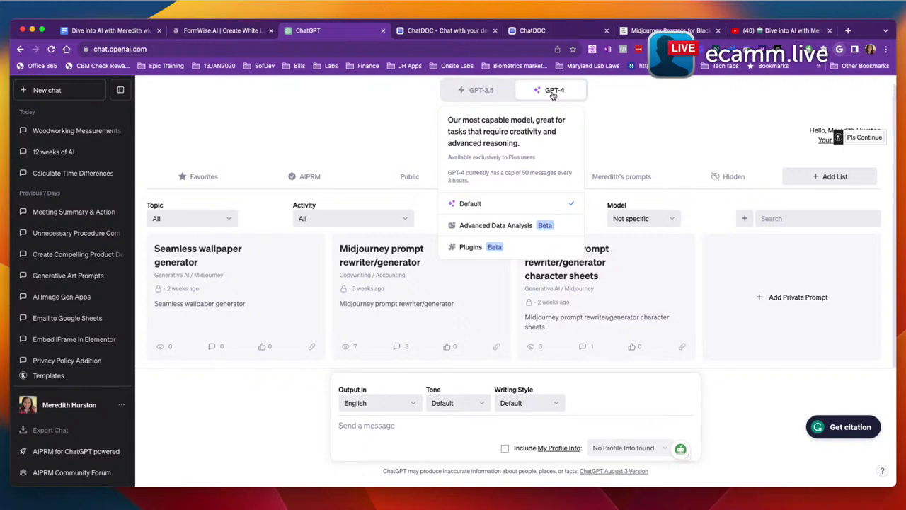
click(518, 228)
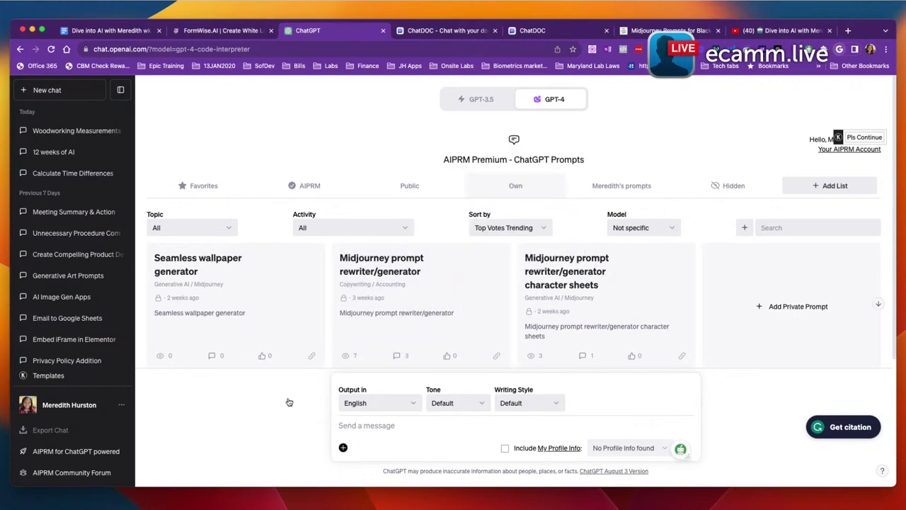
- Attach the week 1 "Dive into AI" transcript RTF file from the Desktop folder to the message
click(343, 446)
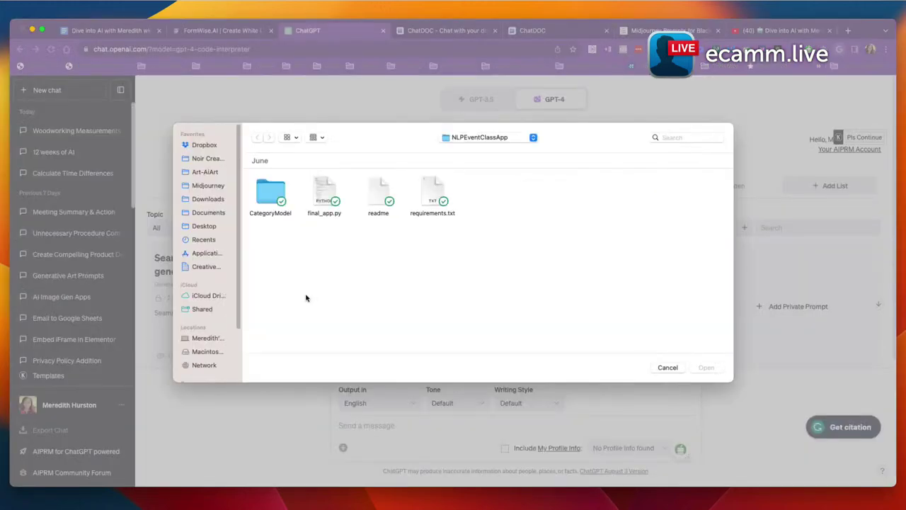
click(210, 203)
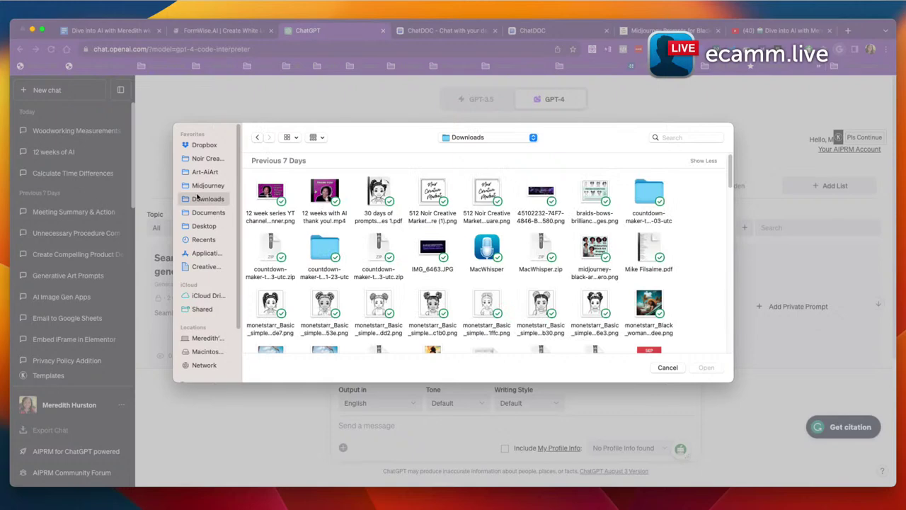
click(209, 227)
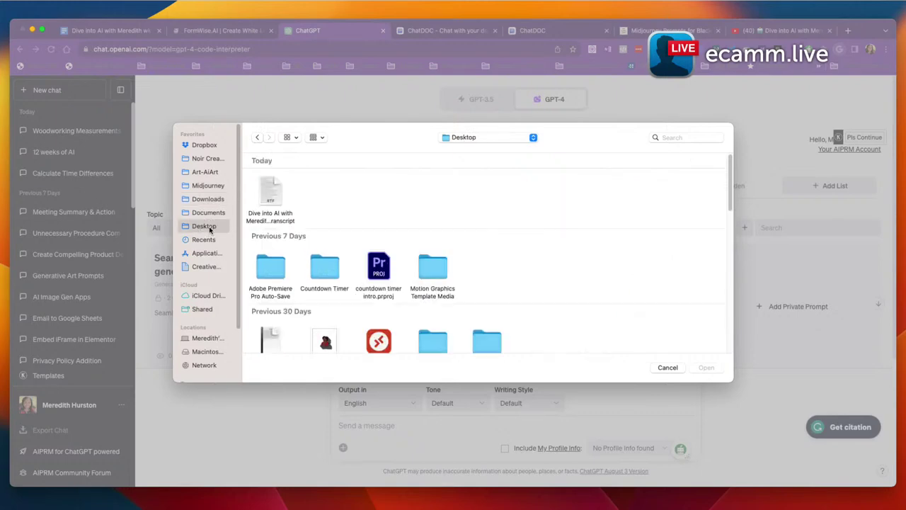
click(276, 190)
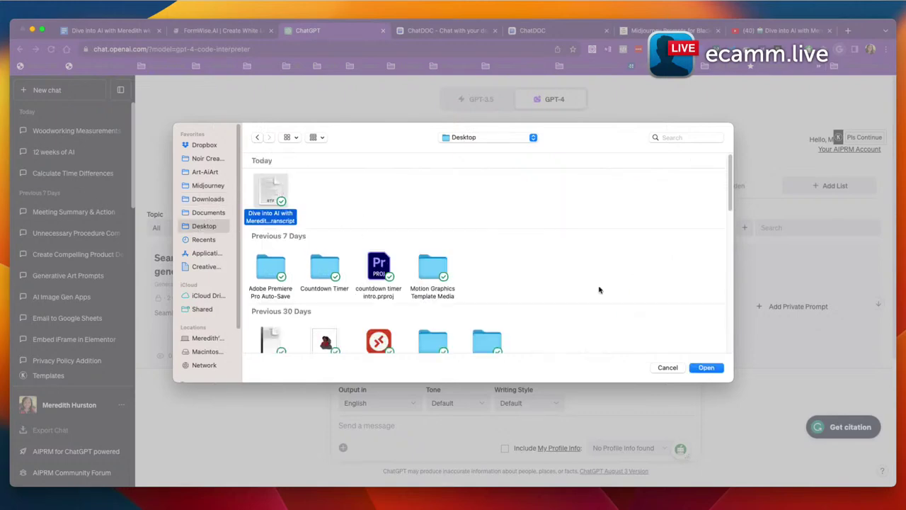
click(706, 368)
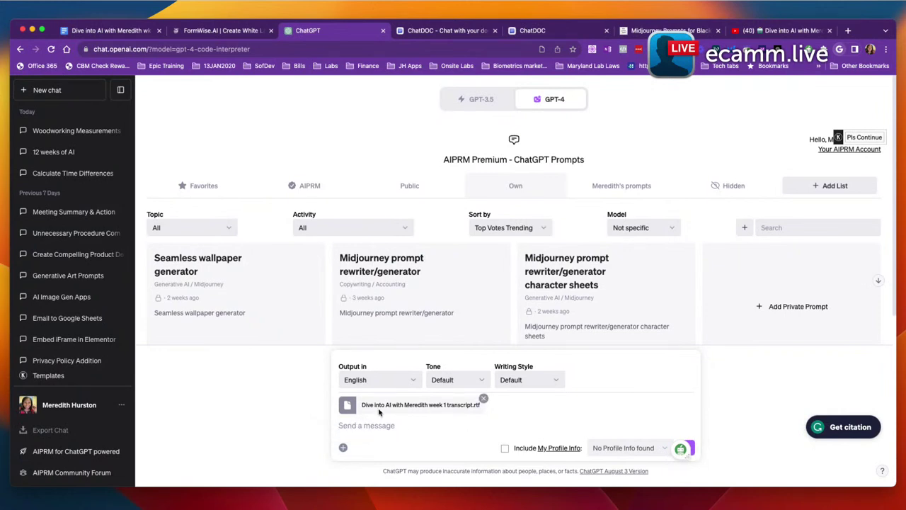
- Send the prompt "Please summarize this file and give me show notes with bullet points." with the attached transcript and view the reply
mouse_move(479, 408)
click(408, 427)
text(Pleas)
key(BackSpace)
key(BackSpace)
key(BackSpace)
key(BackSpace)
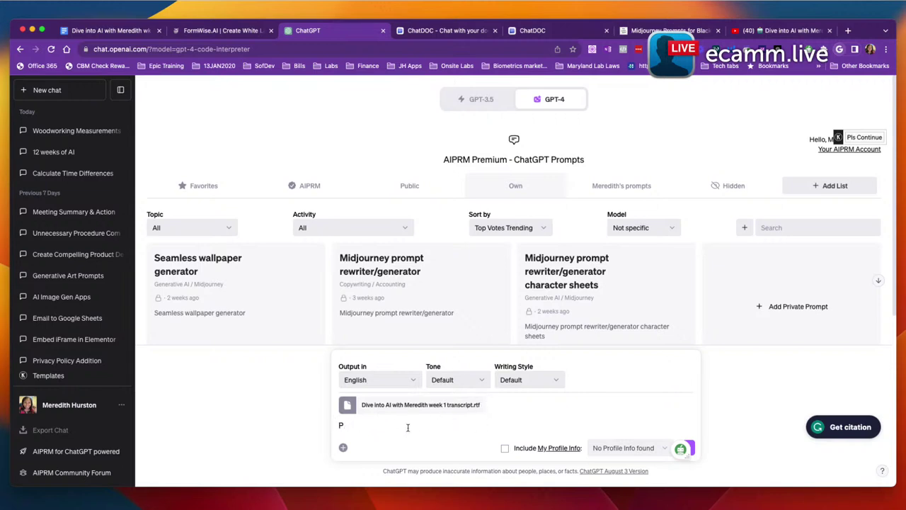
text(lease summarize this file and g)
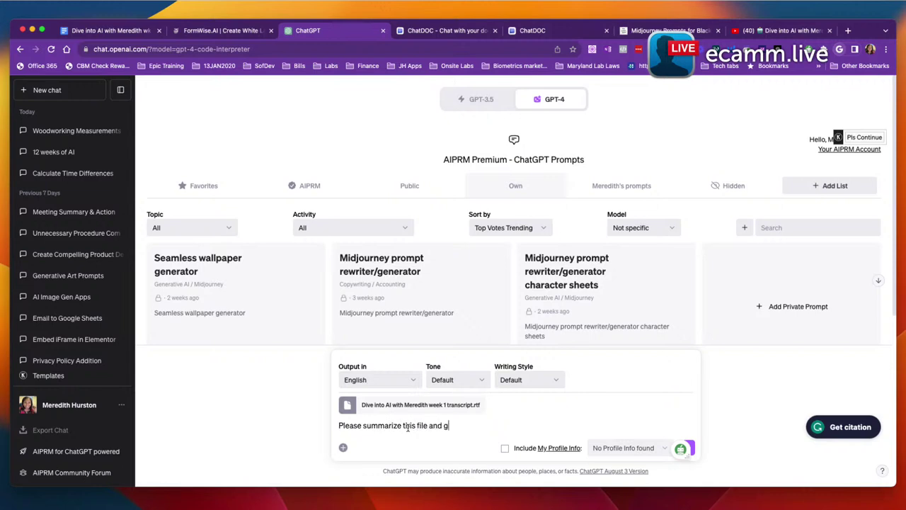
text(ive me show notes with bullte)
key(BackSpace)
key(BackSpace)
key(BackSpace)
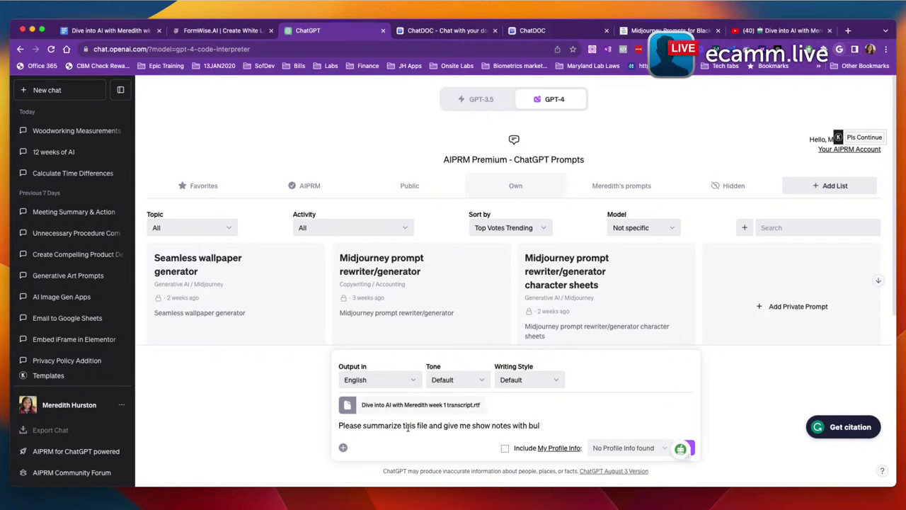
text(let points.)
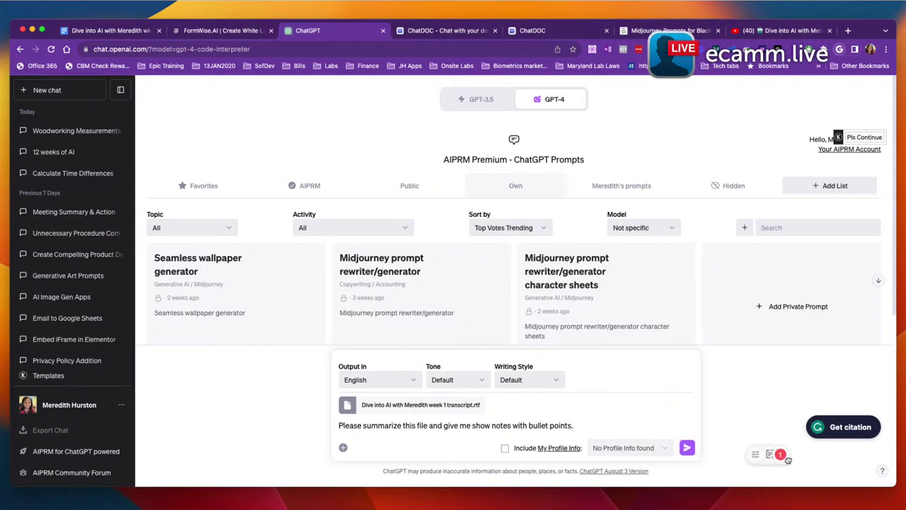
click(688, 448)
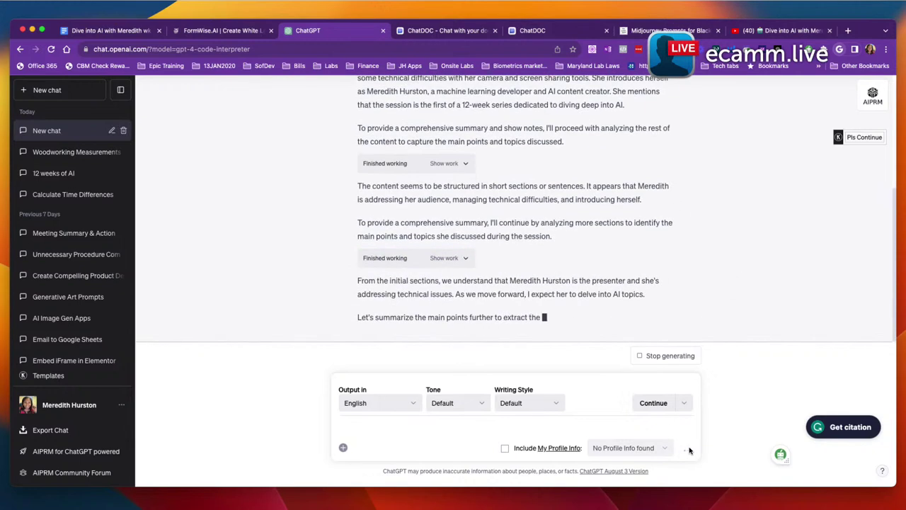
scroll(727, 291, up, 4)
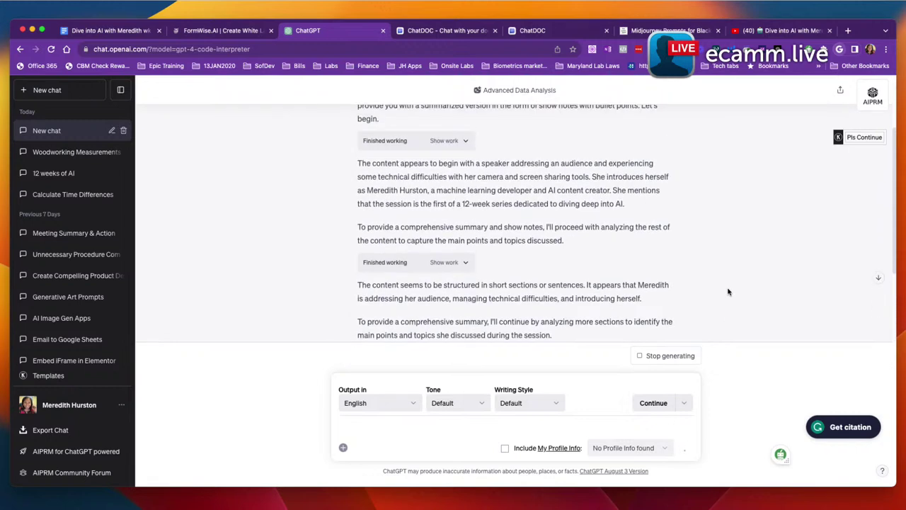
- Read through the reply to the transcript prompt, from the initial analysis to the bulleted week 1 show notes and closing remark
scroll(727, 292, down, 1)
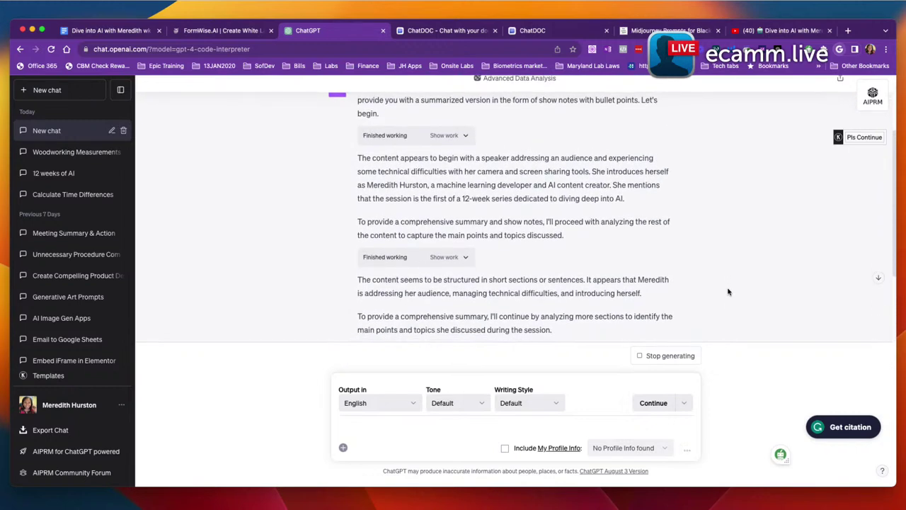
scroll(727, 292, down, 2)
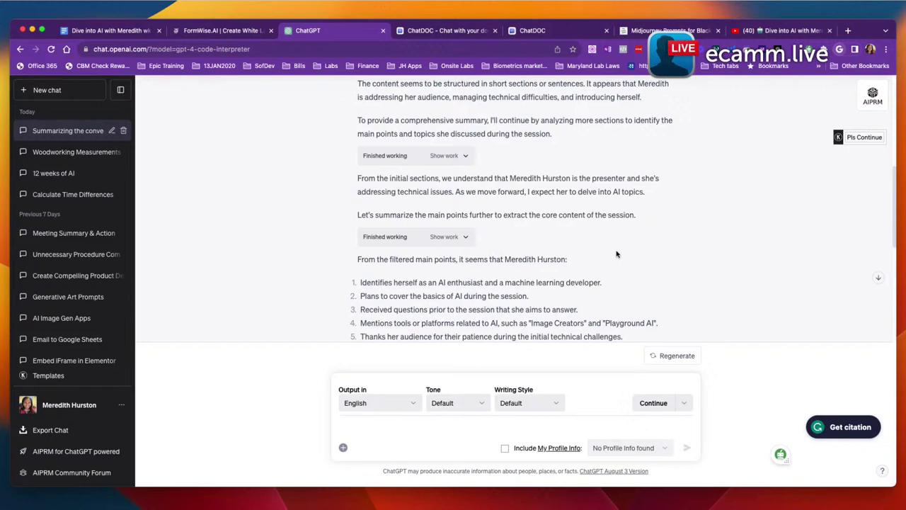
scroll(616, 254, down, 1)
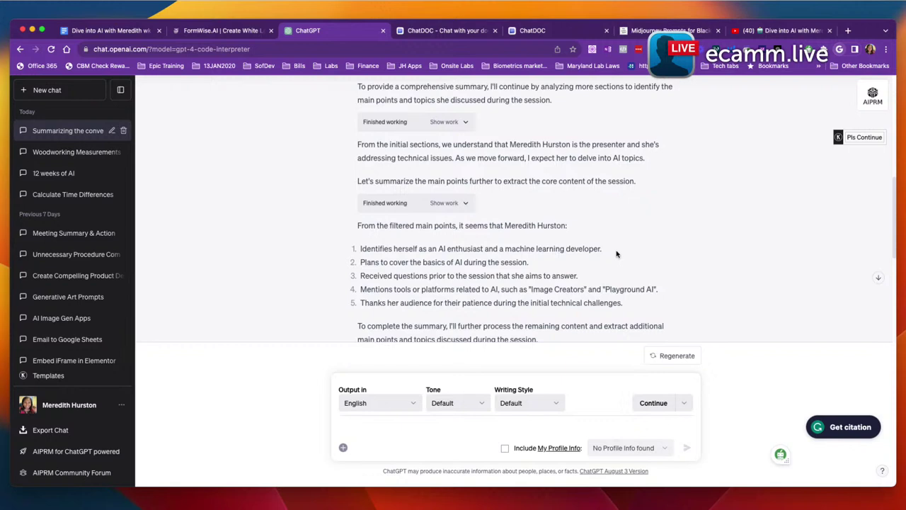
scroll(616, 253, down, 1)
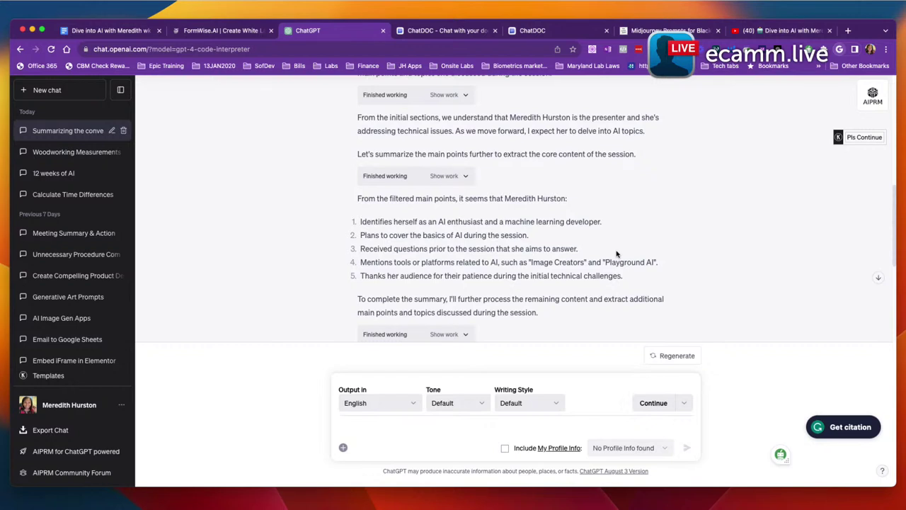
scroll(616, 253, down, 2)
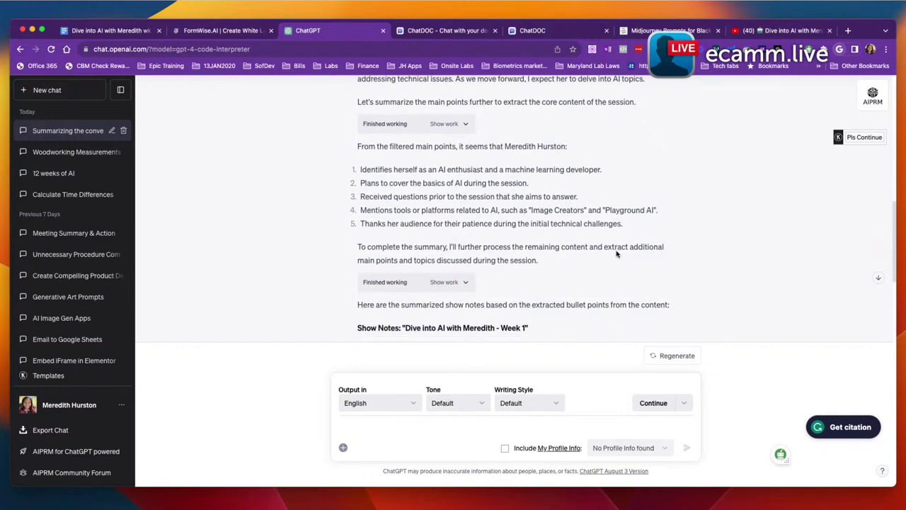
scroll(616, 251, down, 1)
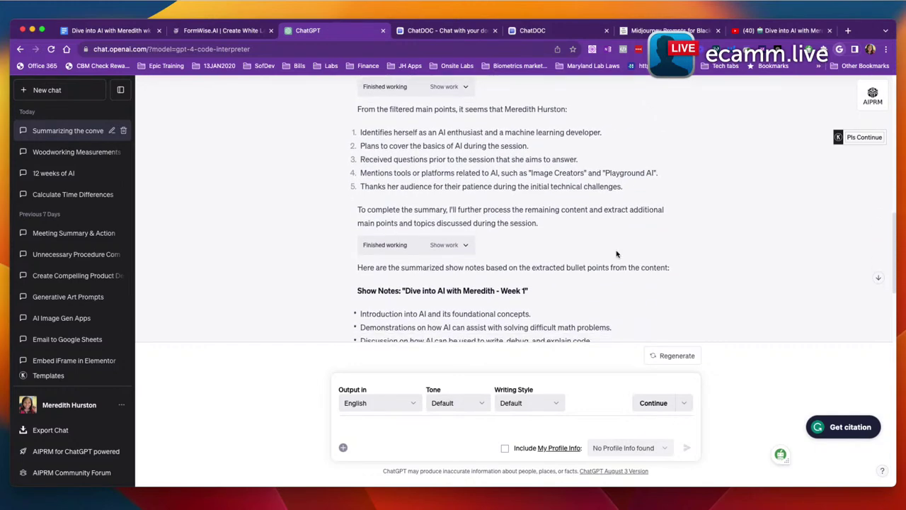
scroll(616, 253, down, 1)
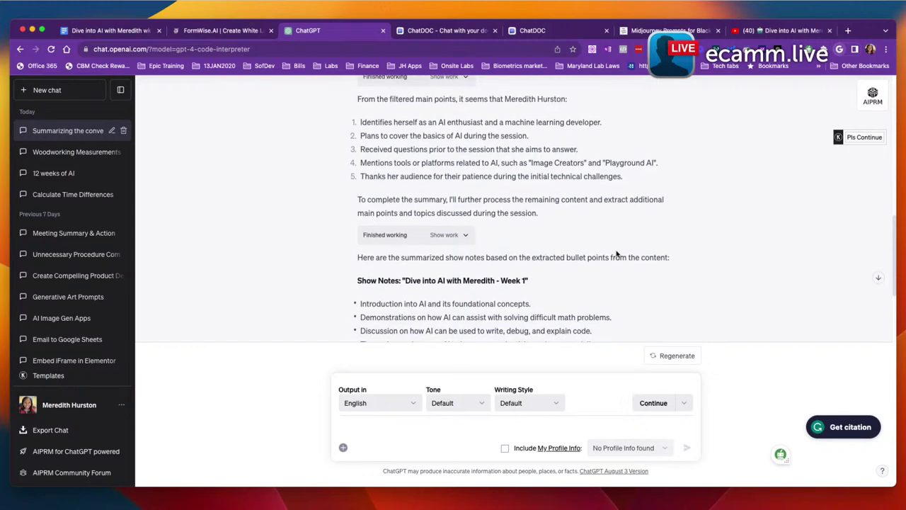
scroll(616, 253, down, 1)
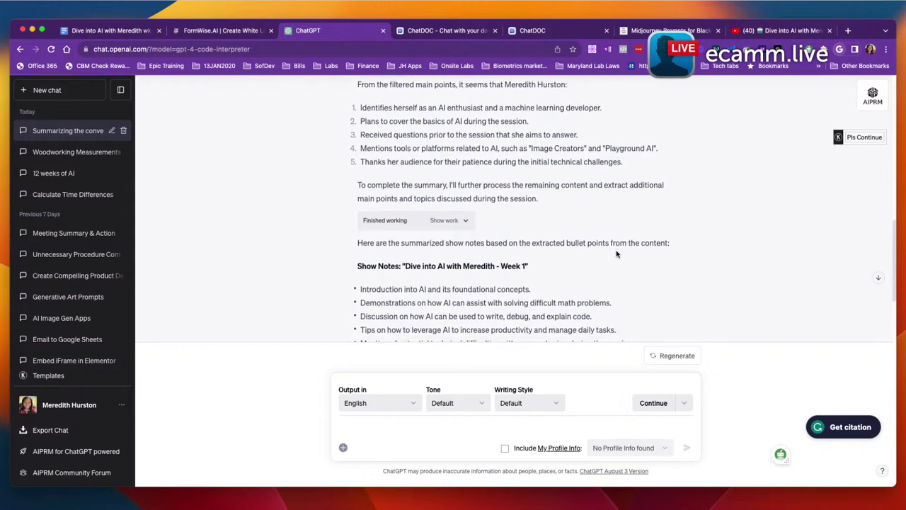
scroll(616, 254, down, 2)
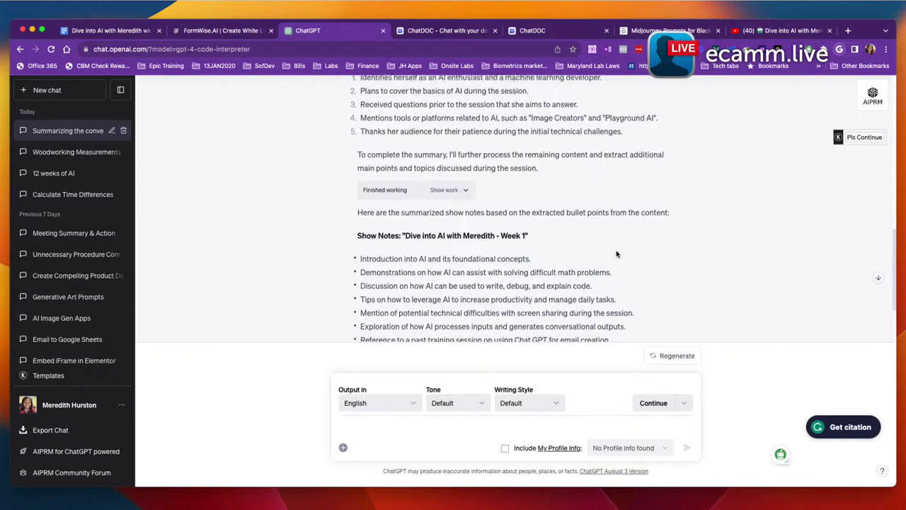
scroll(616, 254, down, 1)
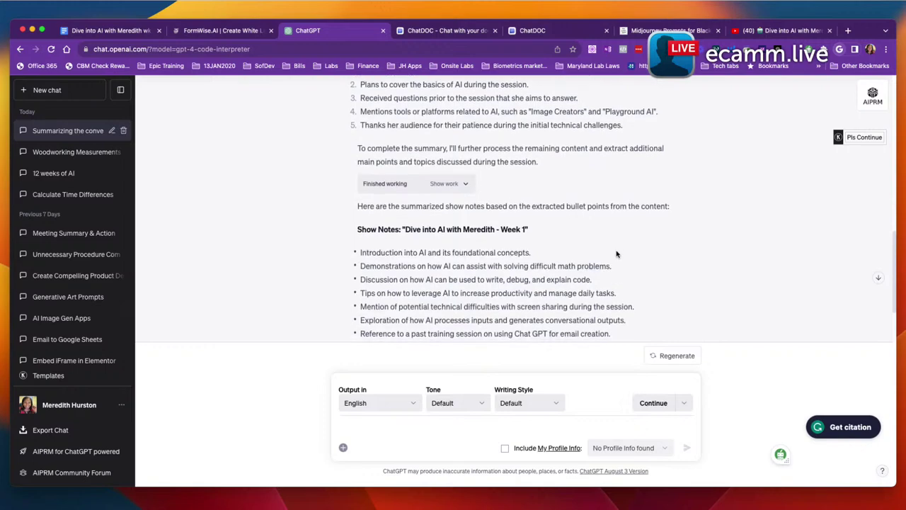
scroll(616, 254, down, 2)
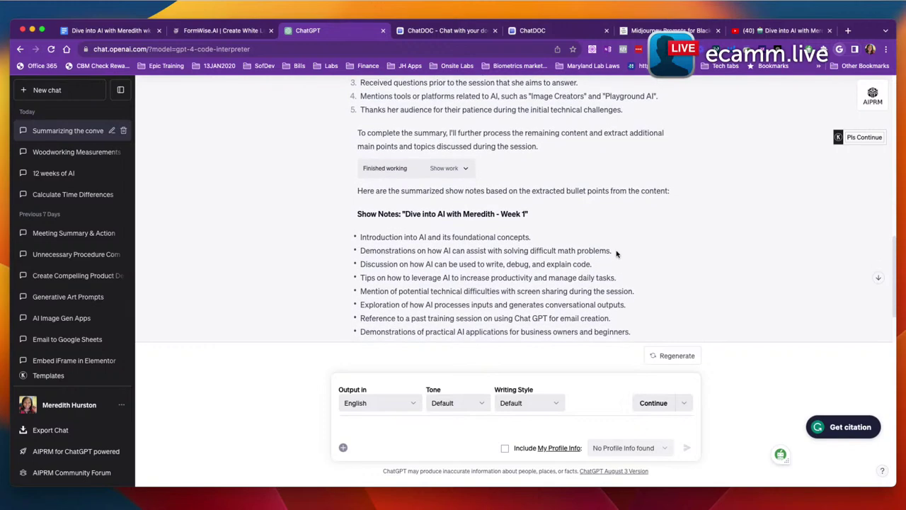
scroll(616, 254, down, 1)
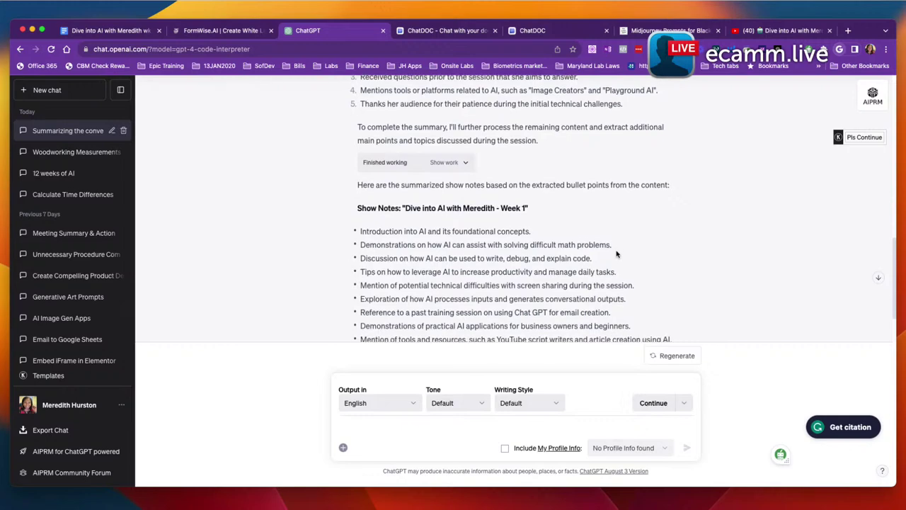
scroll(616, 253, down, 10)
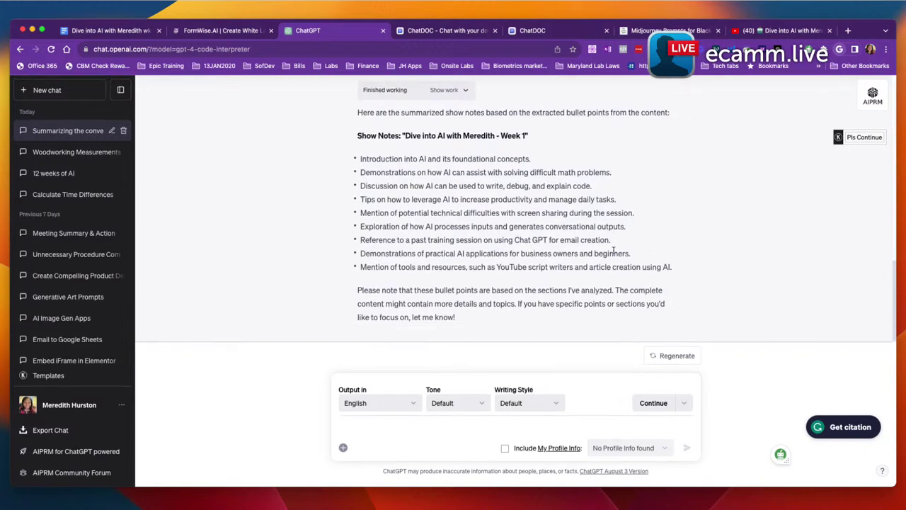
- Draft a follow-up prompt asking to rewrite the show notes and not call attention to the presenter's technical difficulties because she's embarrassed by it
click(399, 423)
text(Can you please re)
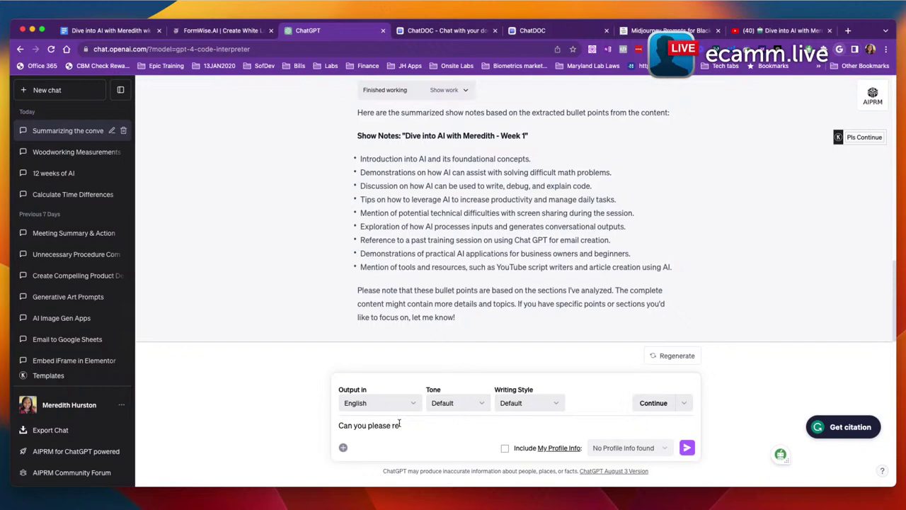
text(write the show notes and not cal)
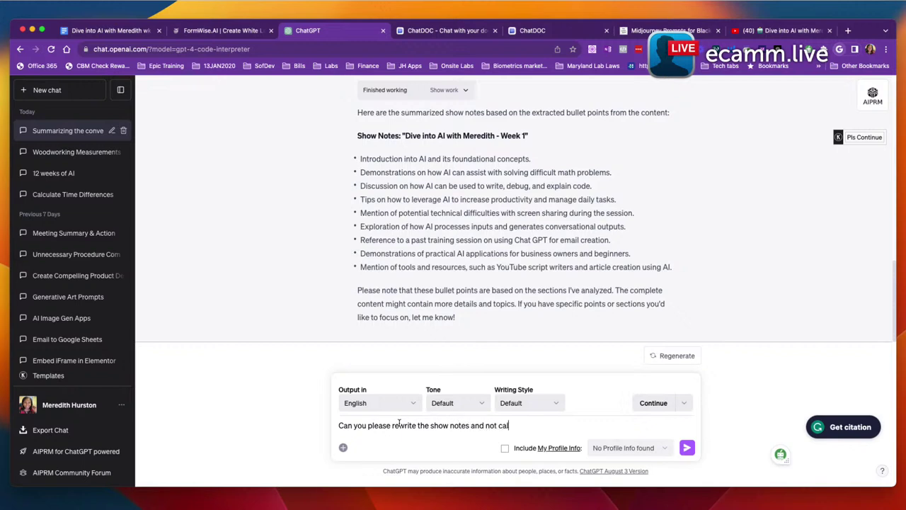
text(l attentionm)
key(BackSpace)
key(BackSpace)
text(to the technical)
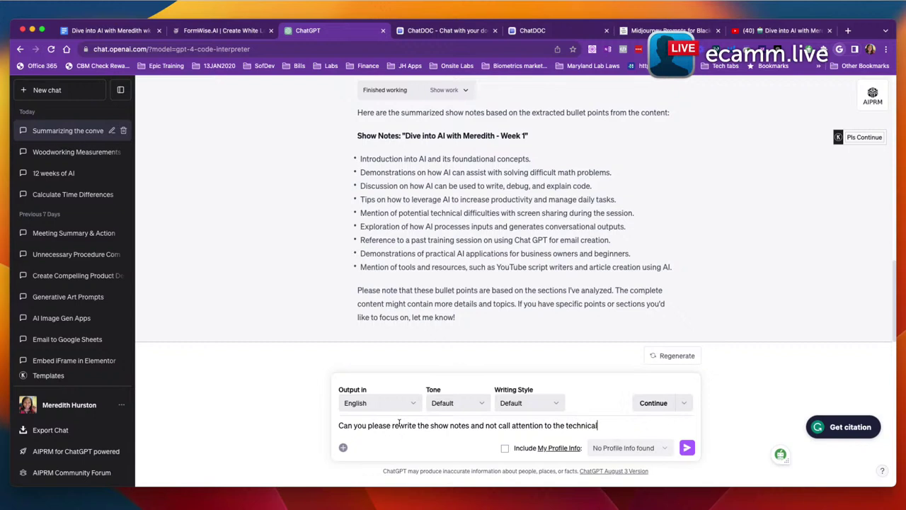
text( diffultu)
key(BackSpace)
key(BackSpace)
key(BackSpace)
key(BackSpace)
text(culties that ere)
key(BackSpace)
key(BackSpace)
key(BackSpace)
text(Meredith e)
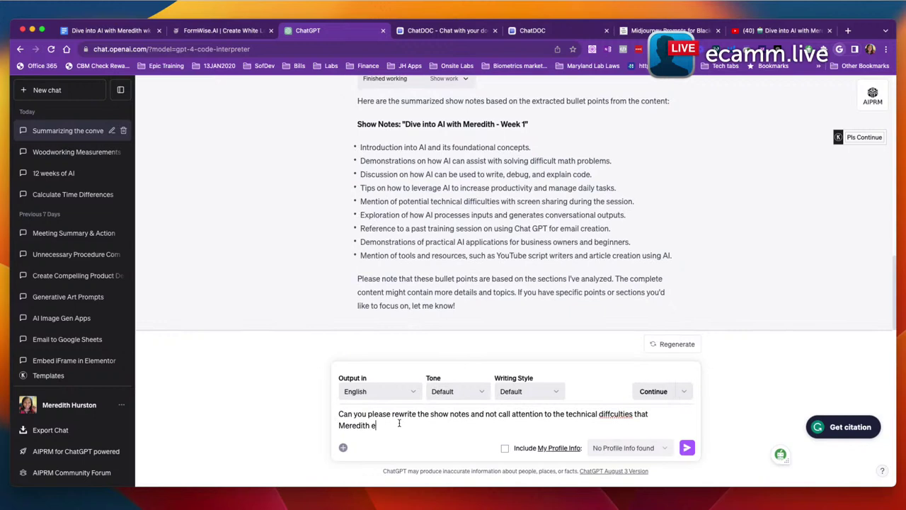
text(xperienced because she's e)
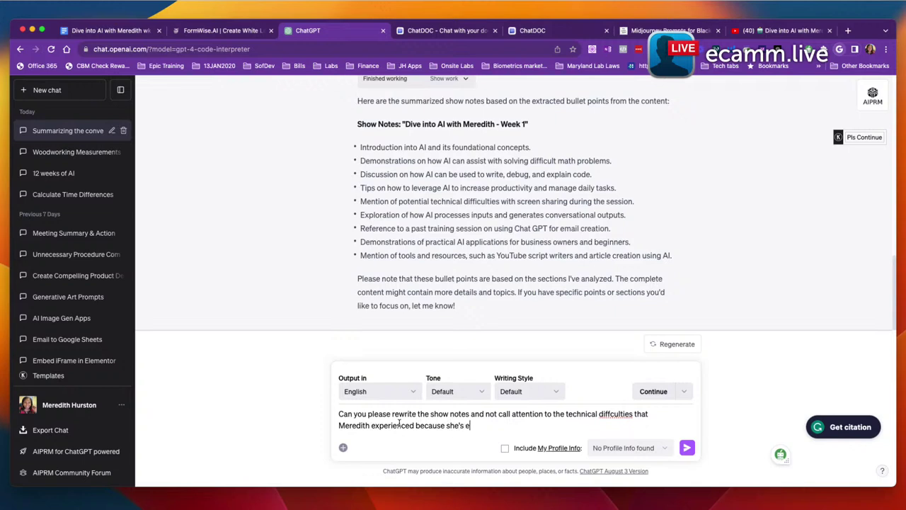
text(mbarres)
key(BackSpace)
text(sed by ti)
key(BackSpace)
key(BackSpace)
text(it.)
- Correct the misspelled word in the follow-up prompt to "embarrassed" and send the prompt
right_click(486, 425)
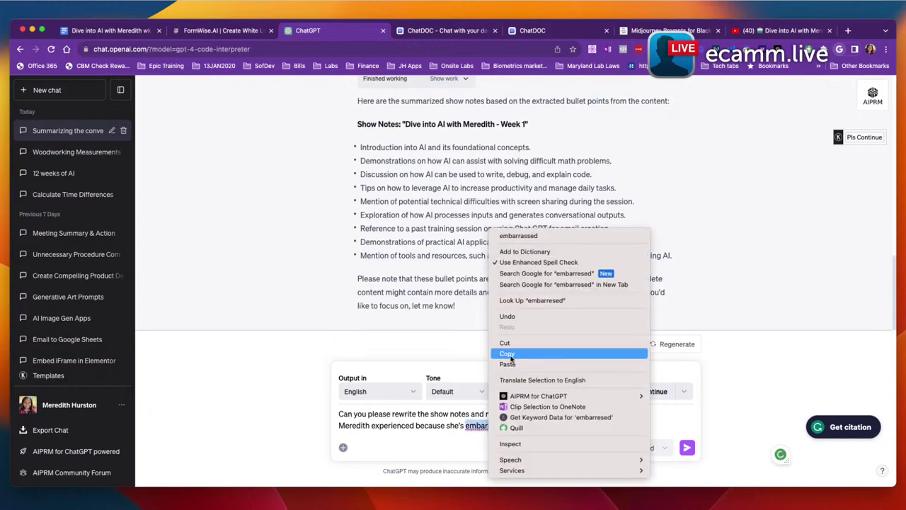
click(525, 237)
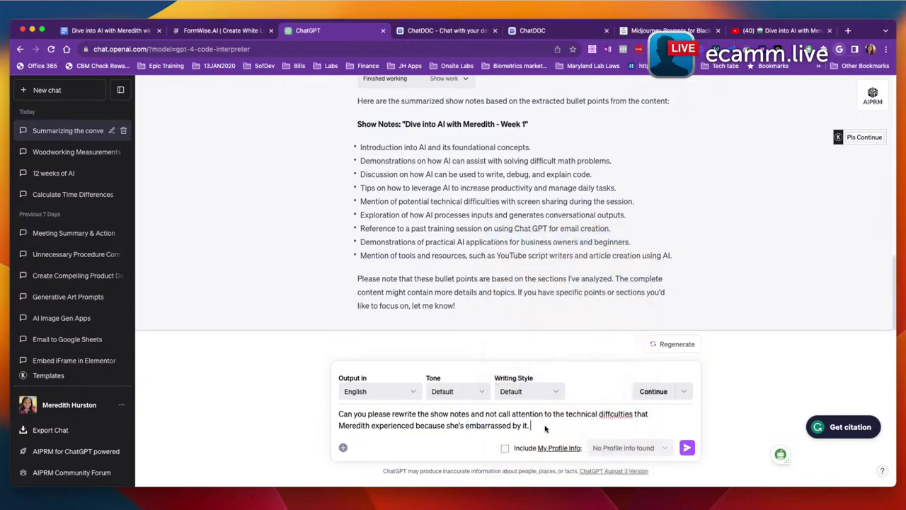
click(687, 448)
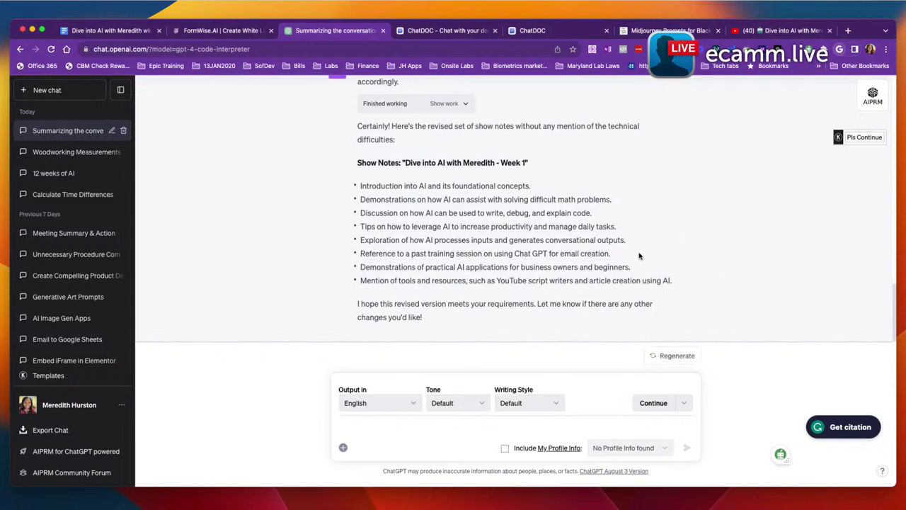
- Send the prompt "Can you please give me 10 bullet point to summarize these show notes and number them?"
scroll(639, 256, up, 1)
scroll(639, 255, down, 1)
click(400, 428)
text(Can you please)
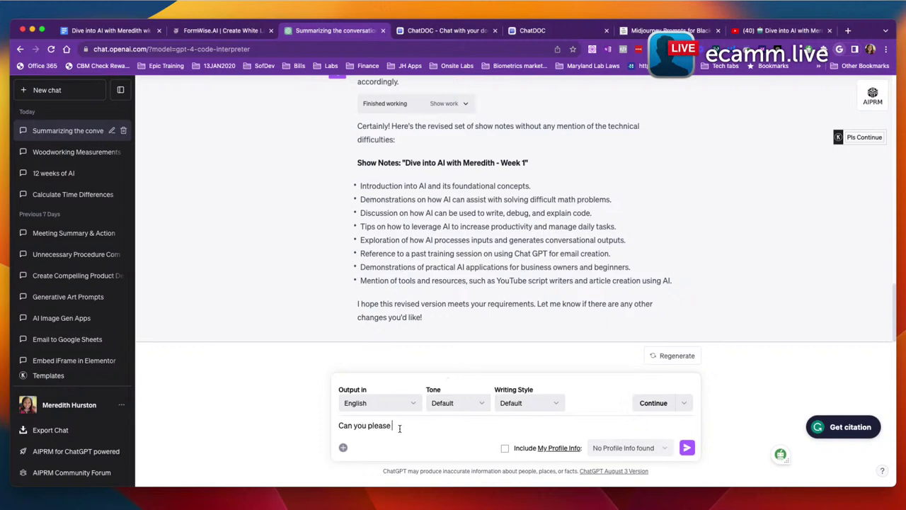
text( give me 10 bullet point to s)
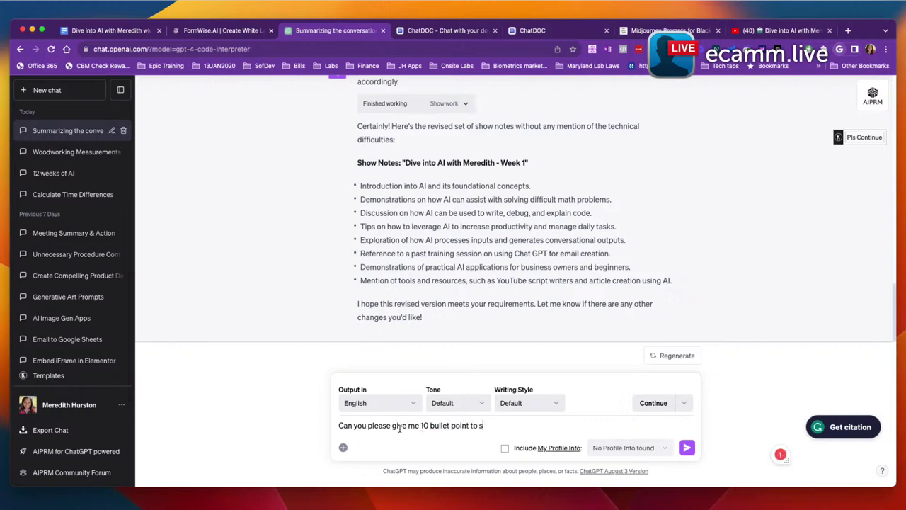
text(ummarize these show )
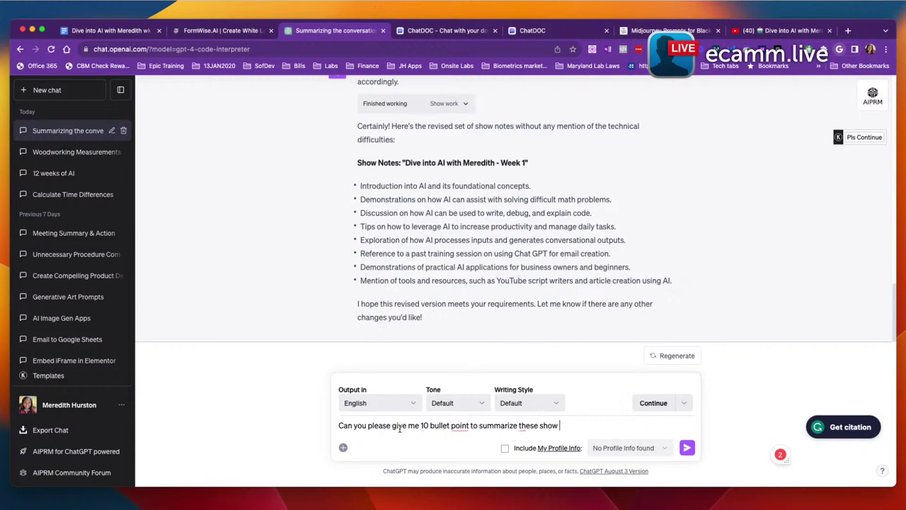
text(notes and number them?)
key(Return)
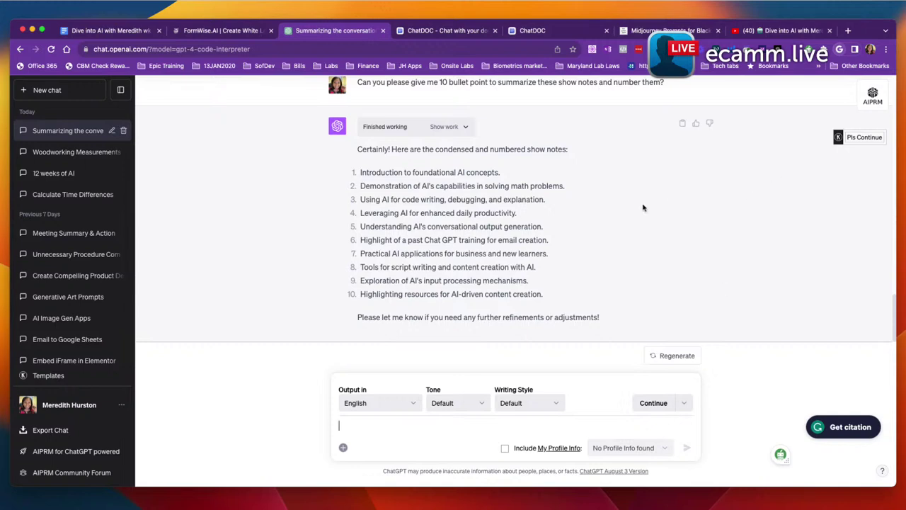
- Copy the numbered show notes reply and paste it into the week 2 "Dive into AI" Google Doc, below the guided journal link
click(682, 126)
click(92, 32)
scroll(427, 304, down, 1)
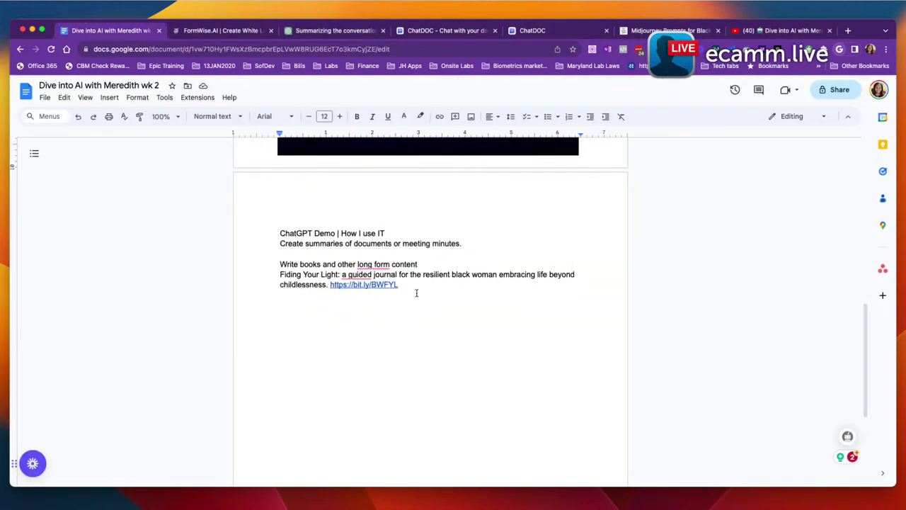
click(453, 300)
key(Return)
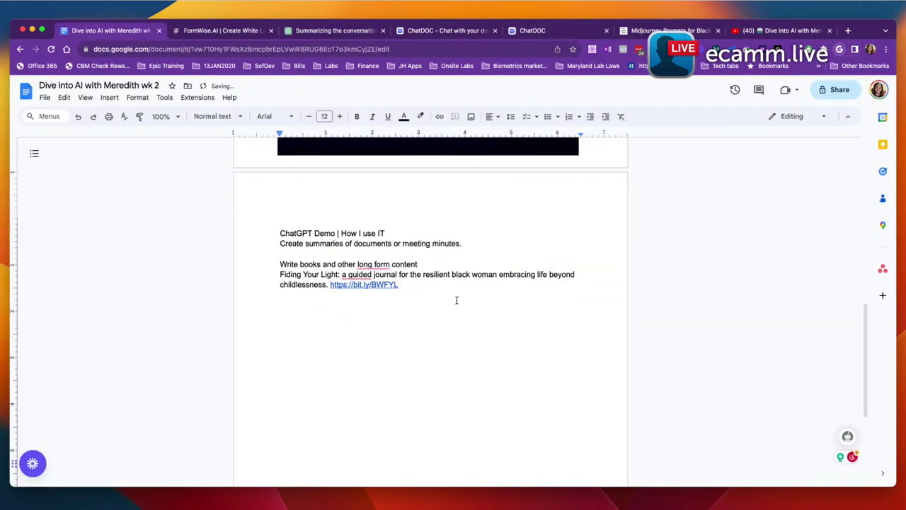
key(super+v)
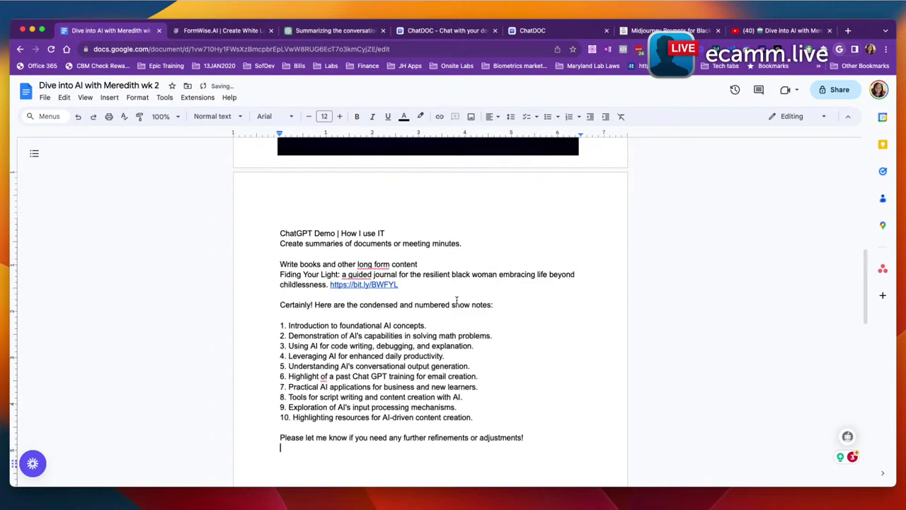
scroll(388, 287, down, 2)
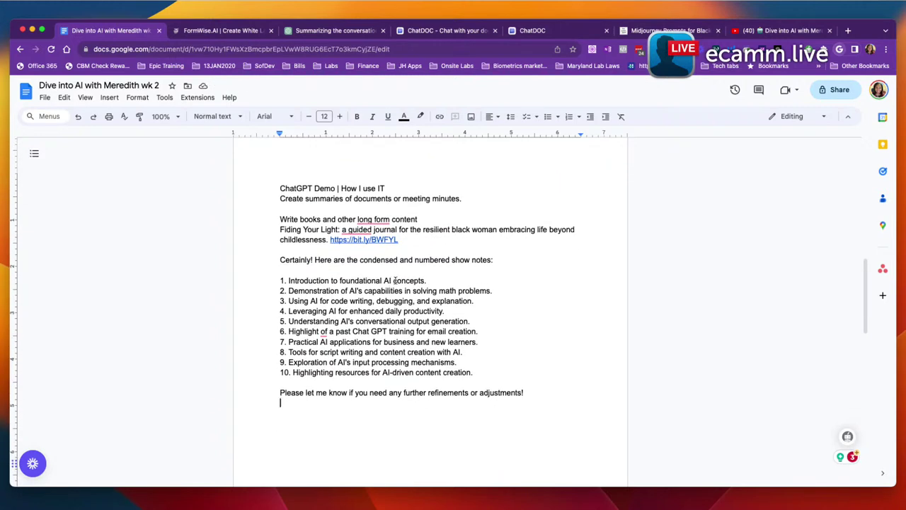
scroll(395, 283, down, 1)
scroll(395, 283, down, 4)
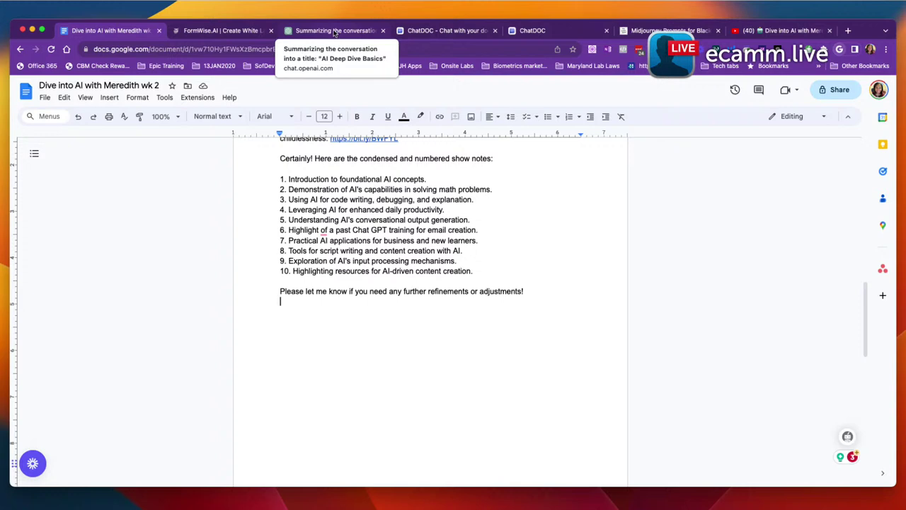
- Return to ChatGPT and review the show notes conversation back to the first prompt with the attached transcript
click(334, 32)
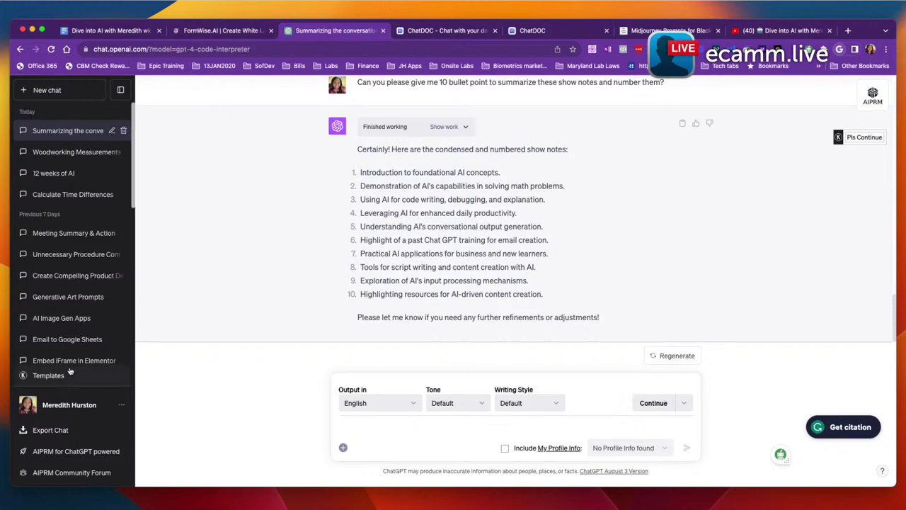
scroll(665, 268, up, 2)
scroll(665, 268, up, 1)
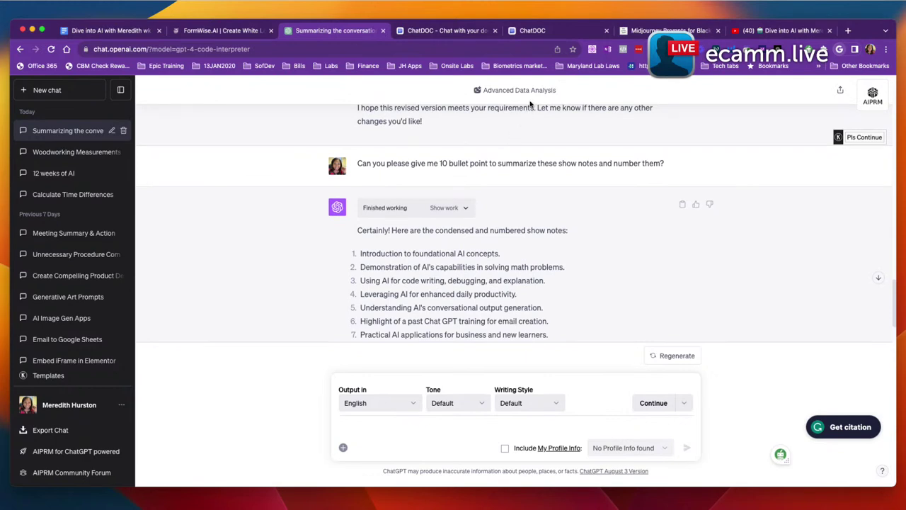
scroll(581, 179, up, 3)
scroll(580, 178, up, 15)
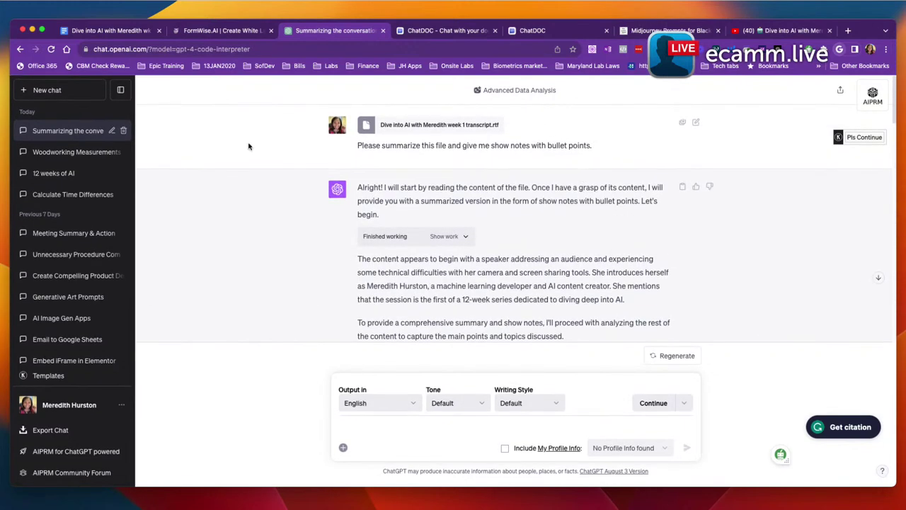
- Start a new chat and display the available GPT-4 modes
click(62, 95)
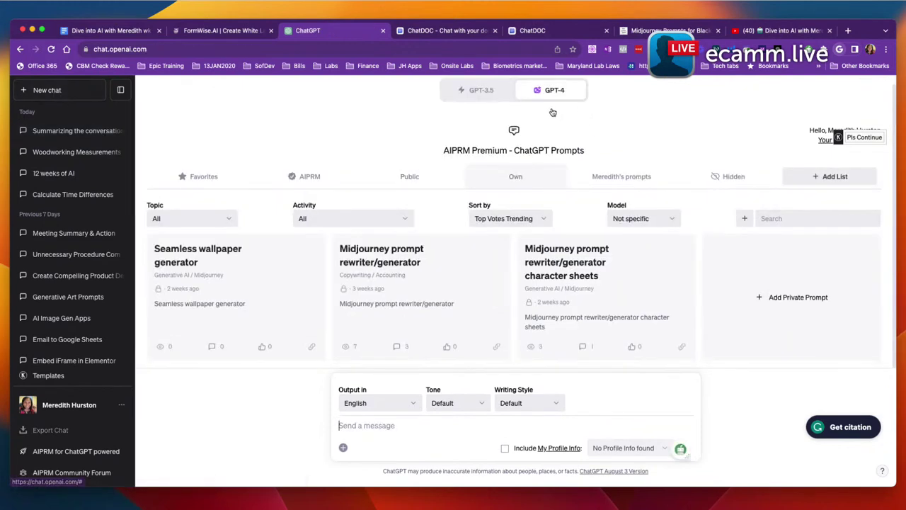
mouse_move(559, 96)
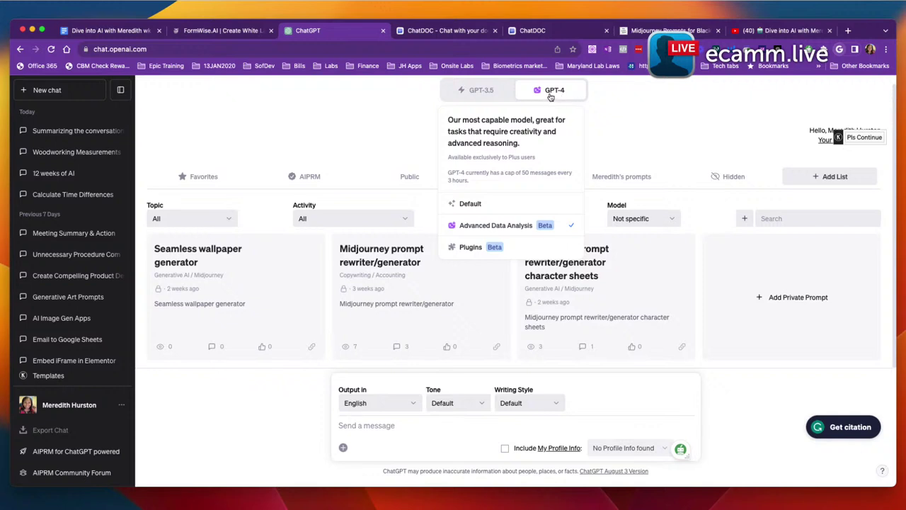
- Set the new chat to GPT-4's Default mode
click(495, 207)
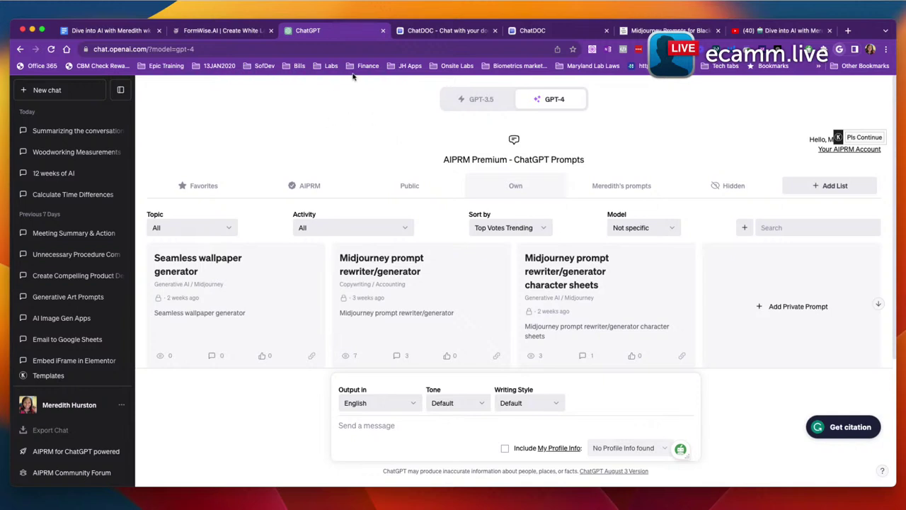
- Switch to the week 2 "Dive into AI" Google Doc and review the numbered show notes below the guided journal link
click(139, 32)
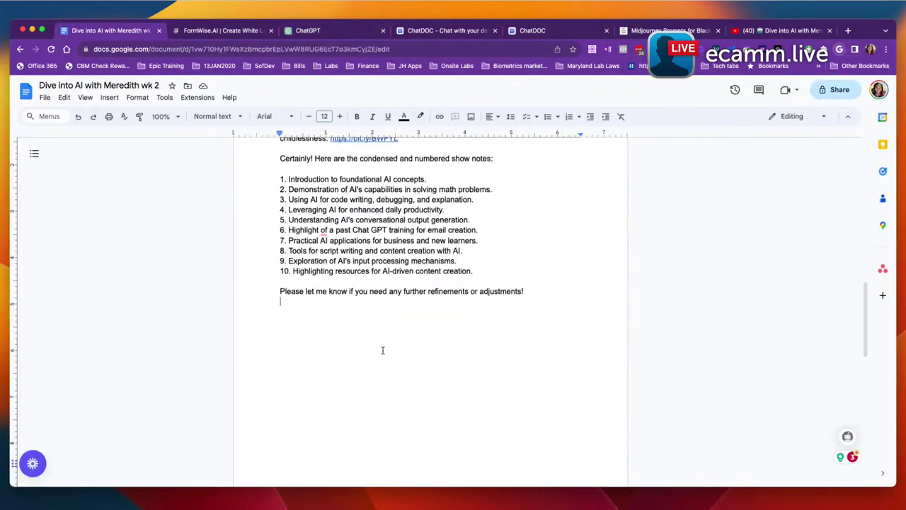
scroll(457, 303, up, 3)
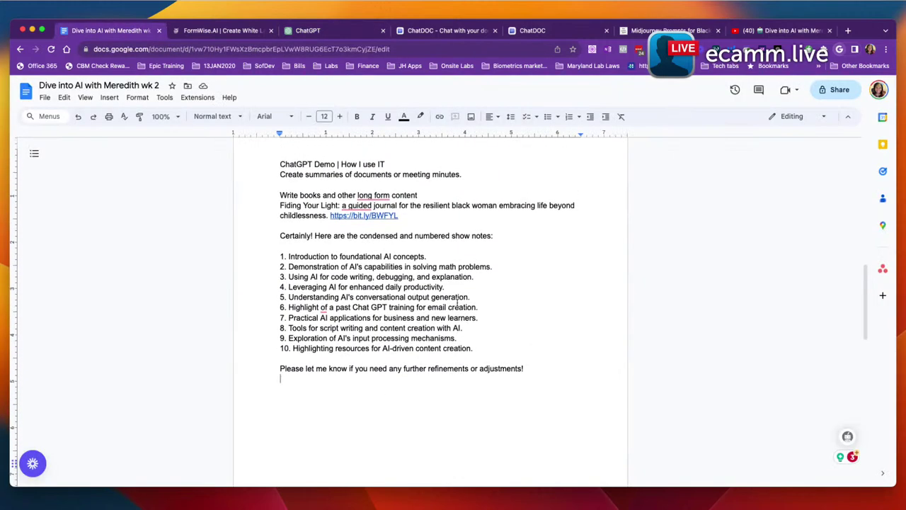
scroll(458, 302, up, 4)
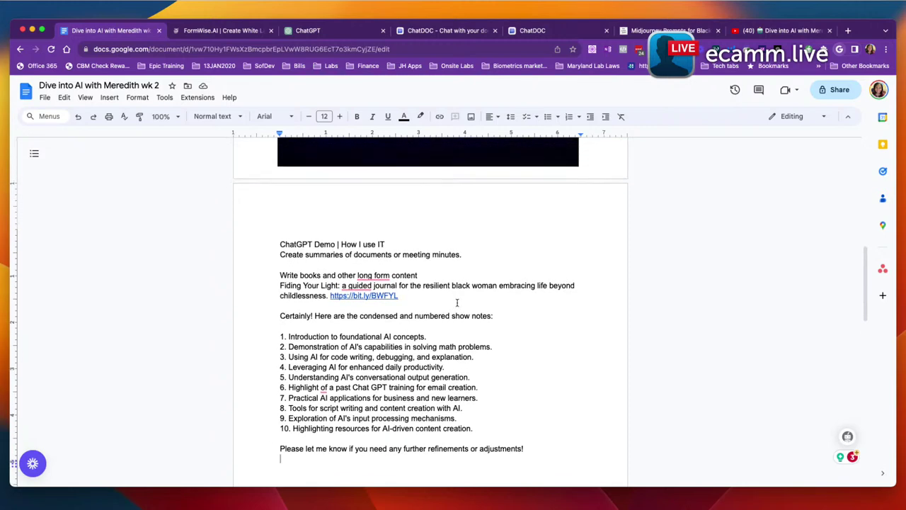
scroll(458, 302, down, 2)
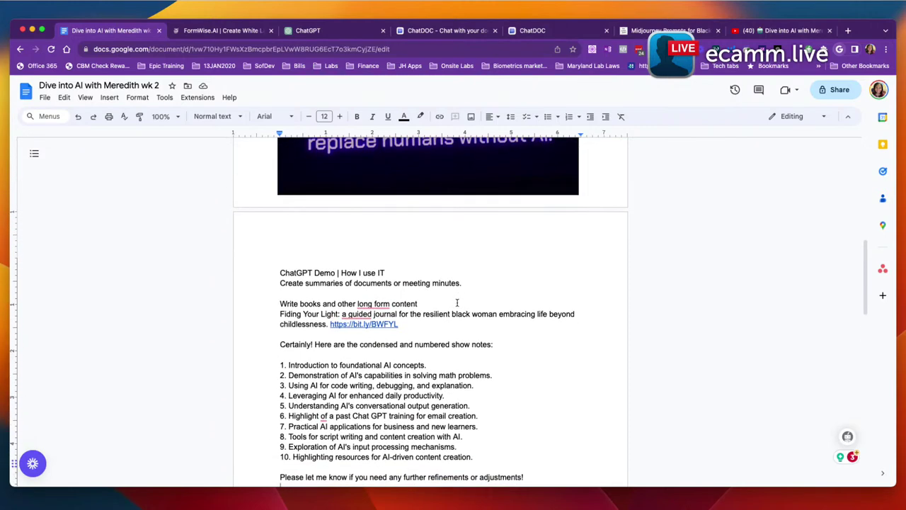
scroll(457, 302, down, 1)
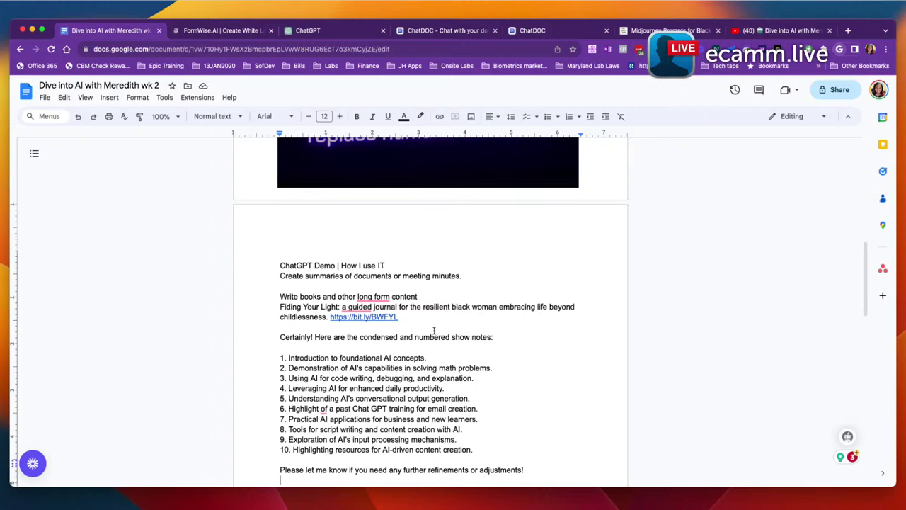
scroll(519, 396, down, 1)
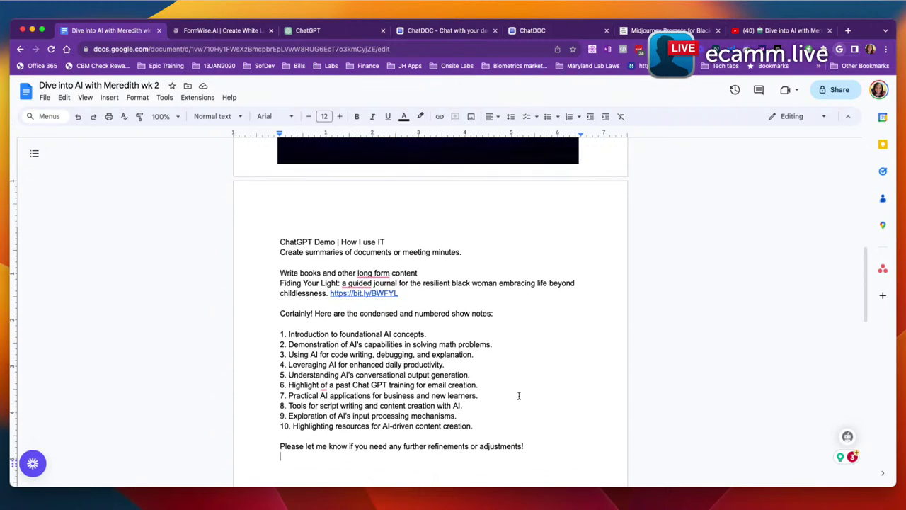
scroll(519, 396, down, 1)
scroll(519, 396, down, 1)
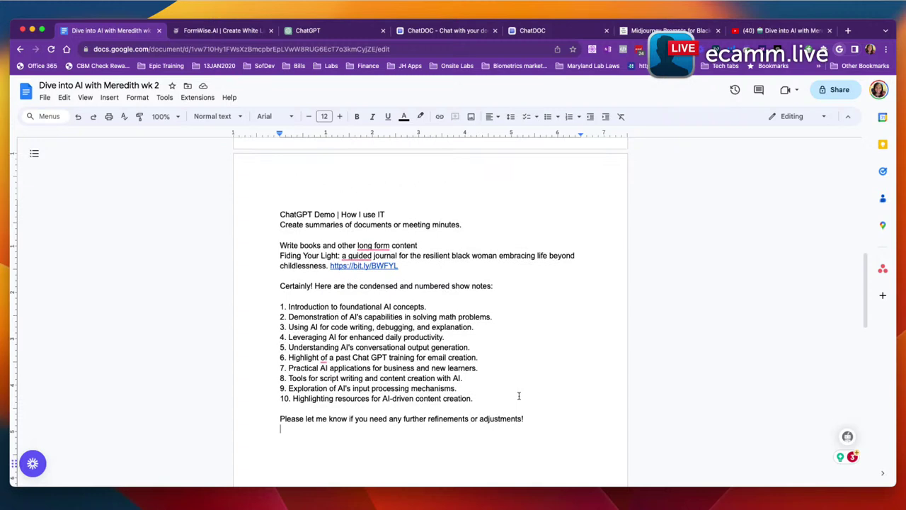
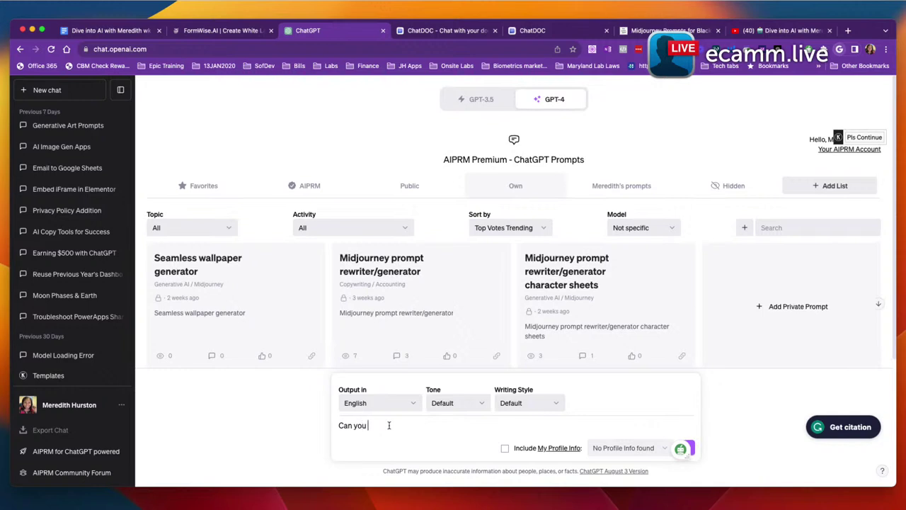
- In the new ChatGPT chat, send the prompt "Can you help me come up with 10 affirmations for remaining hopeful."
key(BackSpace)
key(BackSpace)
text(elp mw)
key(BackSpace)
key(BackSpace)
text(e wit)
key(BackSpace)
key(BackSpace)
key(BackSpace)
key(BackSpace)
key(BackSpace)
key(BackSpace)
text(me come up with 20)
key(BackSpace)
key(BackSpace)
text(10 affi)
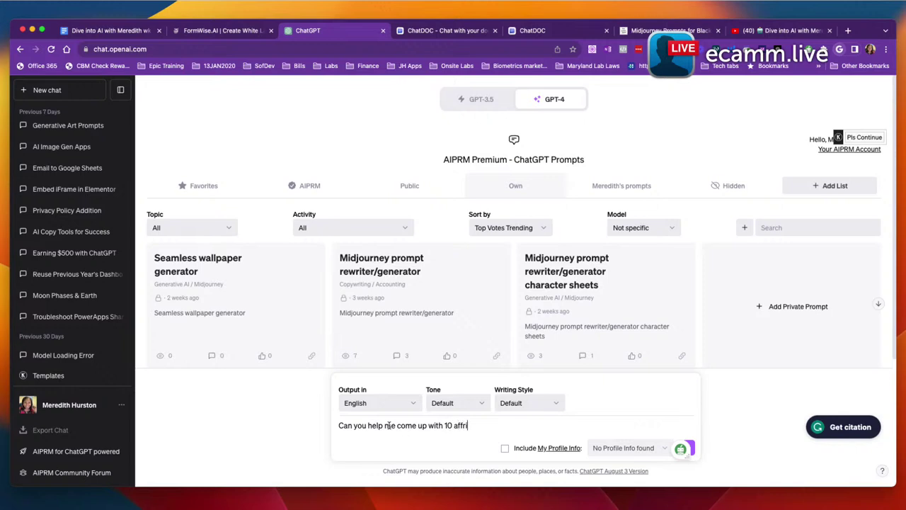
text(rmations for remaining hope)
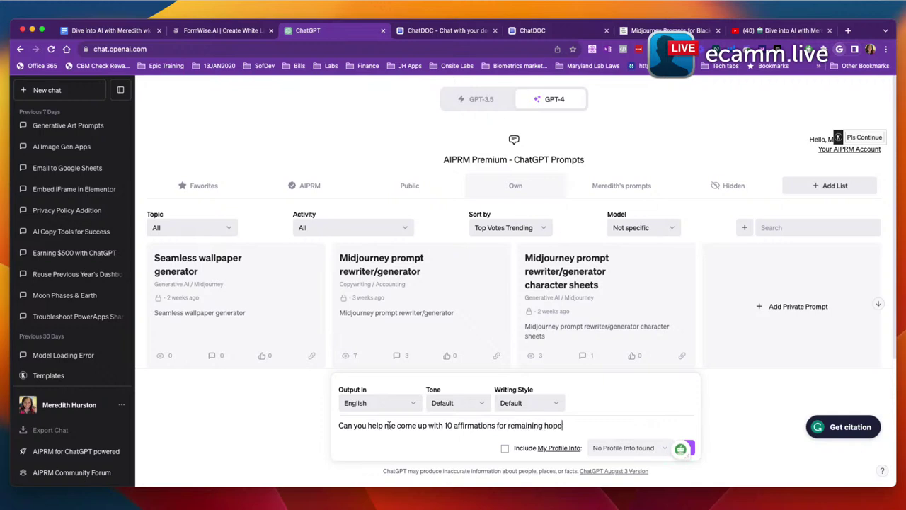
text(ful. m)
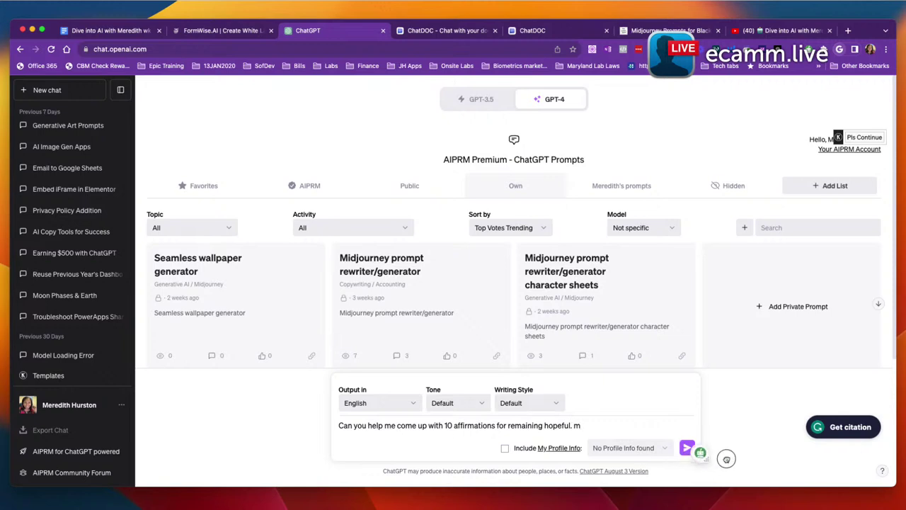
click(686, 448)
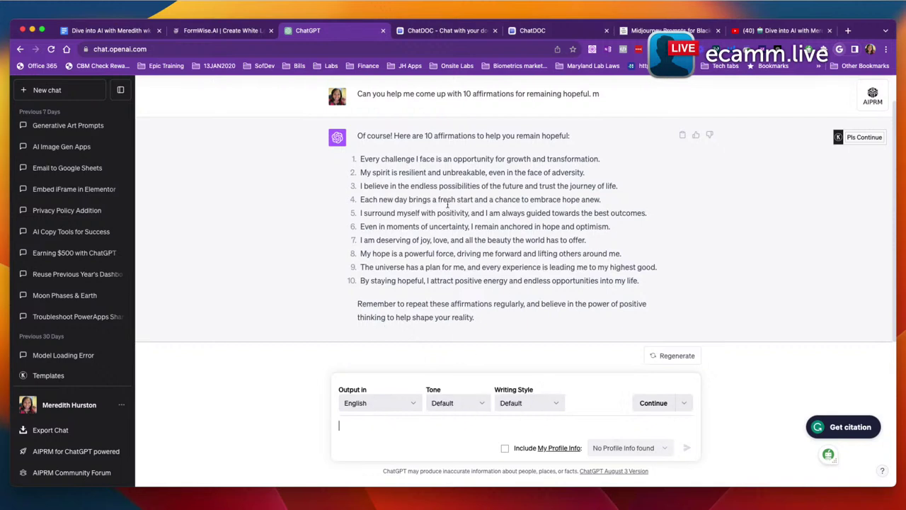
- Copy affirmation 5, "I surround myself with positivity, and I am always guided towards the best outcomes.", into the message draft
drag(657, 215, 363, 220)
click(362, 220)
triple_click(363, 220)
right_click(378, 213)
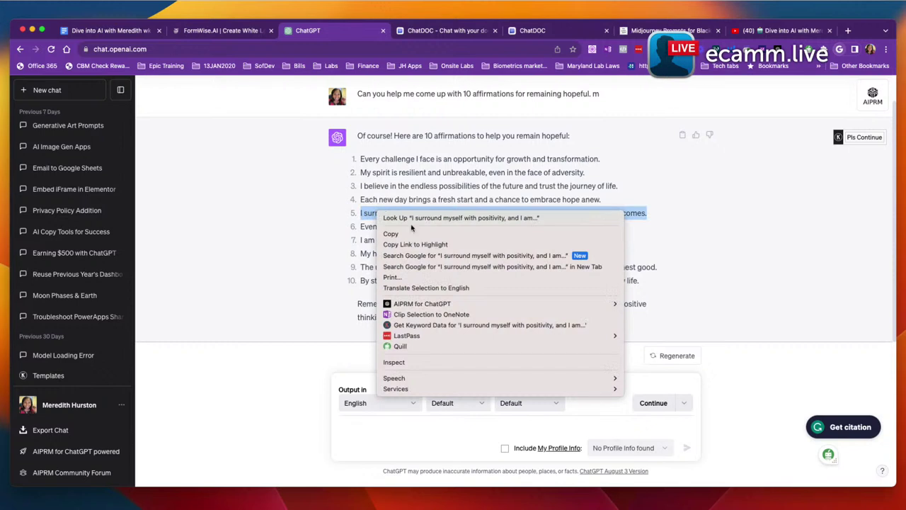
click(391, 234)
click(362, 428)
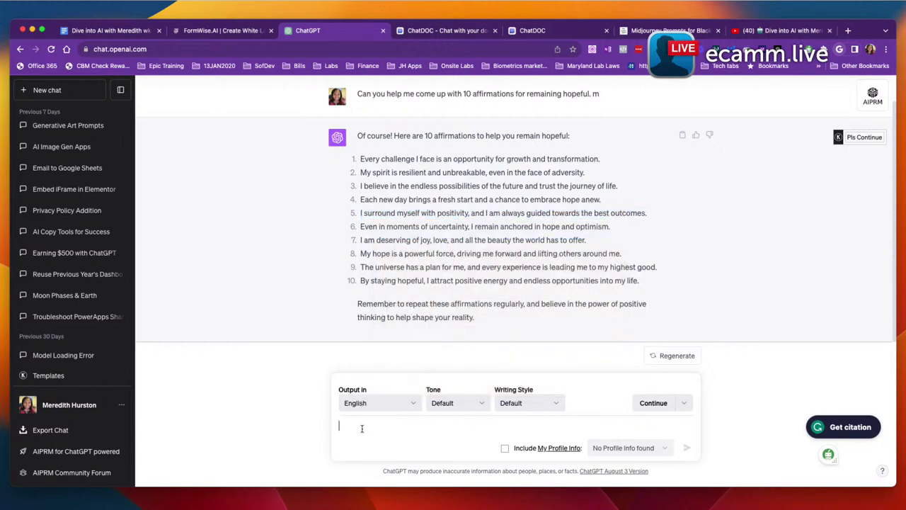
key(super+v)
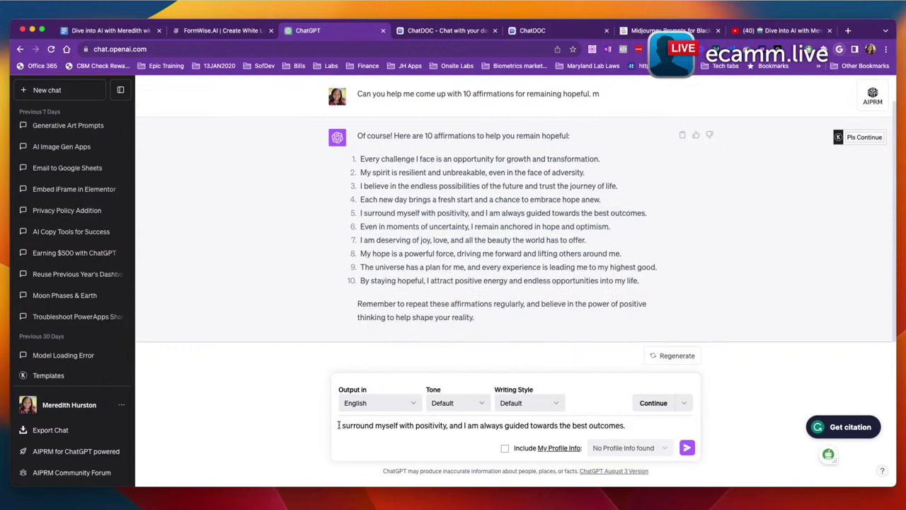
- Add "Can you help me expand on #5?" on a line above the pasted affirmation and send the message
text(Can y)
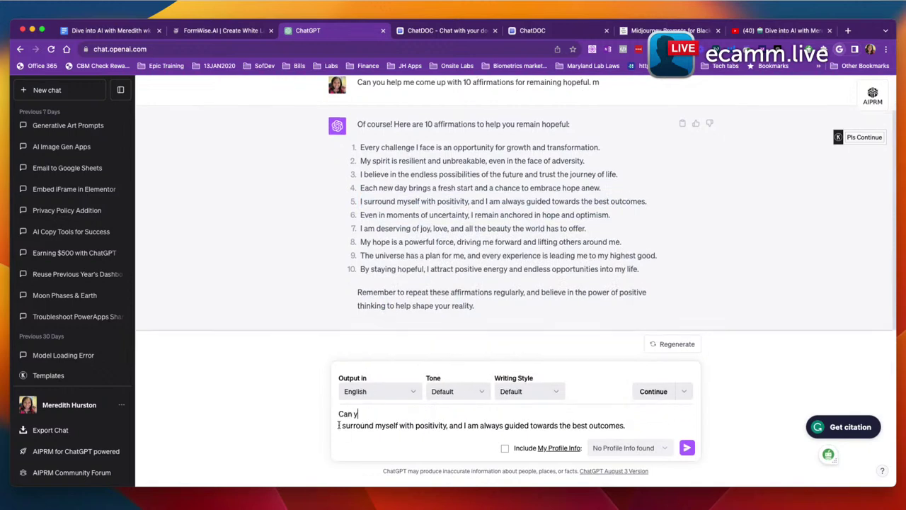
text(ou help me expand on #5)
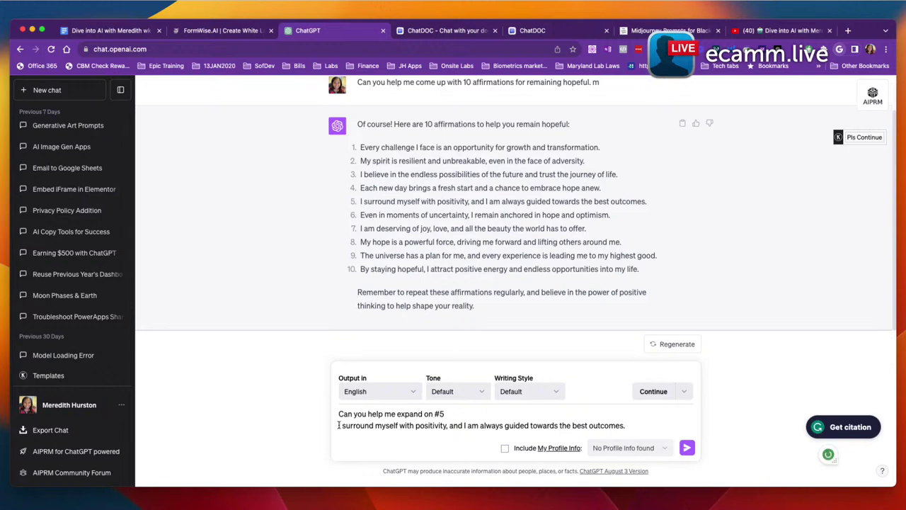
text(.)
key(BackSpace)
text(?)
click(687, 448)
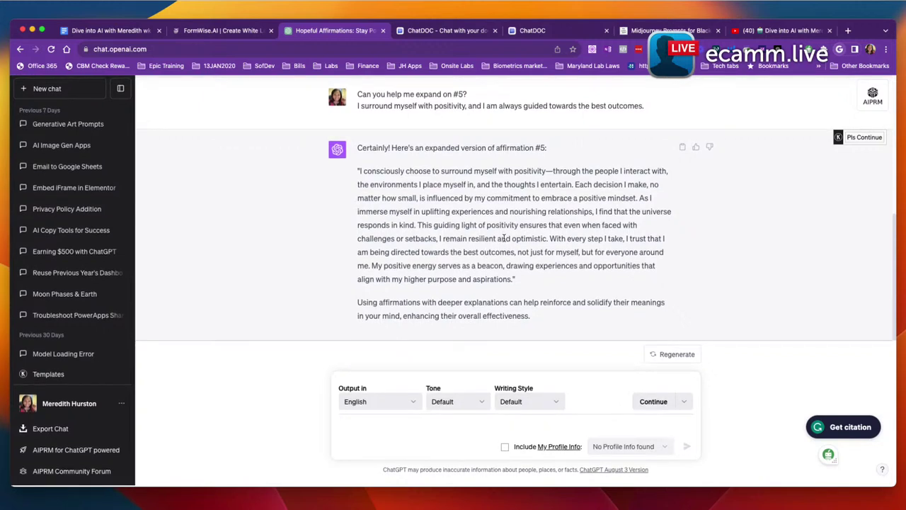
- Review the expanded affirmation and the original list, and copy affirmation 9 about the universe having a plan
scroll(504, 238, up, 5)
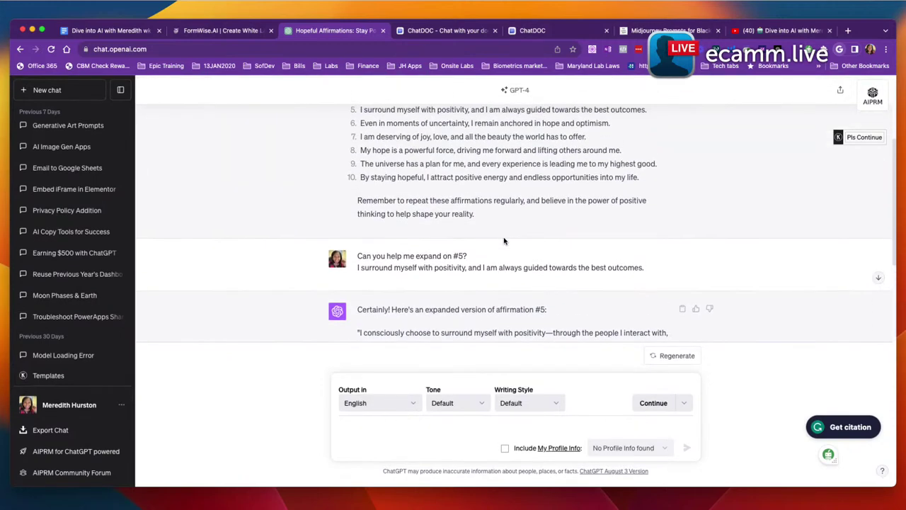
scroll(504, 241, up, 4)
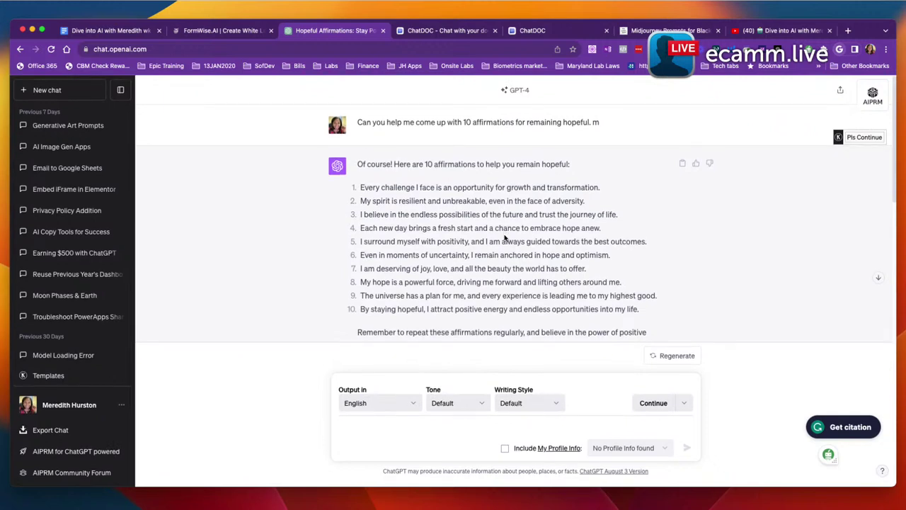
scroll(504, 238, down, 10)
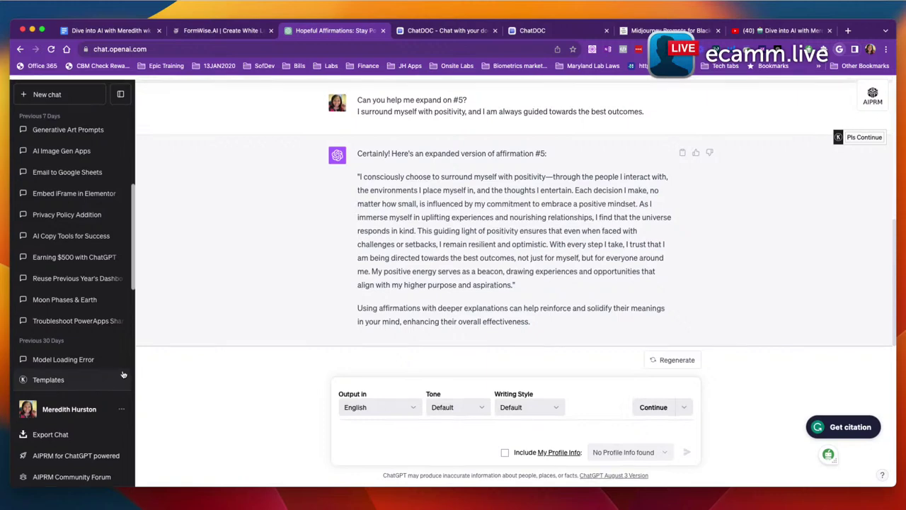
scroll(364, 305, up, 5)
scroll(363, 306, up, 1)
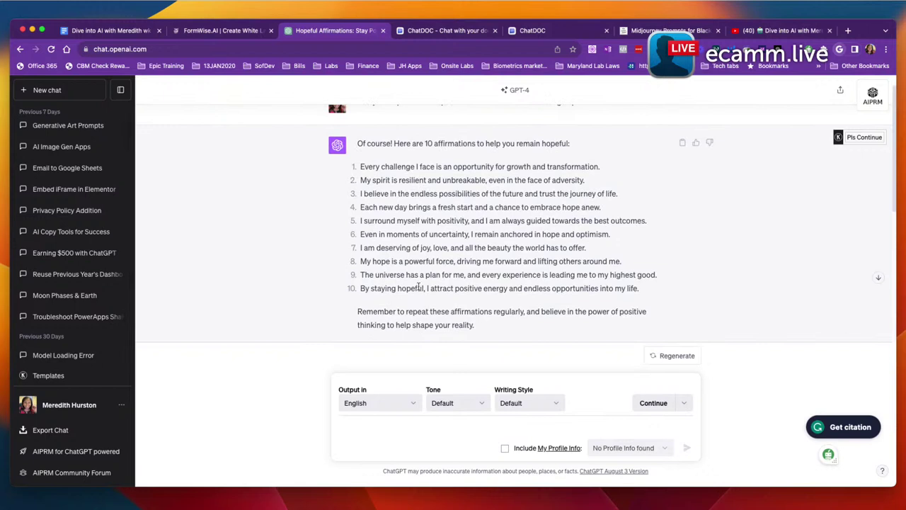
drag(660, 274, 373, 282)
right_click(373, 278)
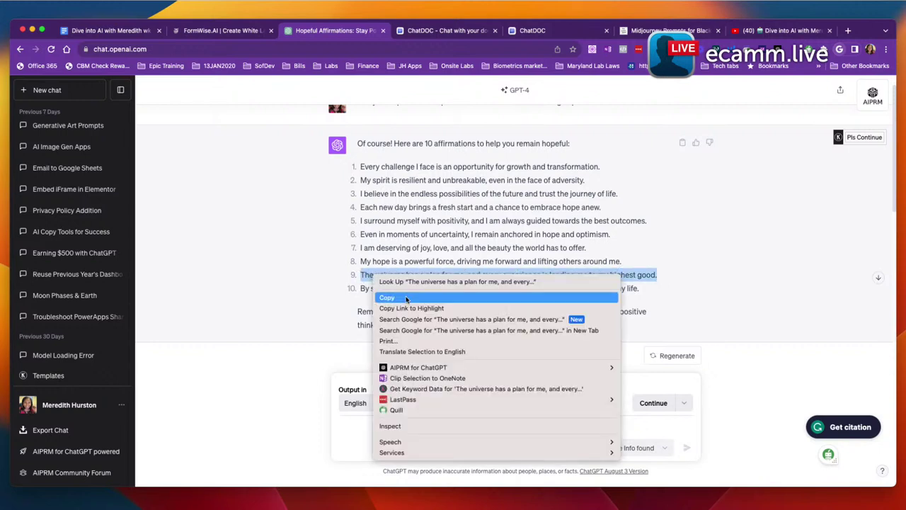
click(386, 298)
- Send the message "I don't really resonate with #9 because I'm Christian and I believe in God and not so much the concept of the universe."
click(373, 423)
text(I don'te)
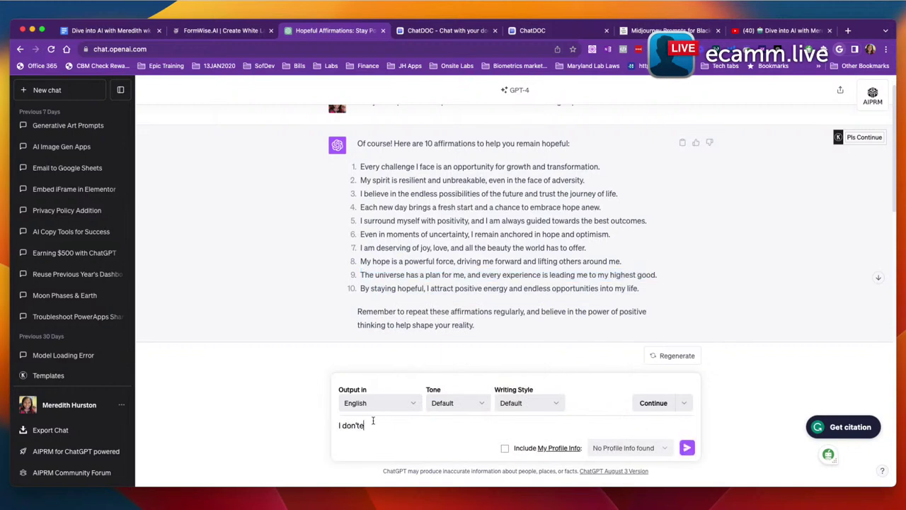
key(BackSpace)
text(realiy resonate with #9 becau)
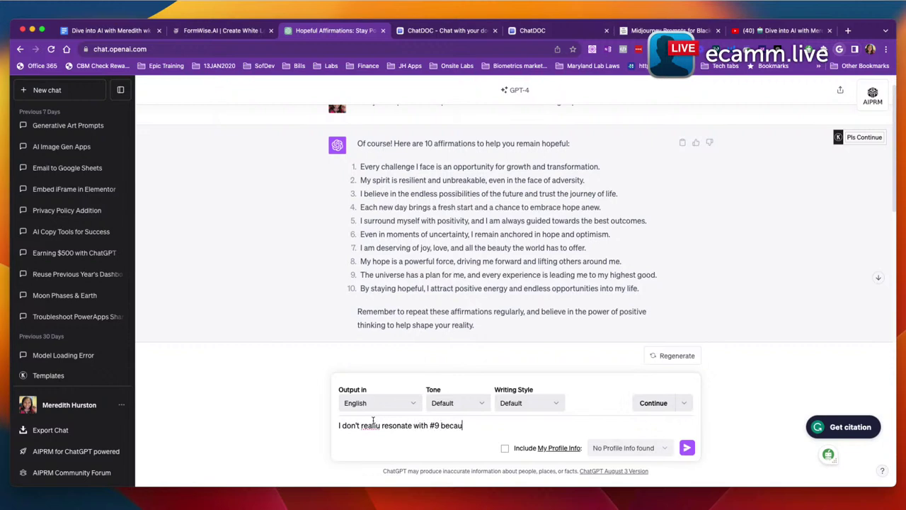
text(se I'm Christian and I beli)
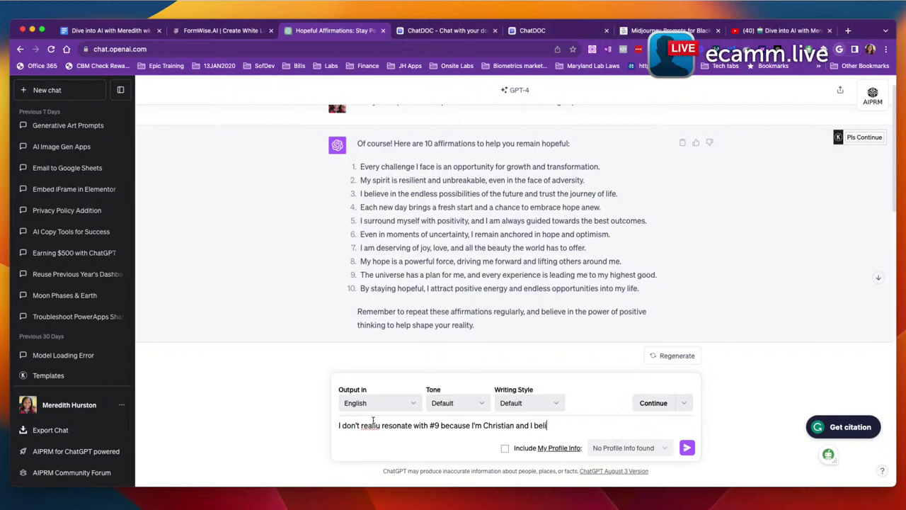
text(eve in God and not so mucj)
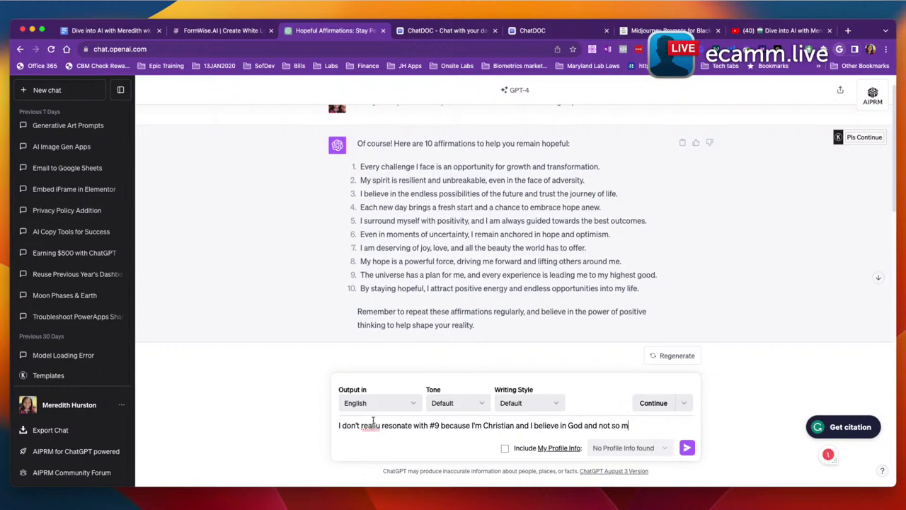
key(BackSpace)
key(BackSpace)
text(h the concept )
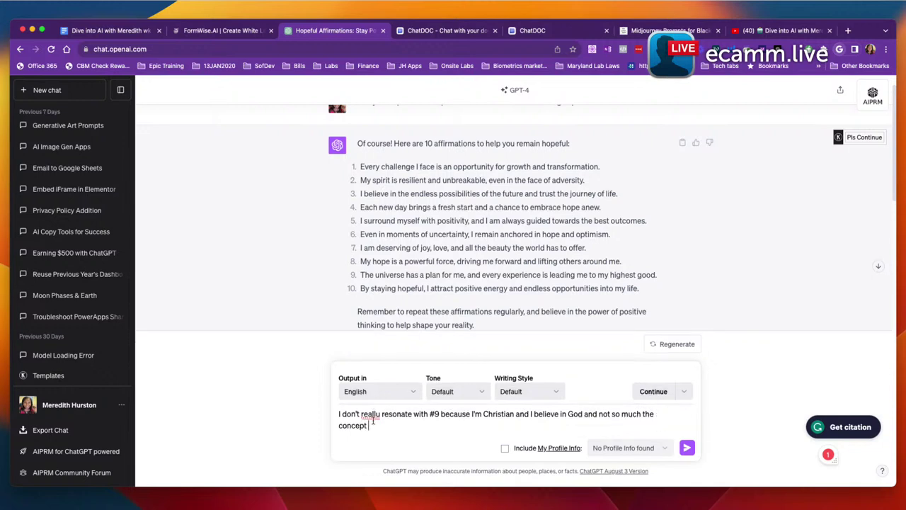
text(of the universe.)
key(Return)
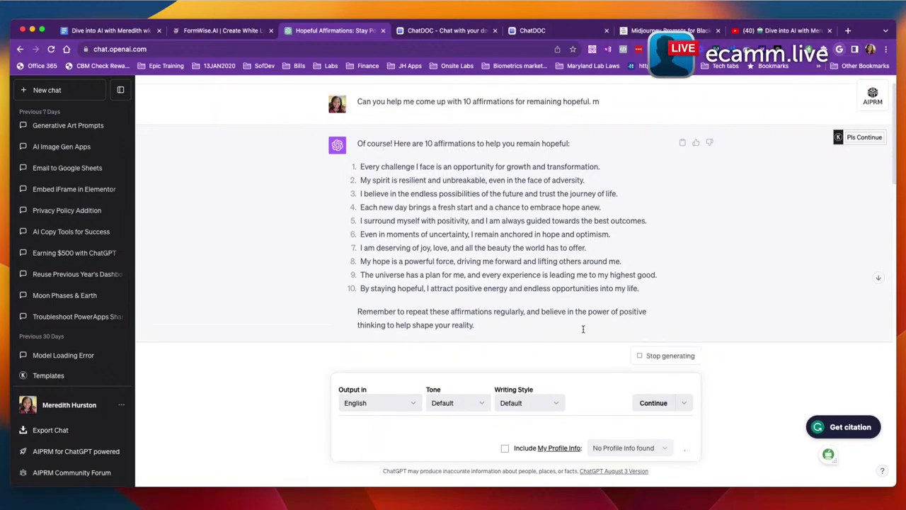
- Read the revised version of affirmation 9 and return to the first prompt of the conversation
scroll(583, 332, down, 10)
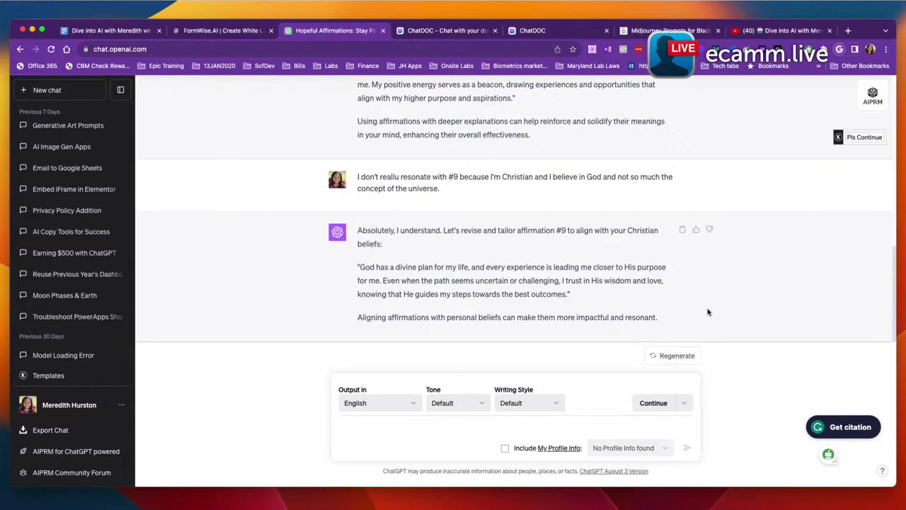
scroll(761, 203, up, 1)
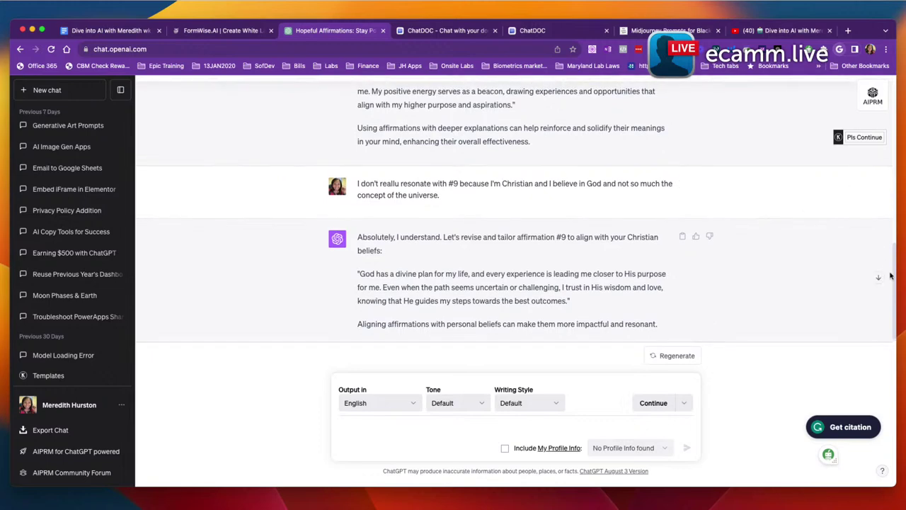
drag(890, 269, 844, 91)
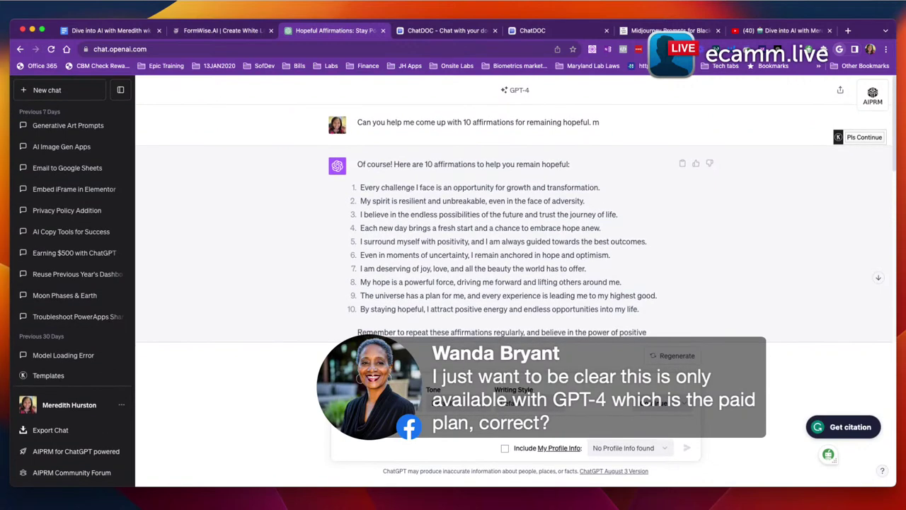
- Start a new GPT-4 chat and bring today's conversations into view in the chat history
click(71, 93)
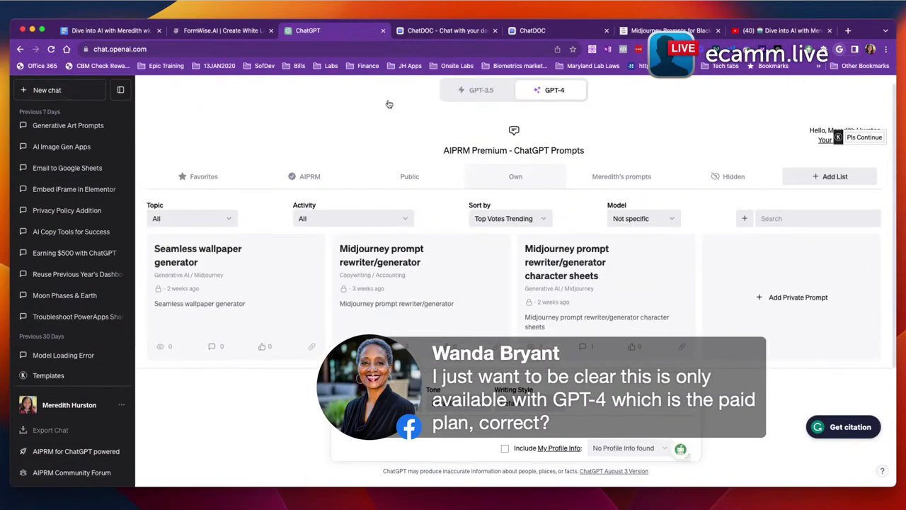
mouse_move(546, 107)
scroll(107, 155, up, 5)
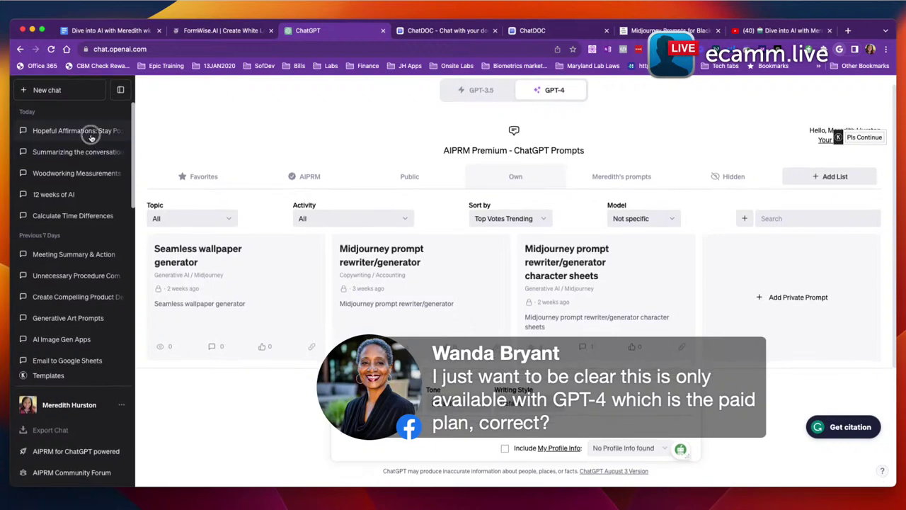
- Reopen the hopeful affirmations conversation and copy its first prompt, "Can you help me come up with 10 affirmations for remaining hopeful."
click(61, 130)
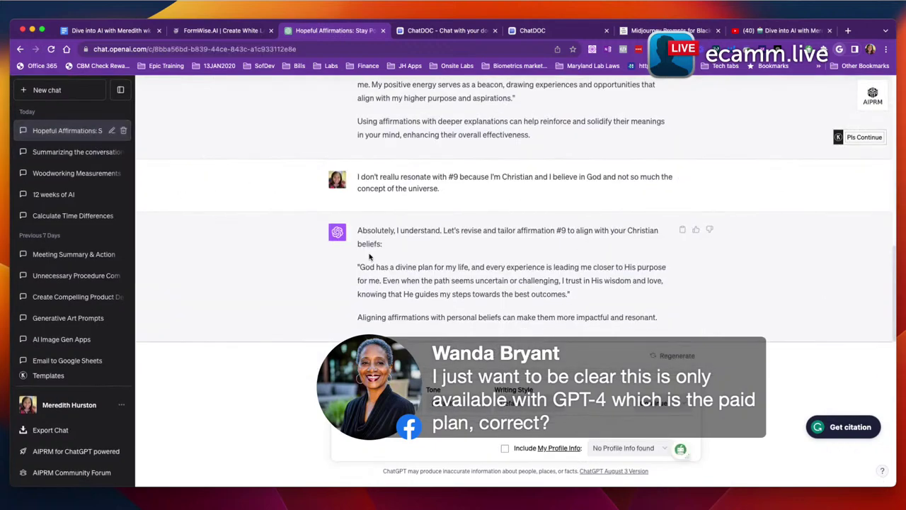
scroll(565, 213, up, 1)
scroll(565, 213, up, 10)
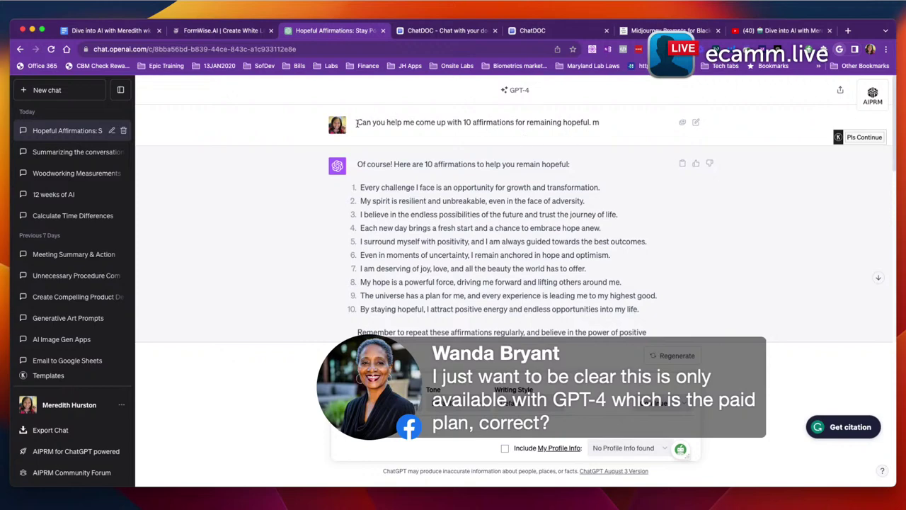
drag(358, 122, 591, 123)
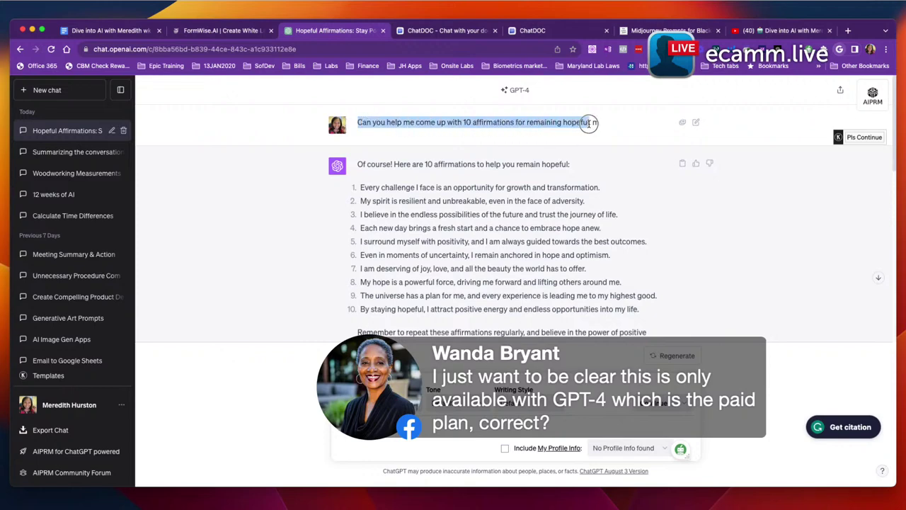
right_click(566, 122)
click(582, 142)
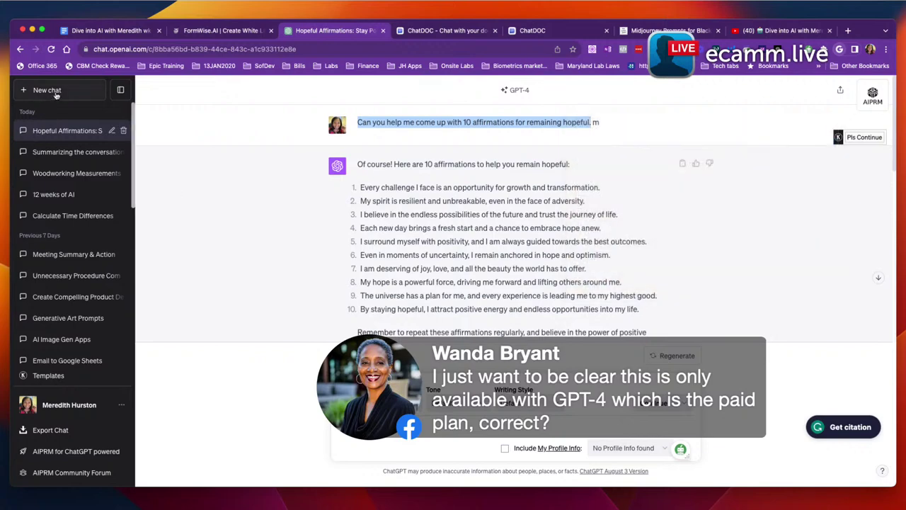
- Start a new GPT-3.5 chat and send the copied prompt asking for 10 affirmations for remaining hopeful
click(47, 90)
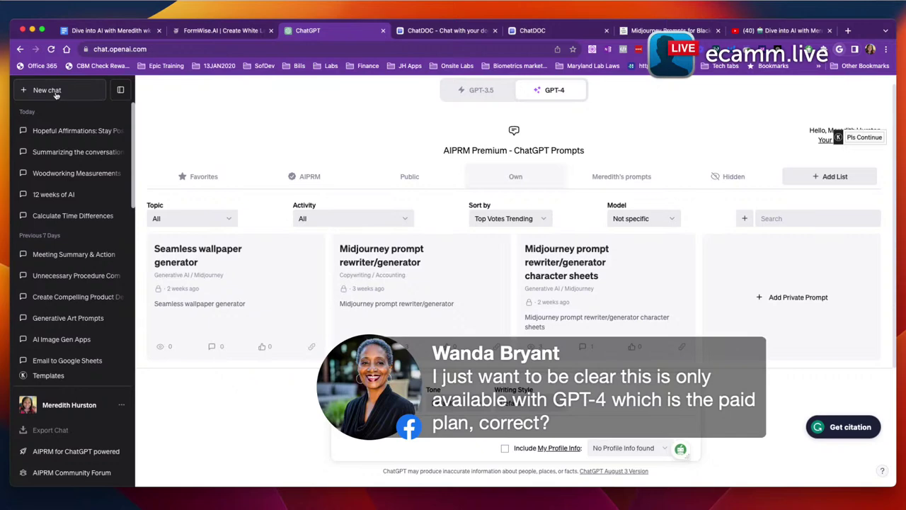
click(478, 94)
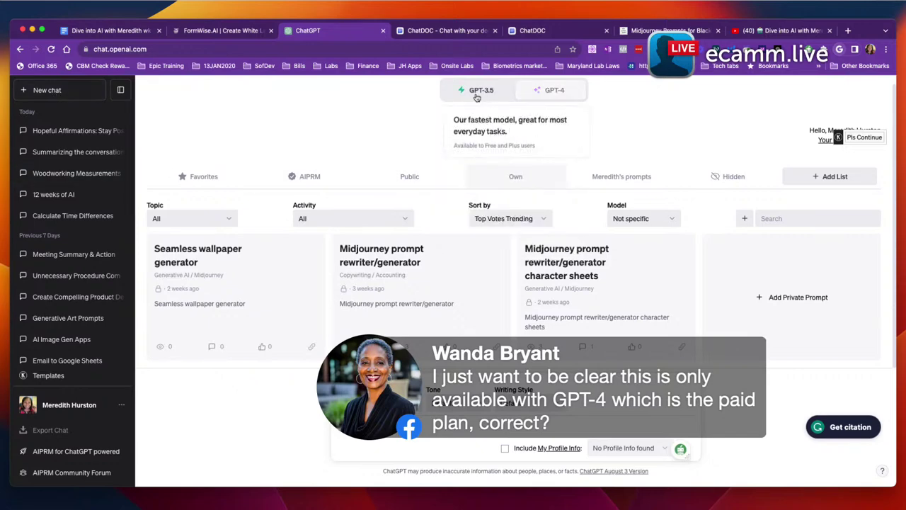
click(480, 96)
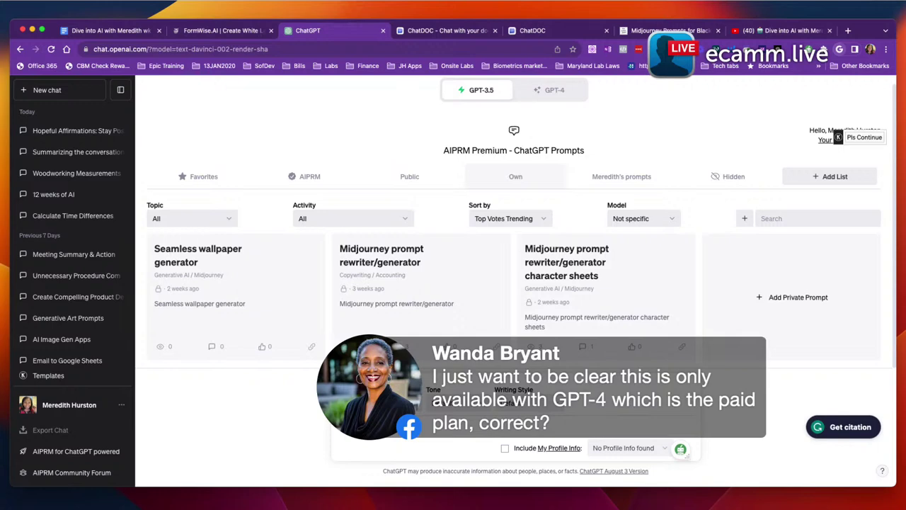
right_click(366, 336)
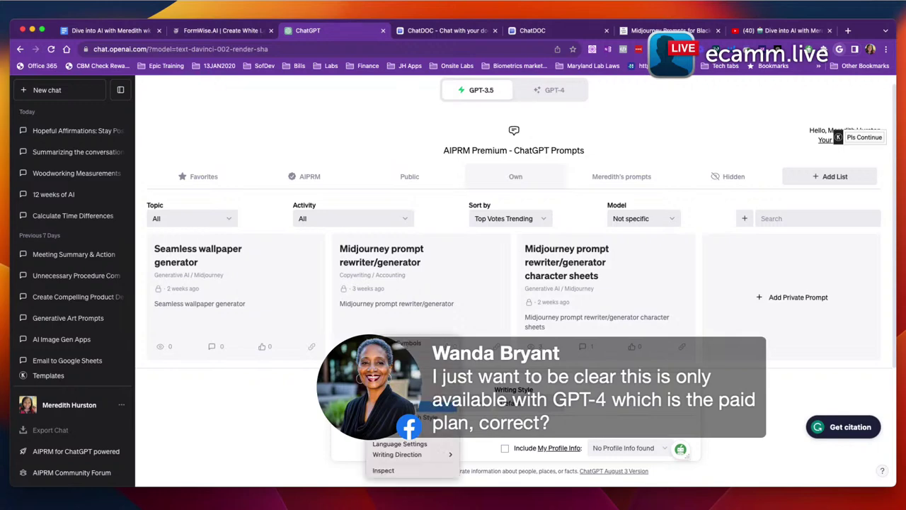
click(418, 406)
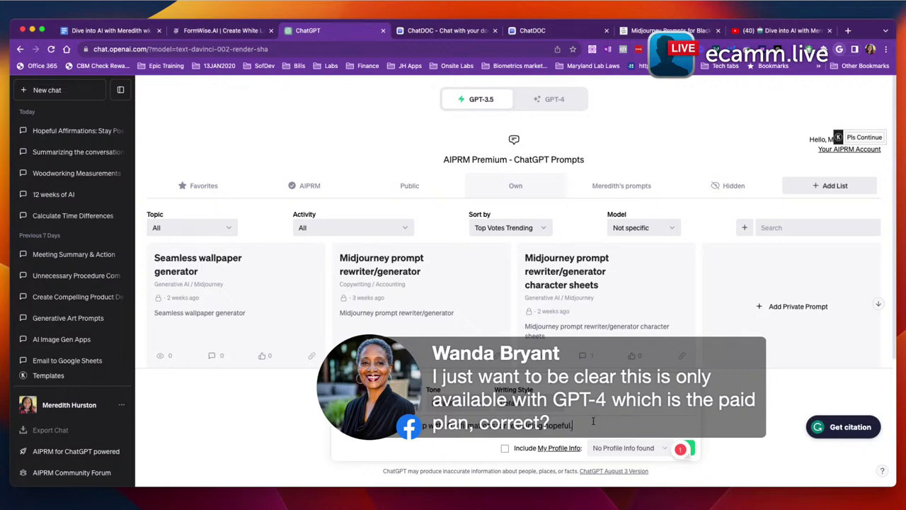
key(Return)
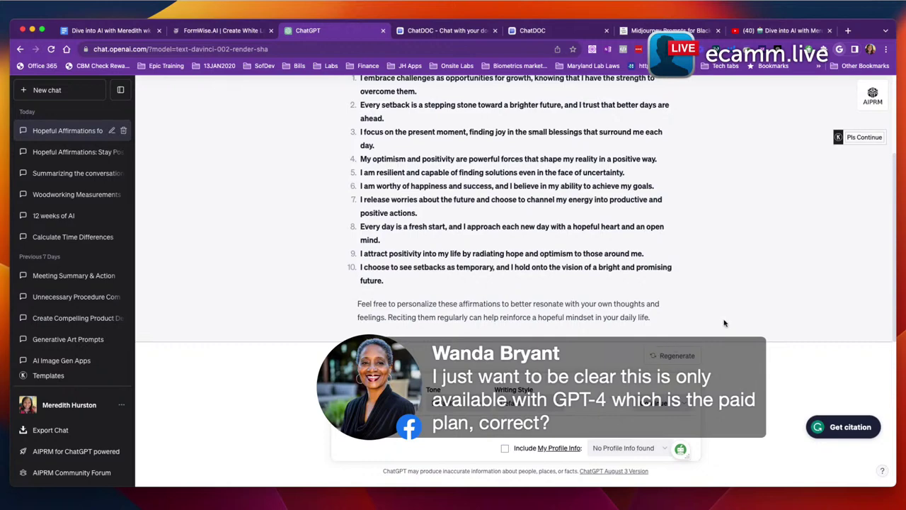
- Read through the ten affirmations in the GPT-3.5 response, including its closing note on personalizing them
scroll(724, 323, up, 2)
scroll(724, 323, up, 2)
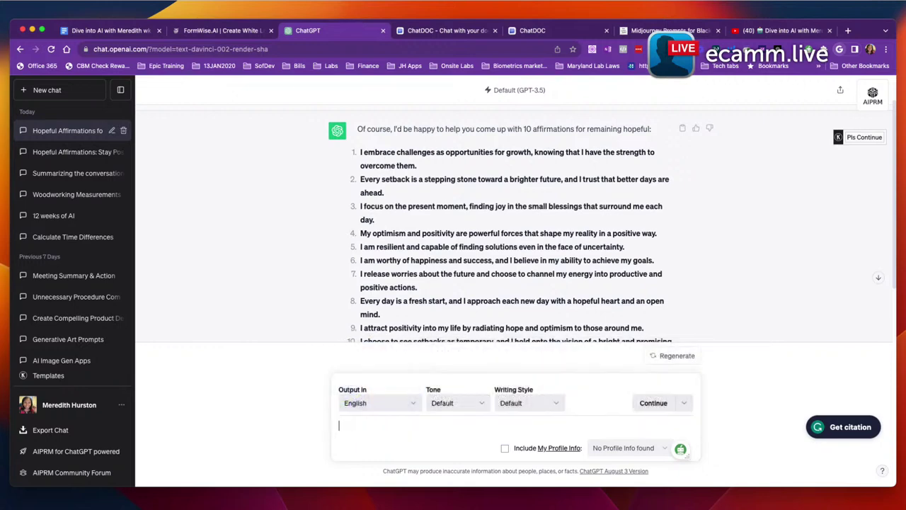
scroll(565, 224, down, 2)
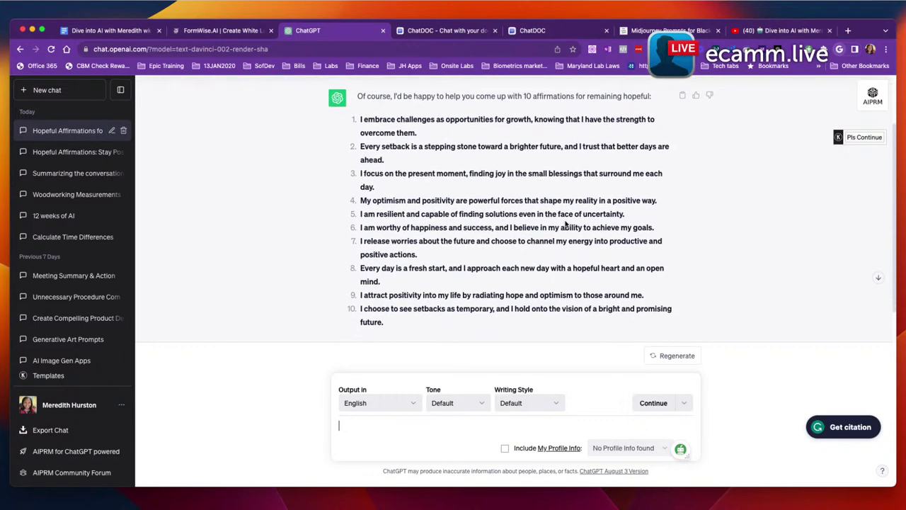
scroll(565, 223, down, 1)
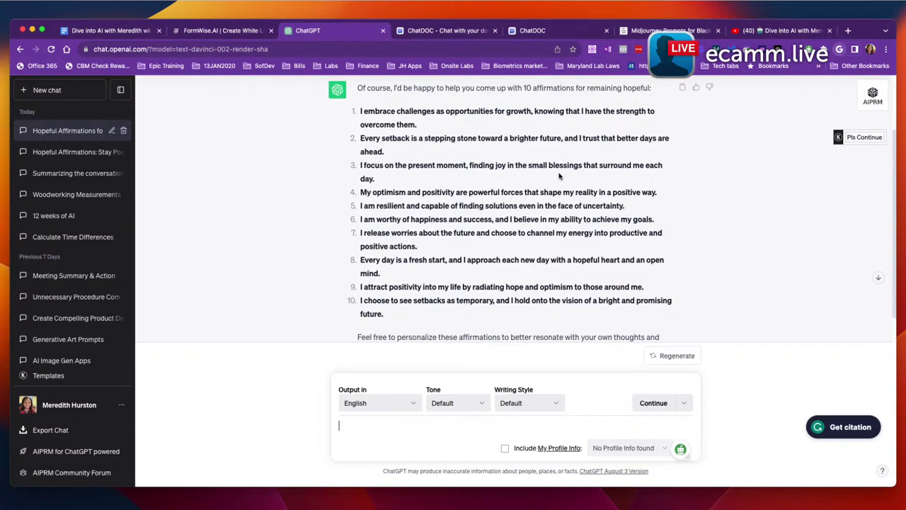
scroll(559, 176, down, 1)
scroll(559, 176, down, 1)
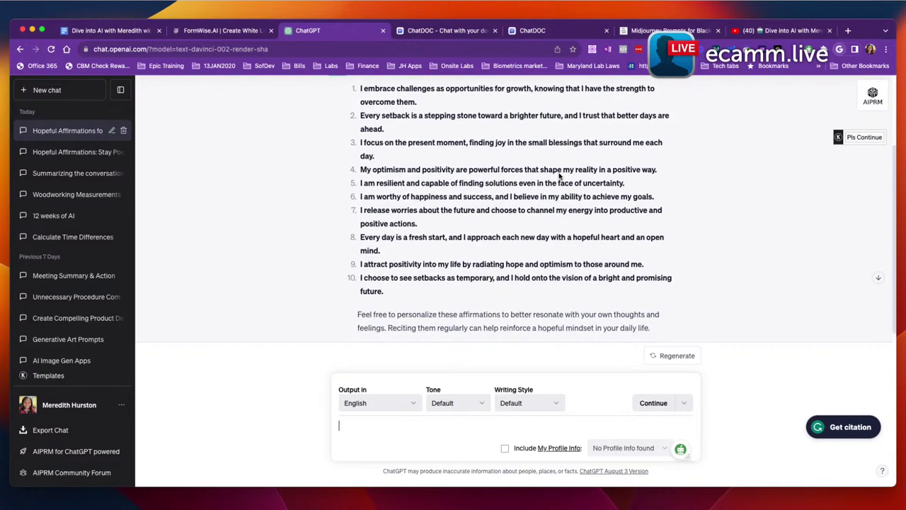
scroll(559, 177, down, 1)
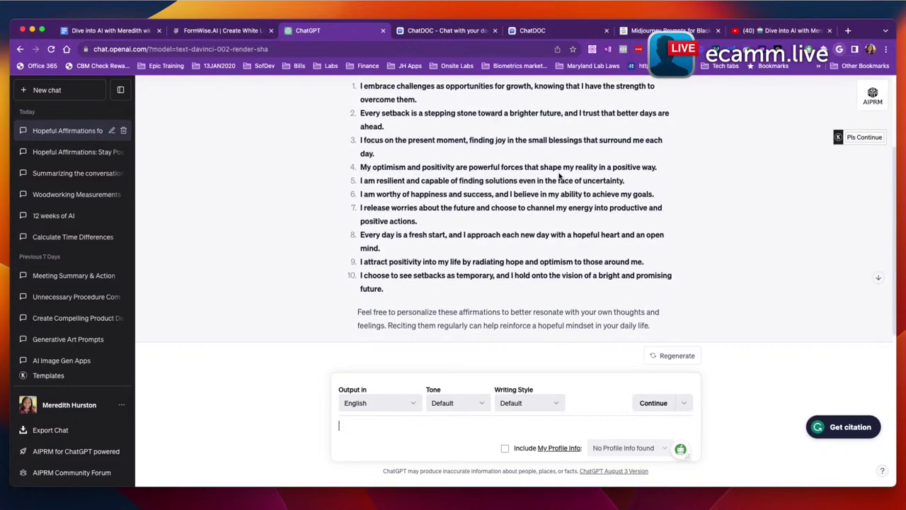
scroll(559, 177, down, 1)
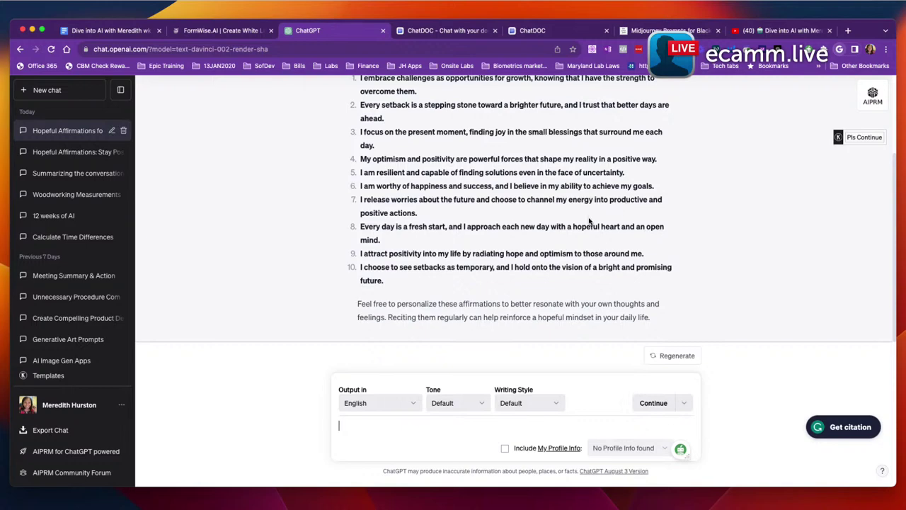
scroll(589, 222, up, 1)
scroll(589, 222, down, 1)
scroll(589, 222, up, 1)
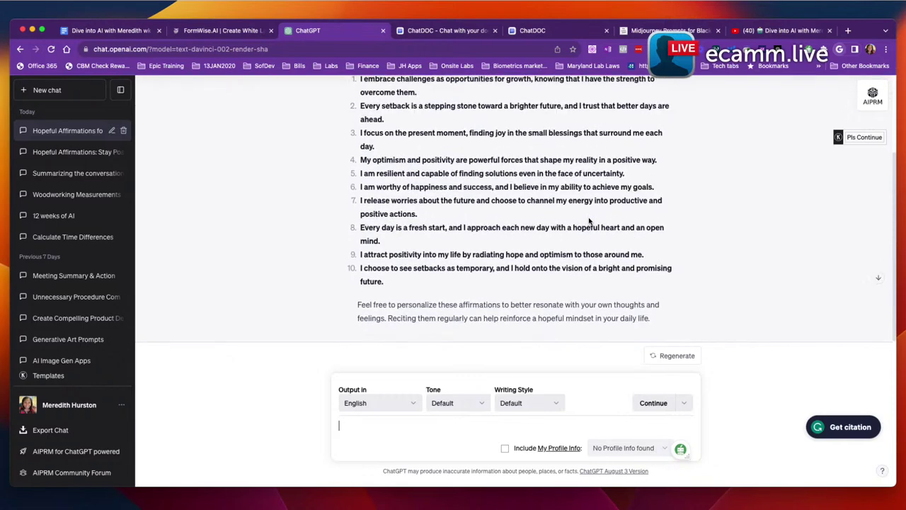
scroll(589, 222, up, 1)
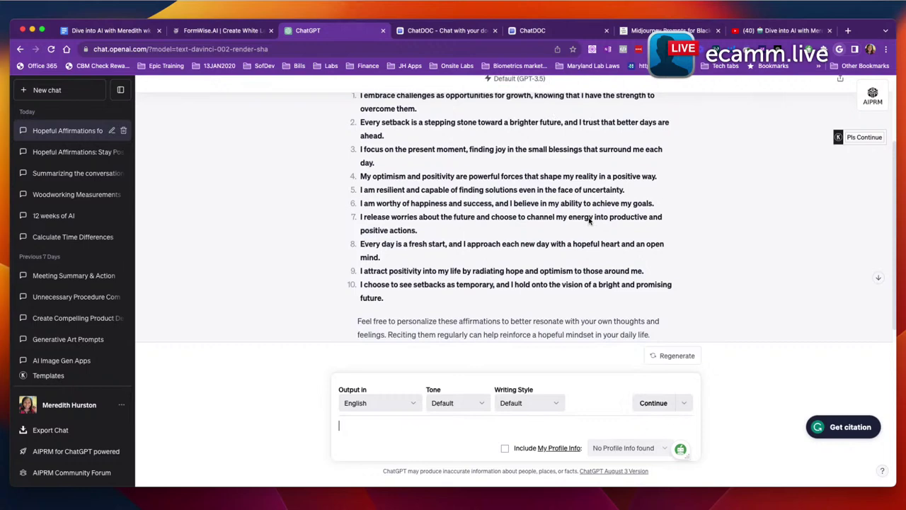
scroll(589, 221, down, 1)
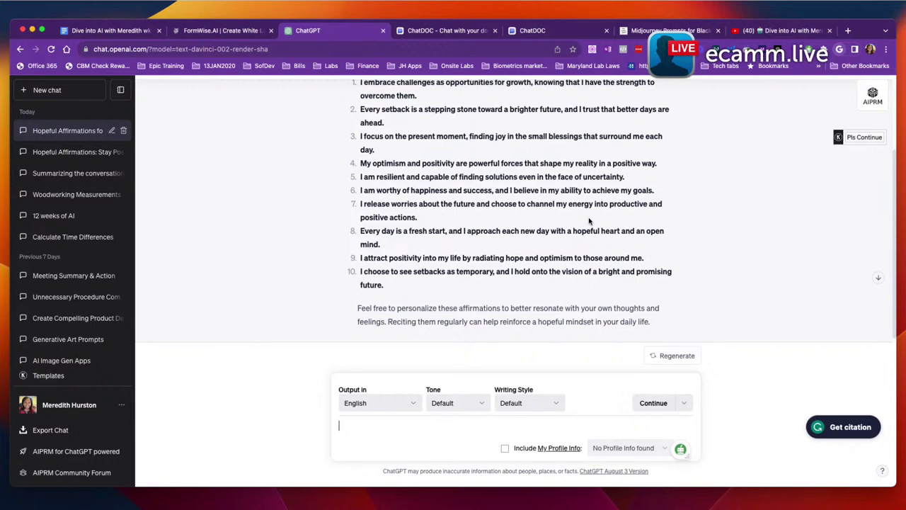
scroll(590, 222, down, 1)
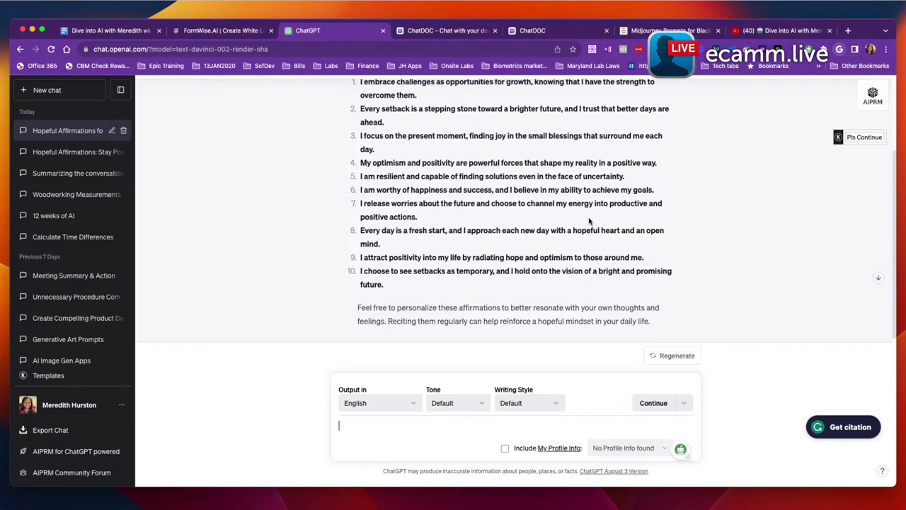
scroll(589, 221, down, 1)
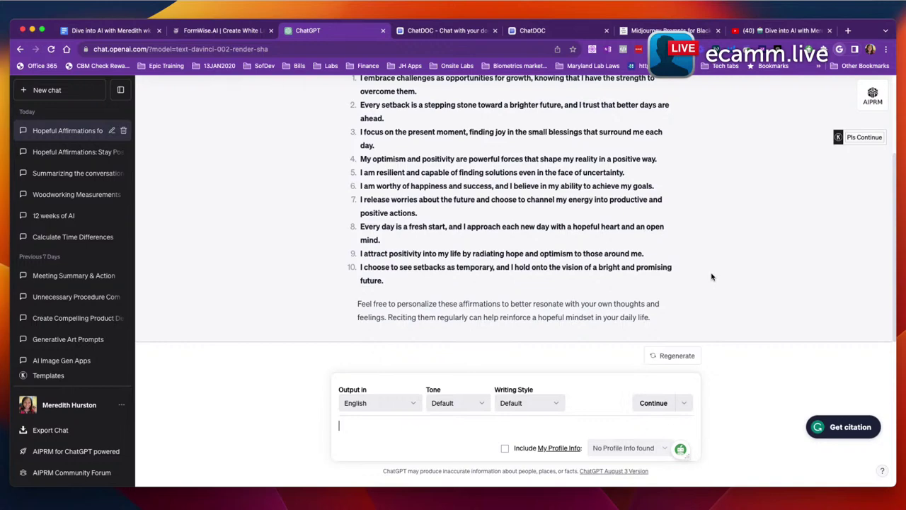
scroll(725, 305, up, 3)
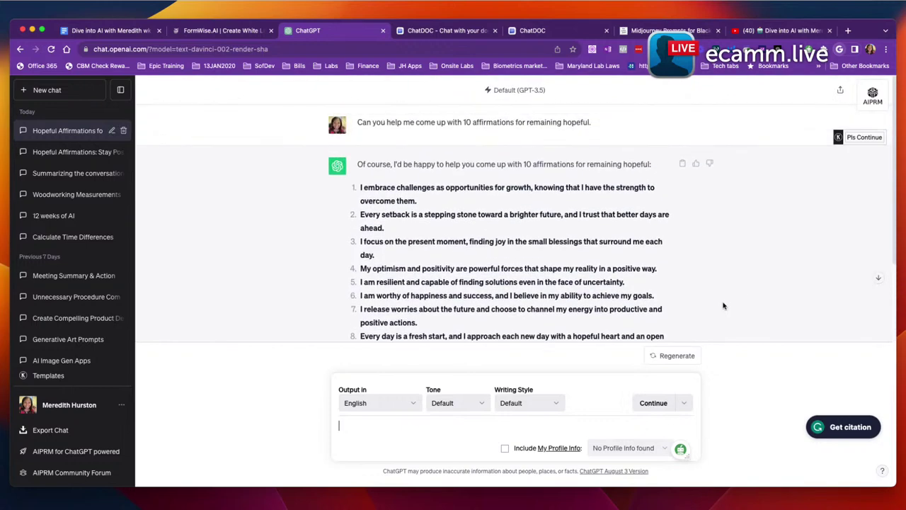
scroll(723, 305, down, 3)
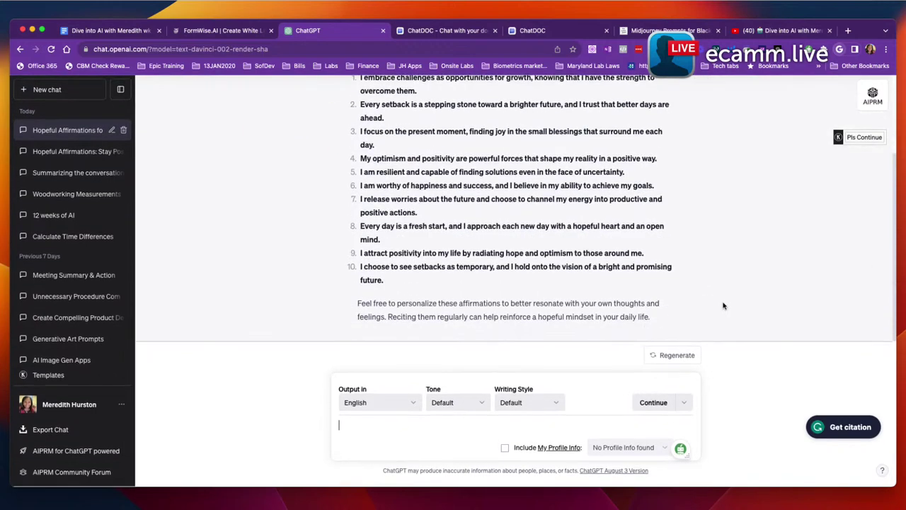
- Copy the full GPT-3.5 response and create a blank Google Sheets spreadsheet from sheets.google.com in a new browser tab
scroll(733, 231, up, 2)
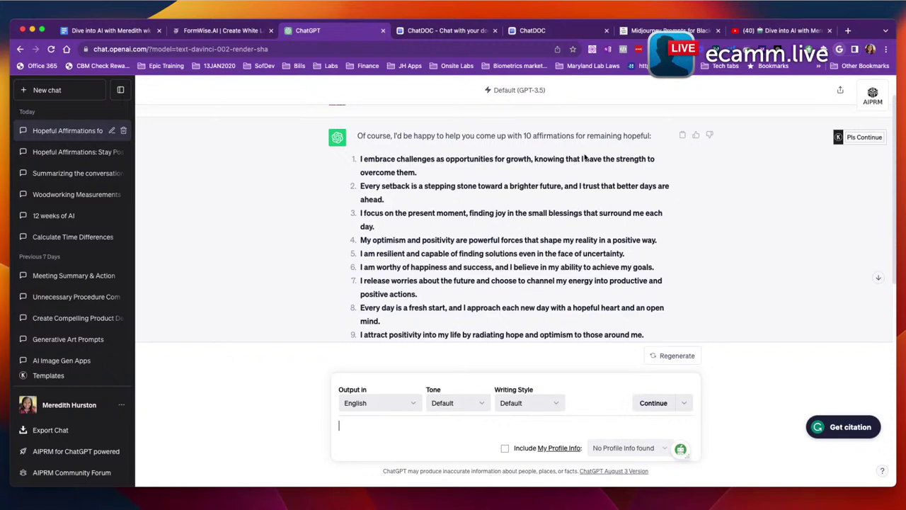
click(682, 136)
click(847, 32)
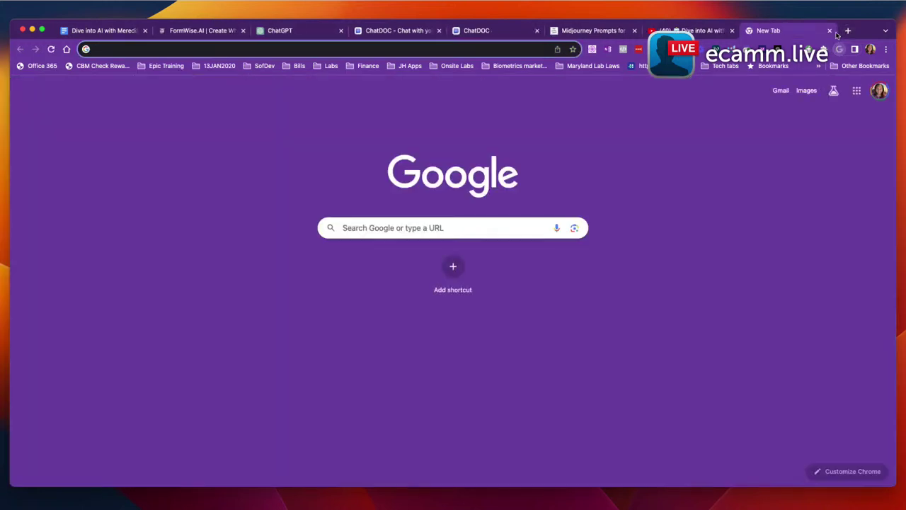
text(sheets.google.com)
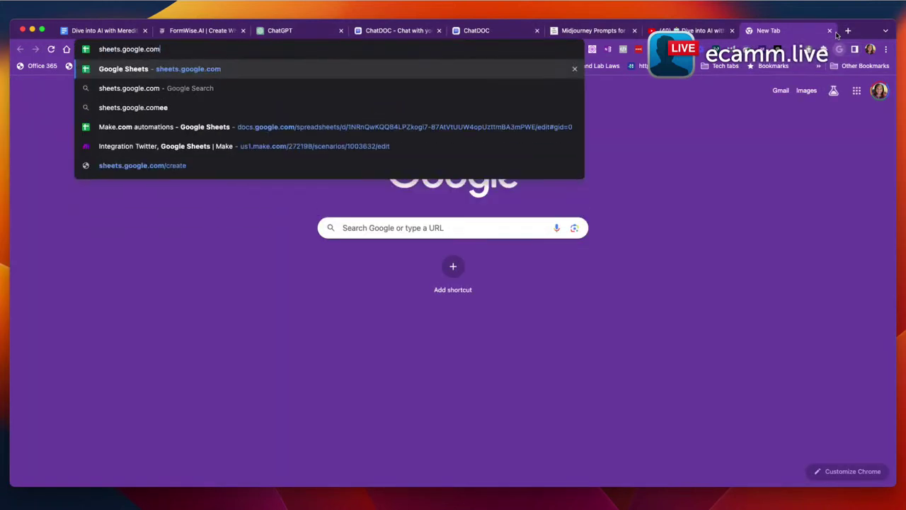
key(Return)
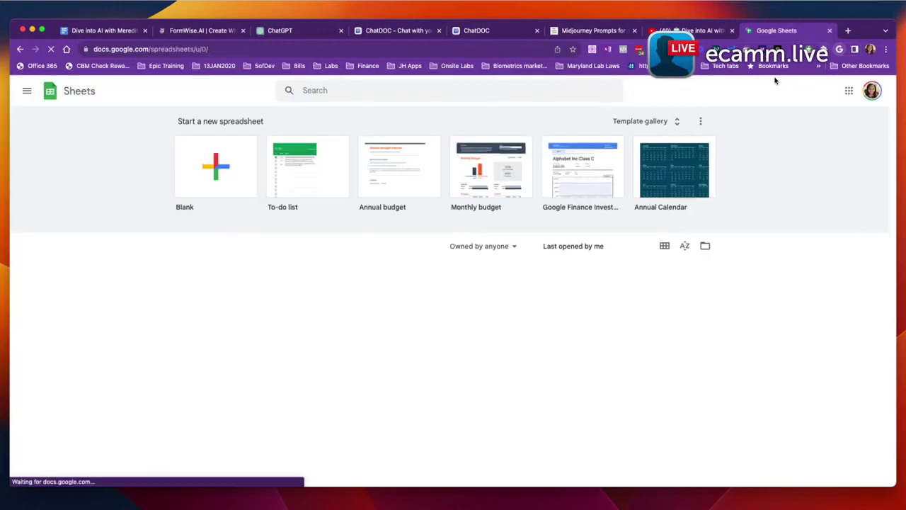
click(211, 166)
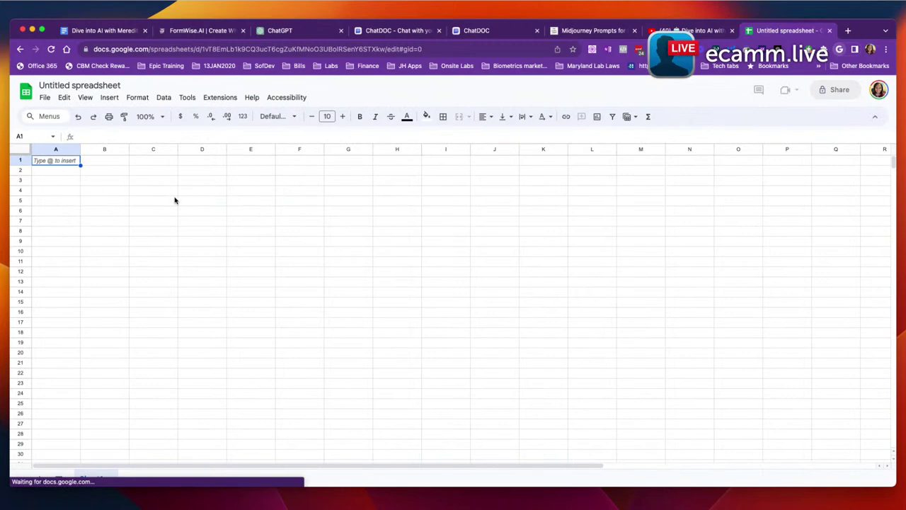
- Try pasting the copied affirmations response into cell A1 as values only
click(44, 162)
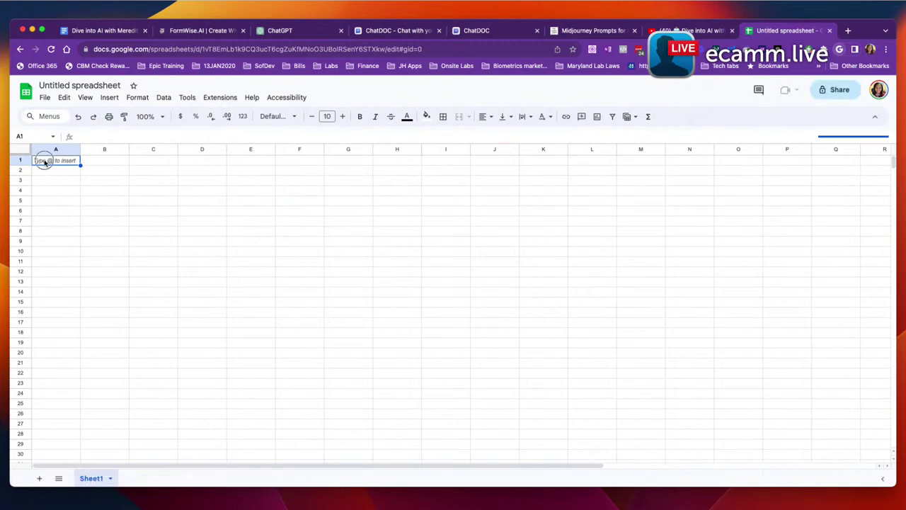
right_click(44, 162)
mouse_move(92, 225)
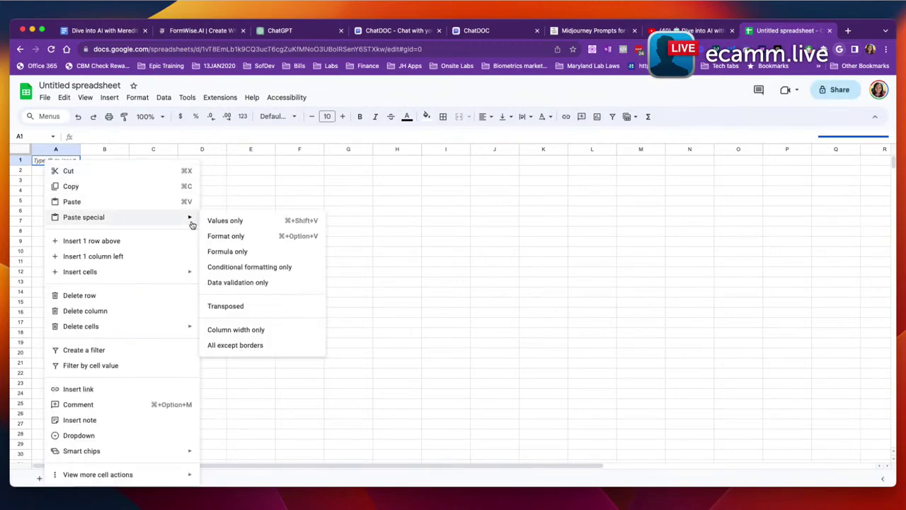
click(235, 221)
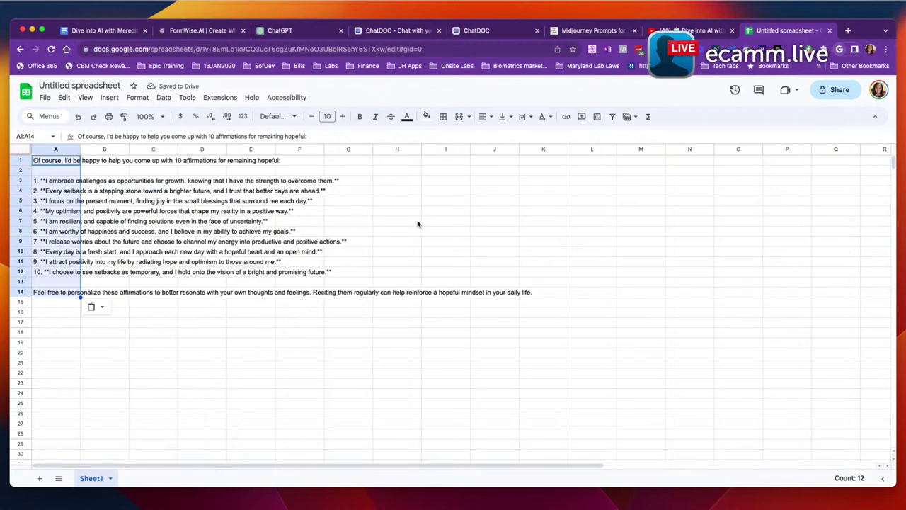
click(103, 310)
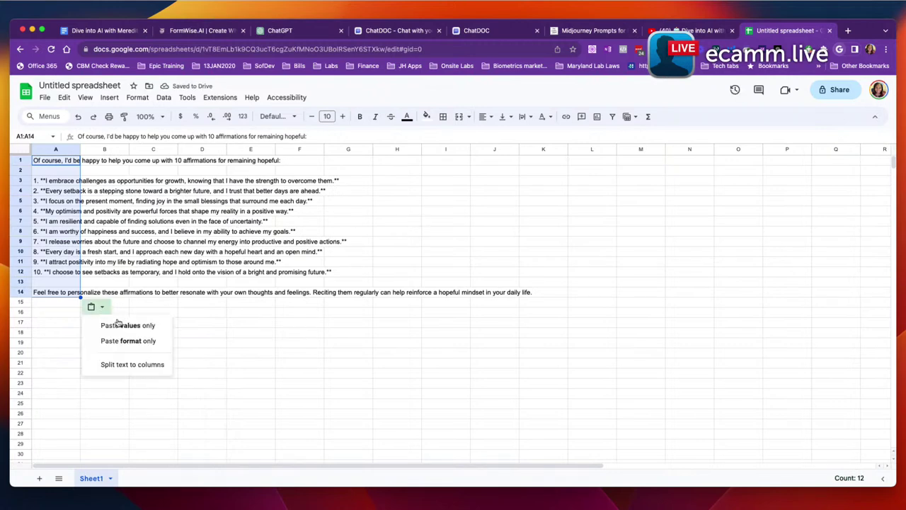
click(247, 360)
click(78, 116)
- Paste the copied affirmations response into the empty sheet starting at cell A1
right_click(50, 165)
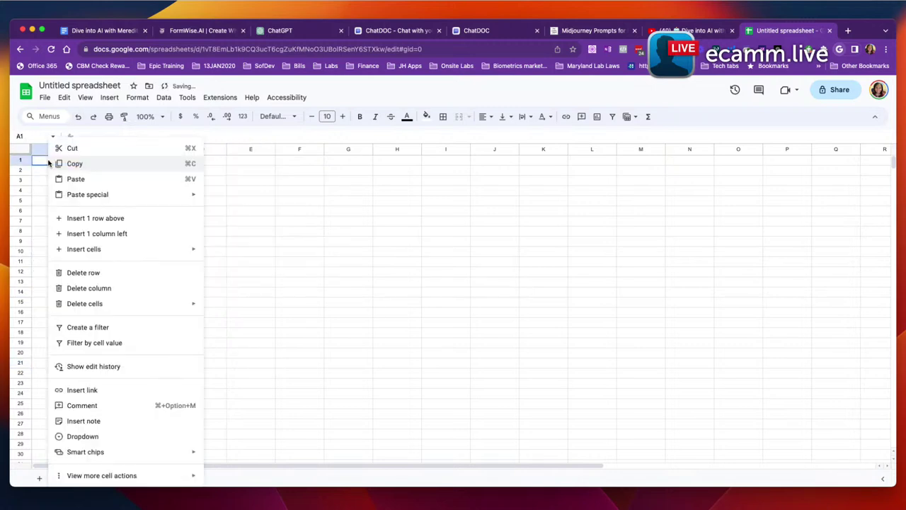
mouse_move(83, 200)
click(282, 170)
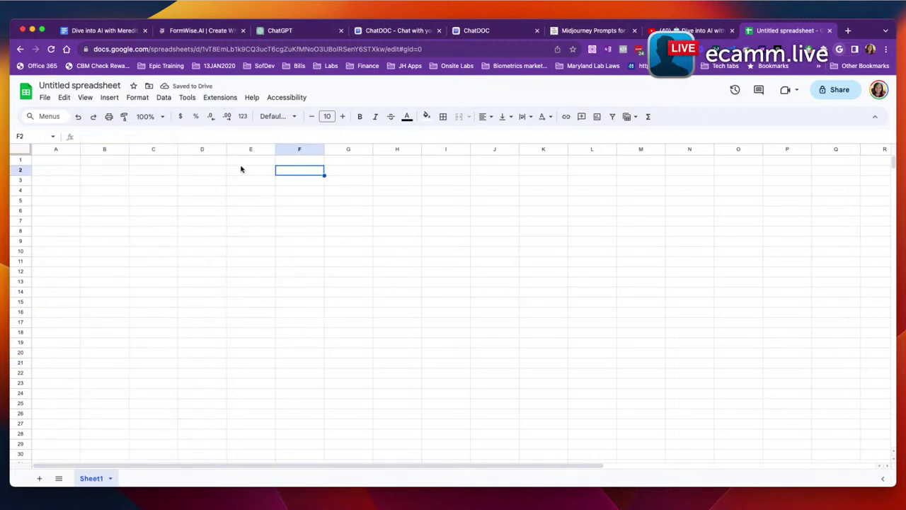
click(62, 161)
key(super+v)
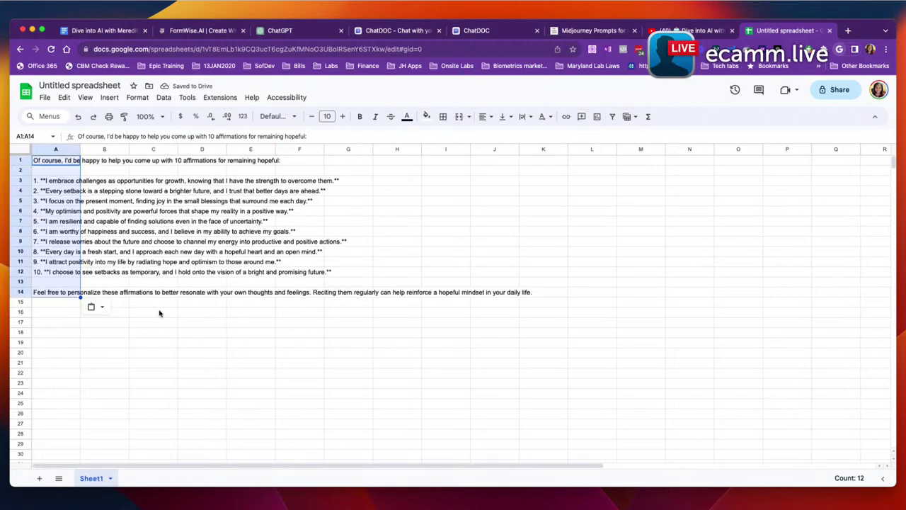
- Undo the paste in the sheet and ask ChatGPT "can you please put this in table format without numbers?"
click(78, 117)
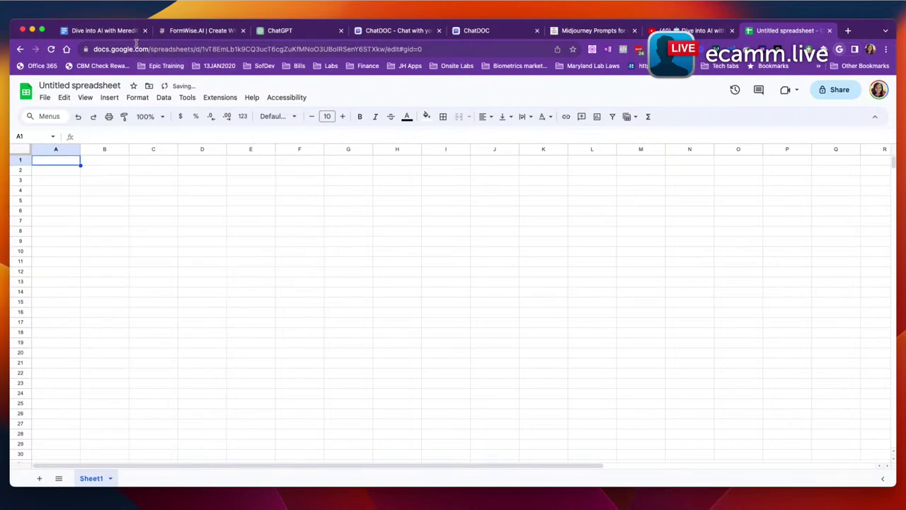
click(305, 33)
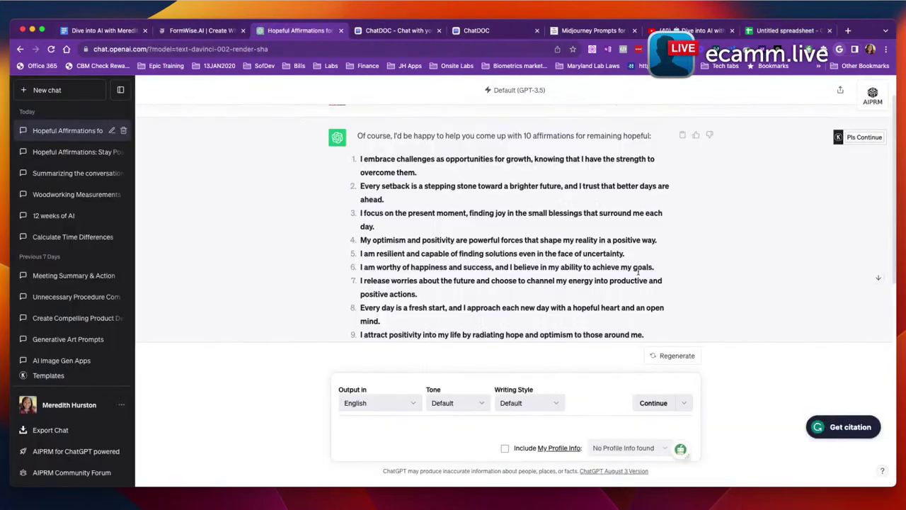
scroll(565, 289, down, 3)
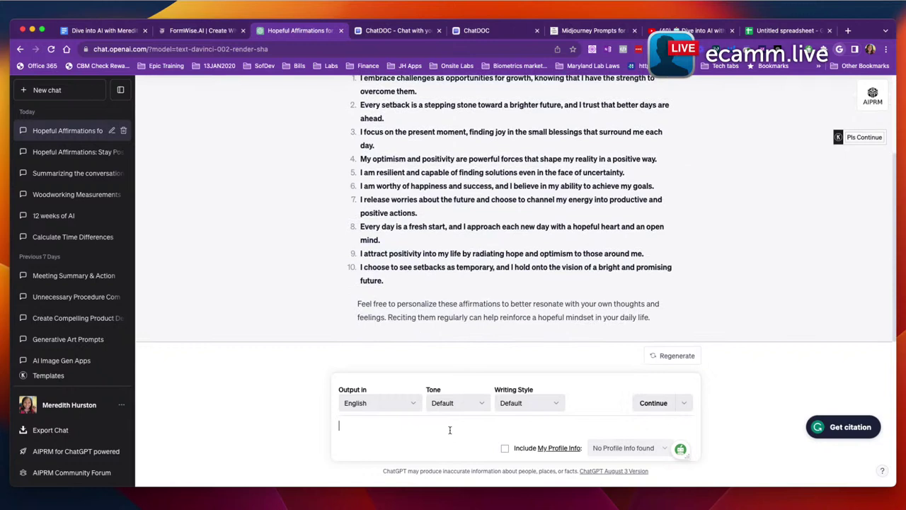
text(can you please pu)
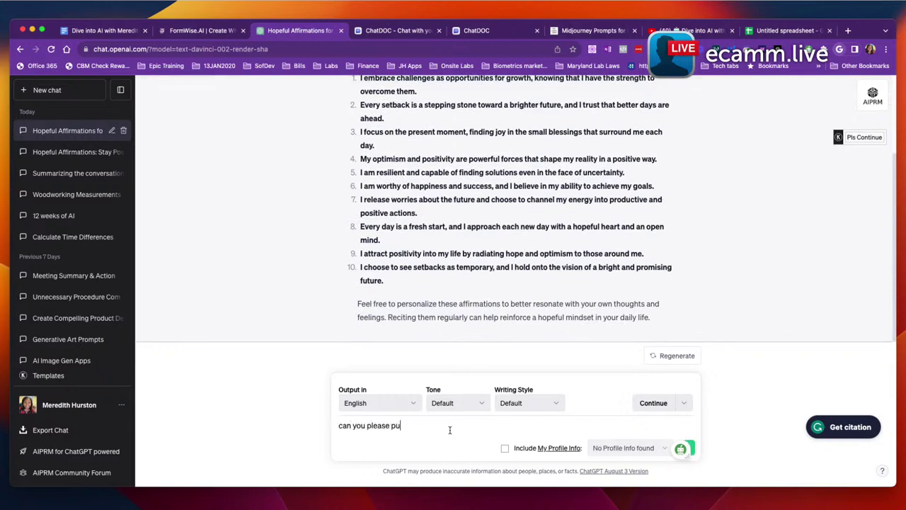
text(t this in table format wit)
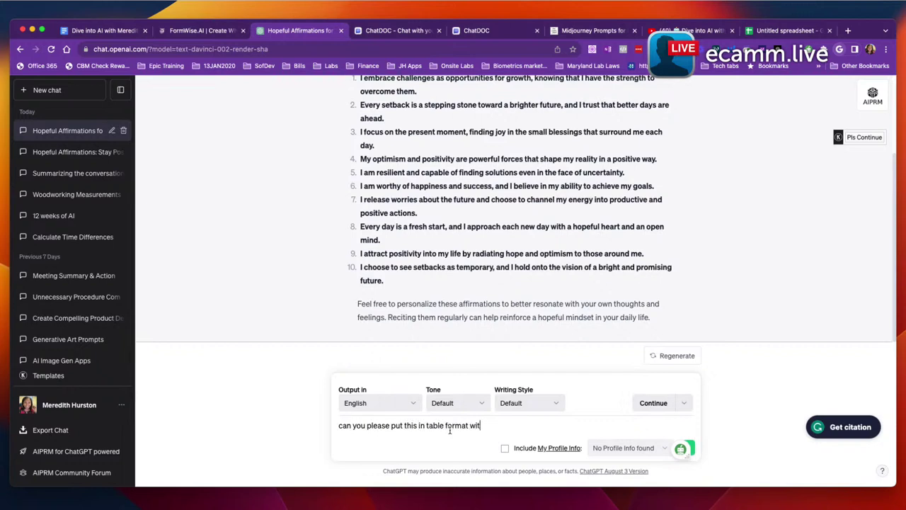
text(hout numbers?)
key(Return)
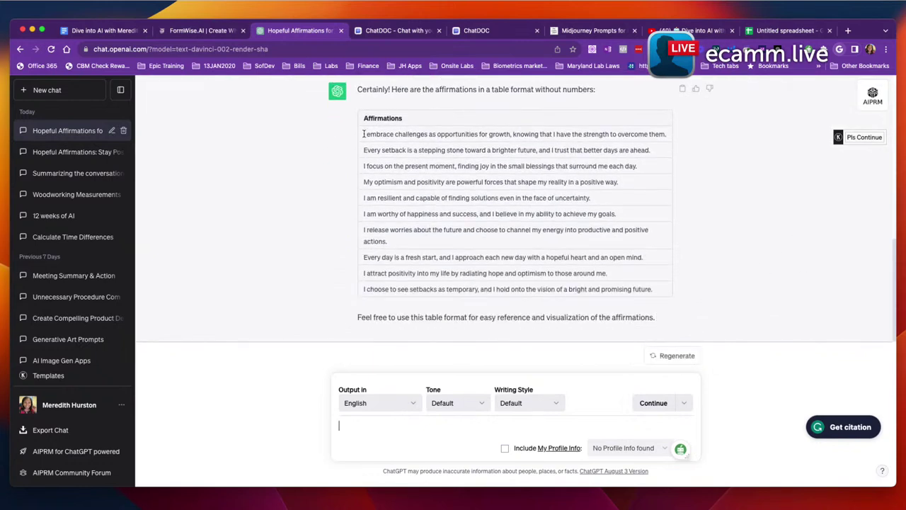
- Try pasting the full table-format response into the spreadsheet from cell A1, check its paste formatting options, and undo the paste
click(756, 33)
right_click(68, 161)
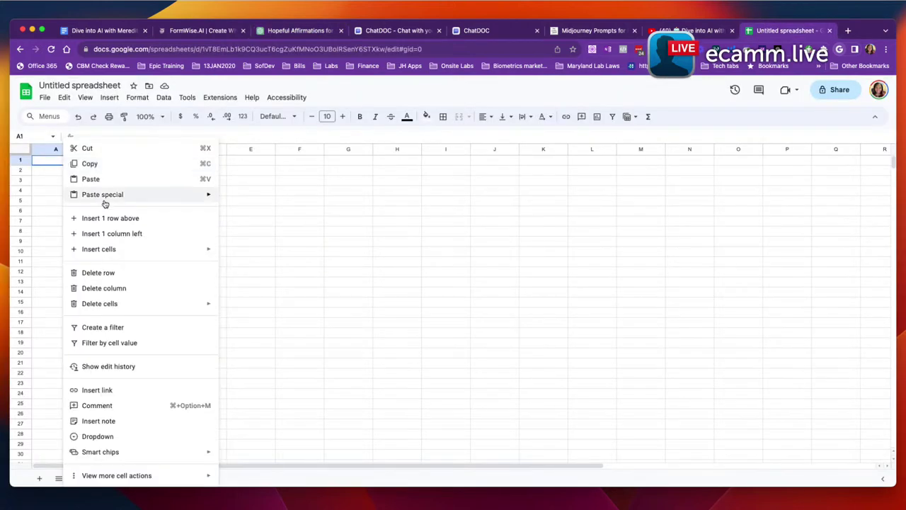
click(96, 181)
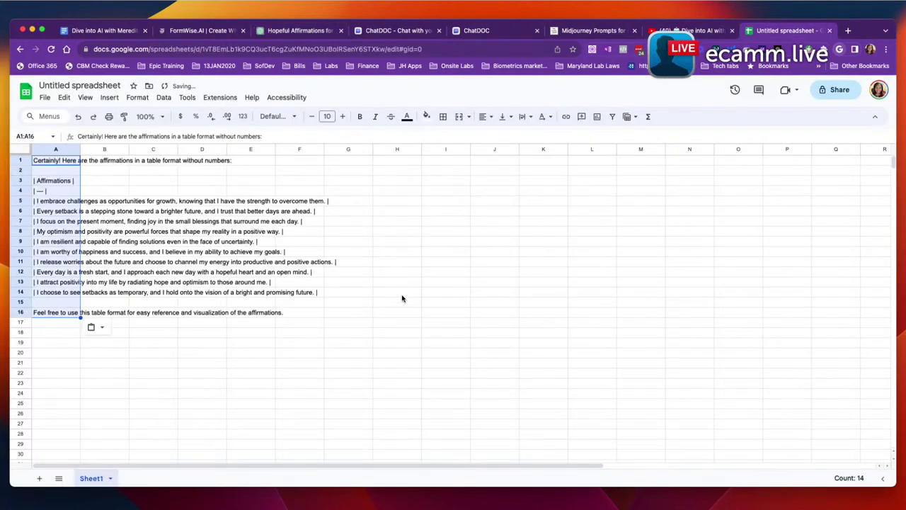
click(101, 328)
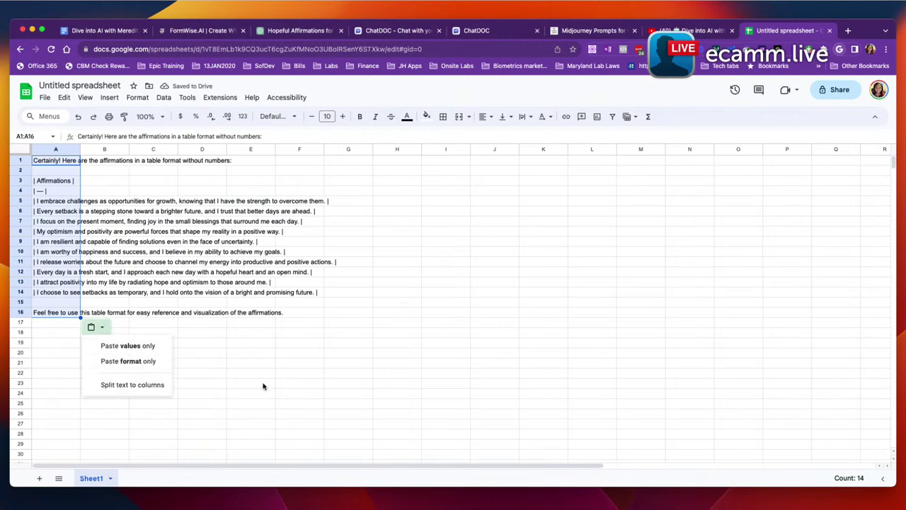
click(70, 116)
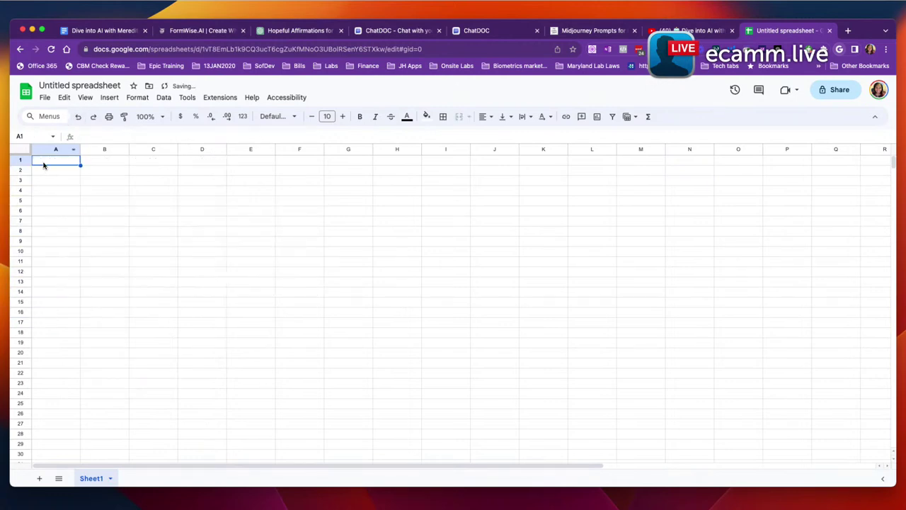
- Retry a plain paste of the whole table-format response at cell A1 and undo it
right_click(43, 165)
key(Escape)
key(super+v)
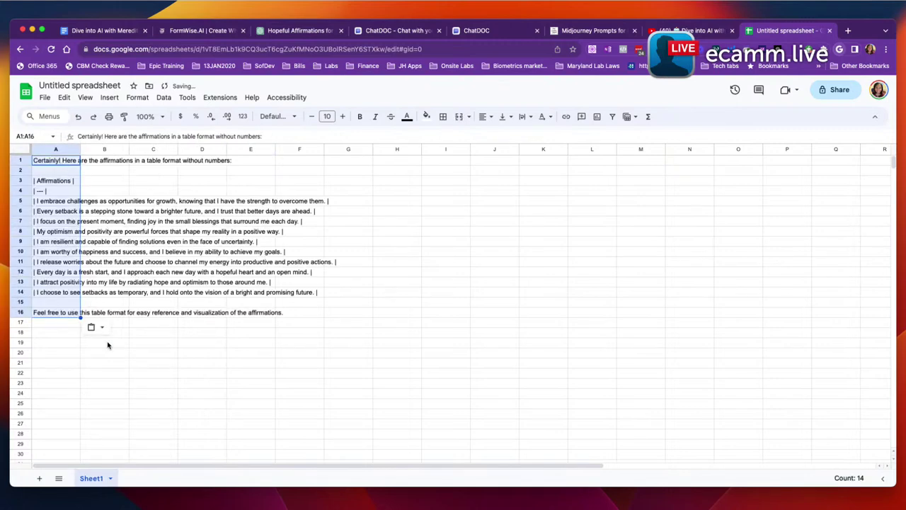
click(121, 356)
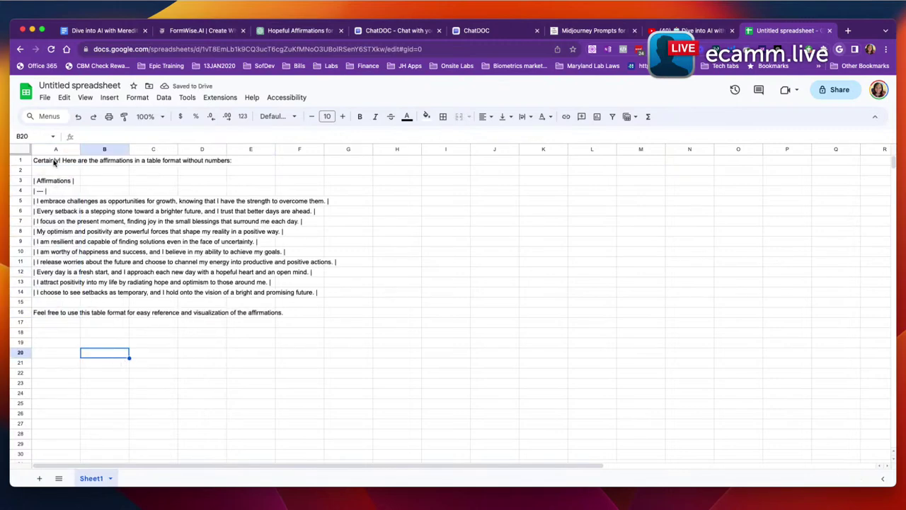
click(78, 116)
- Try pasting the table-format response into cell A1 as values only, and undo the paste
right_click(67, 161)
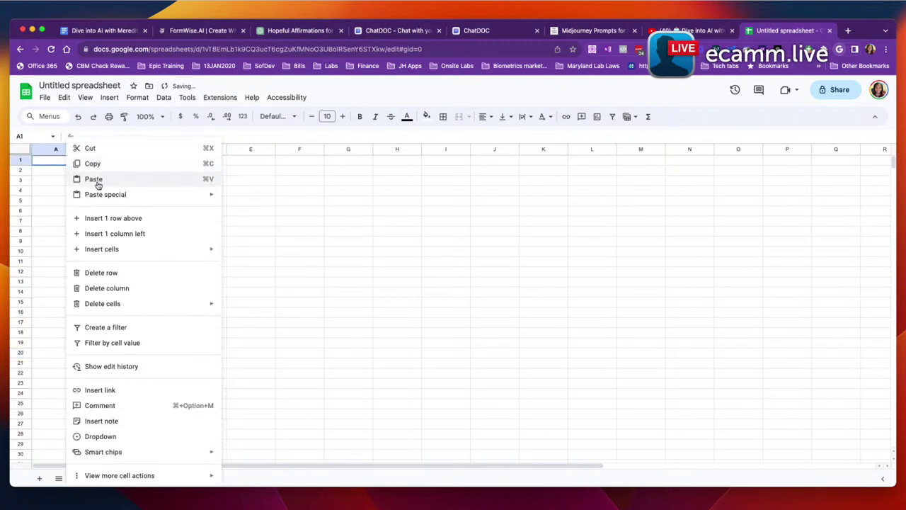
mouse_move(103, 196)
click(245, 203)
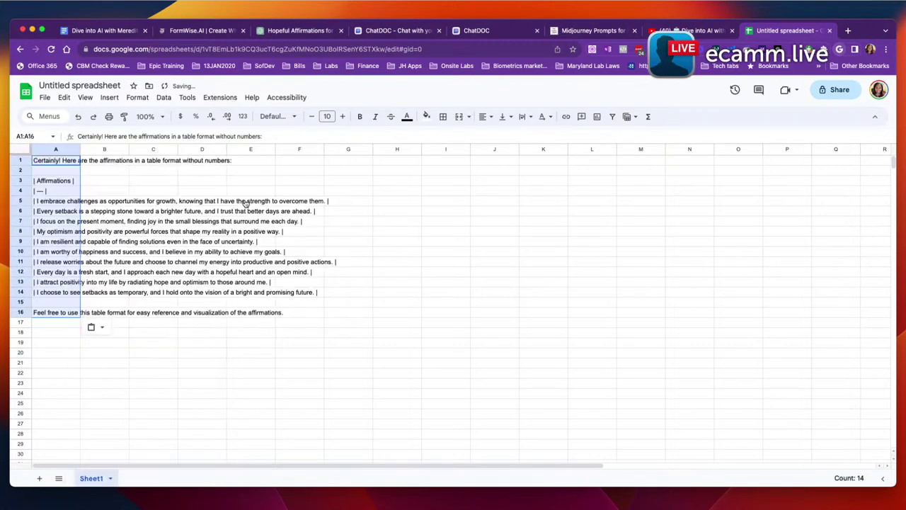
click(78, 116)
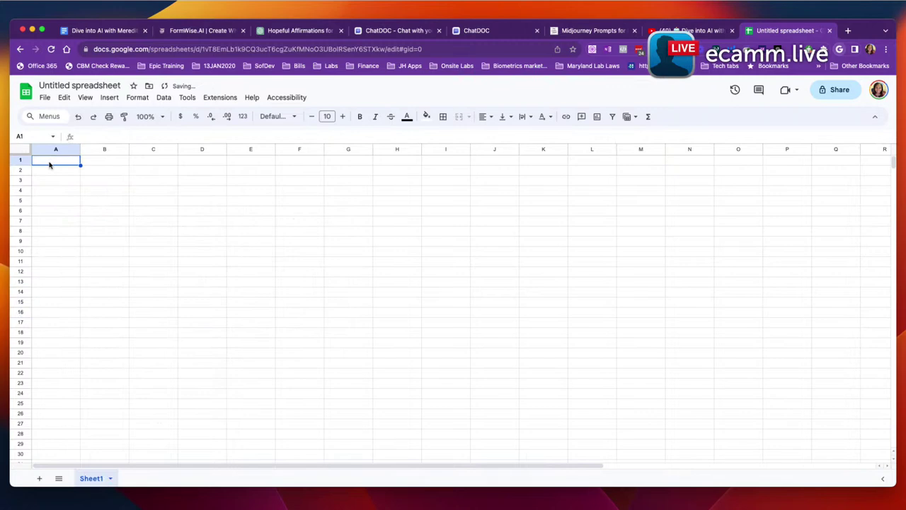
- Try pasting the response into cell A1 as format only and as data validation only
right_click(50, 164)
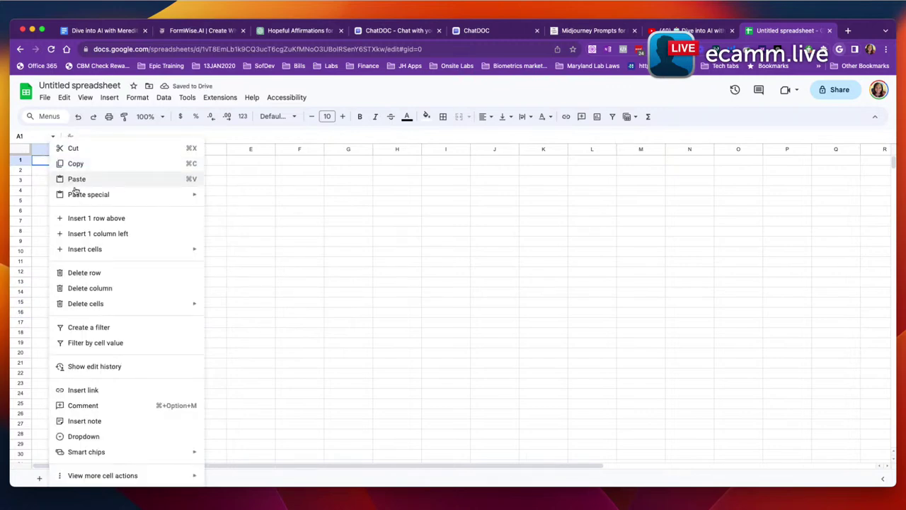
mouse_move(76, 195)
click(238, 214)
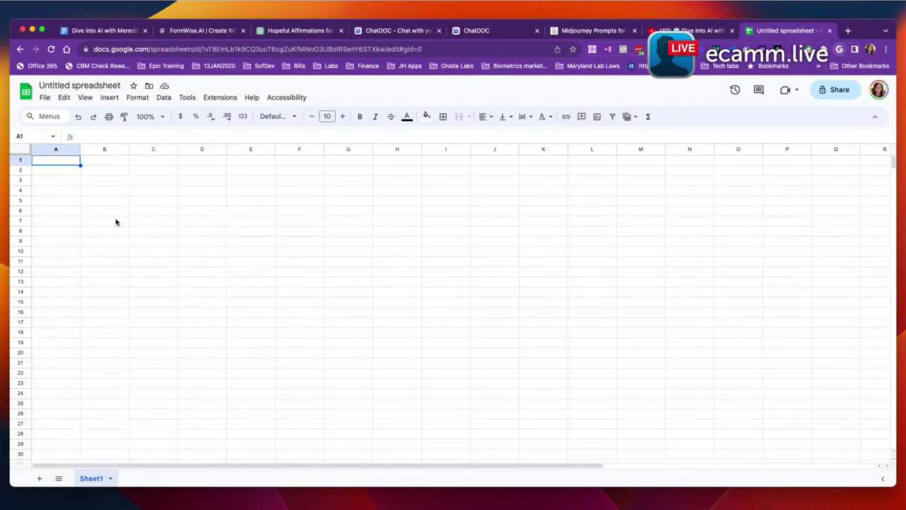
right_click(57, 159)
mouse_move(111, 196)
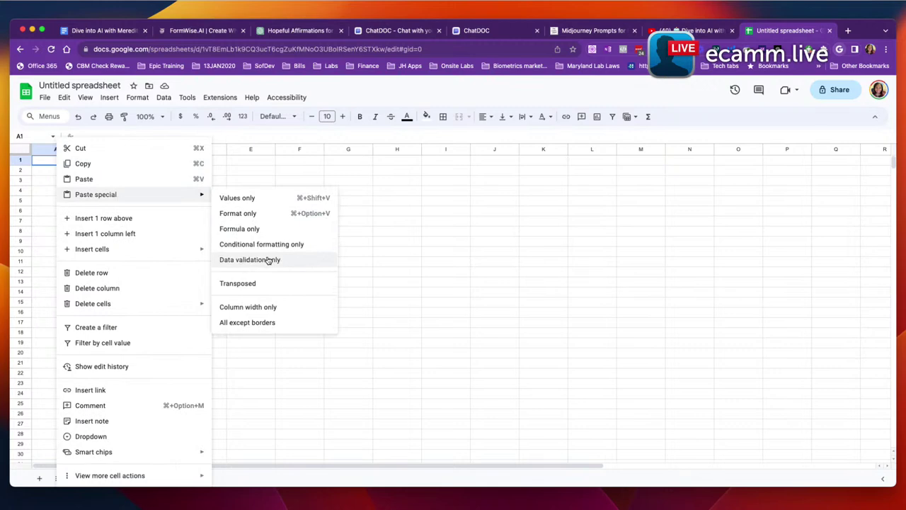
click(269, 260)
click(214, 244)
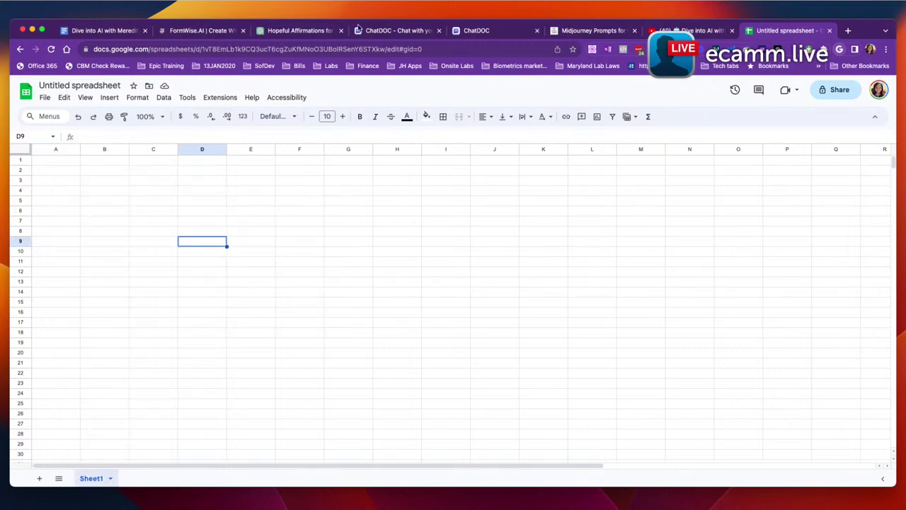
- Copy only the affirmation rows from the ChatGPT table, without header or surrounding text, and paste them into the sheet starting at A1
click(299, 30)
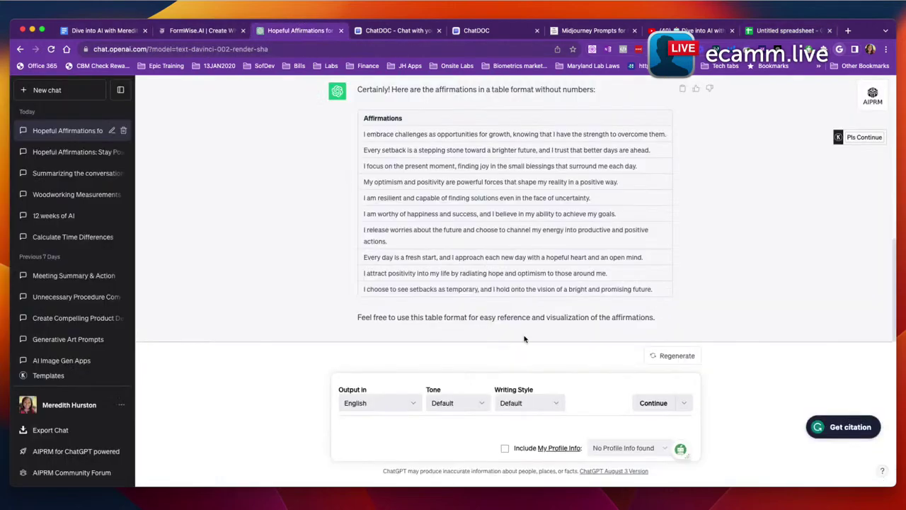
drag(653, 291, 363, 134)
right_click(373, 130)
click(417, 155)
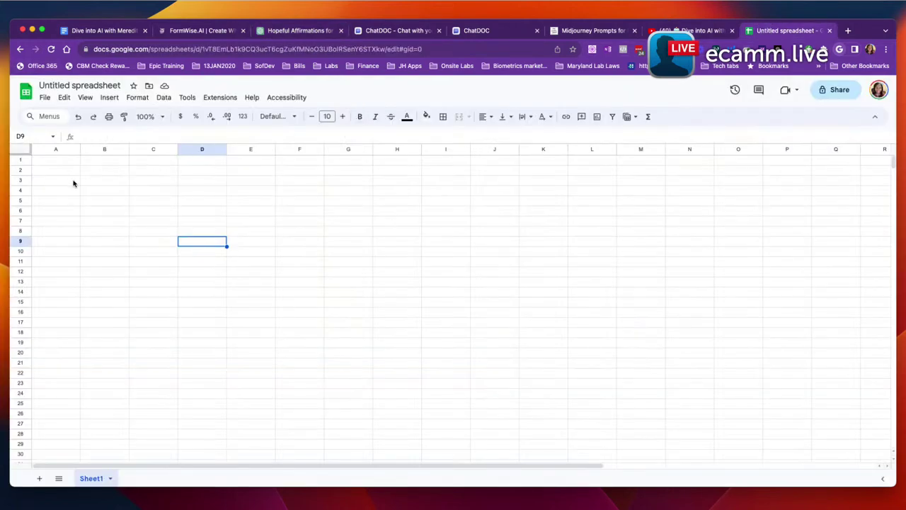
right_click(66, 163)
click(90, 181)
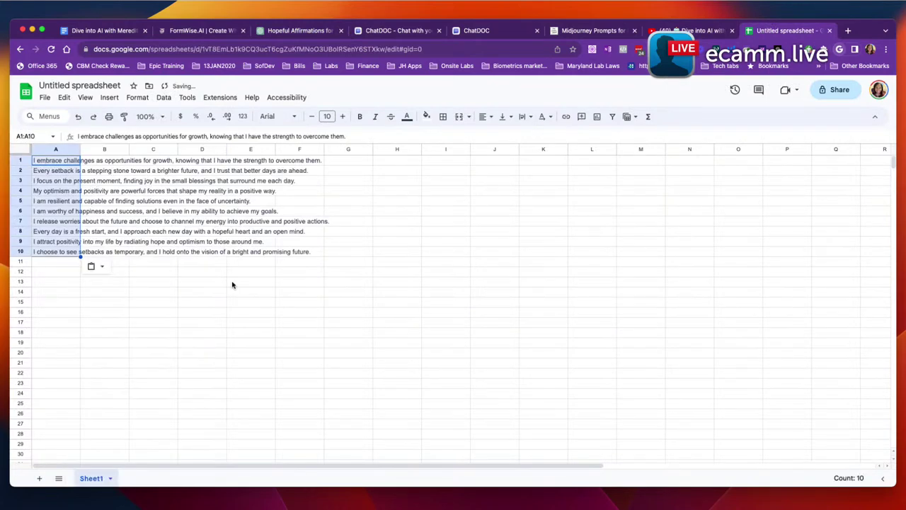
click(255, 295)
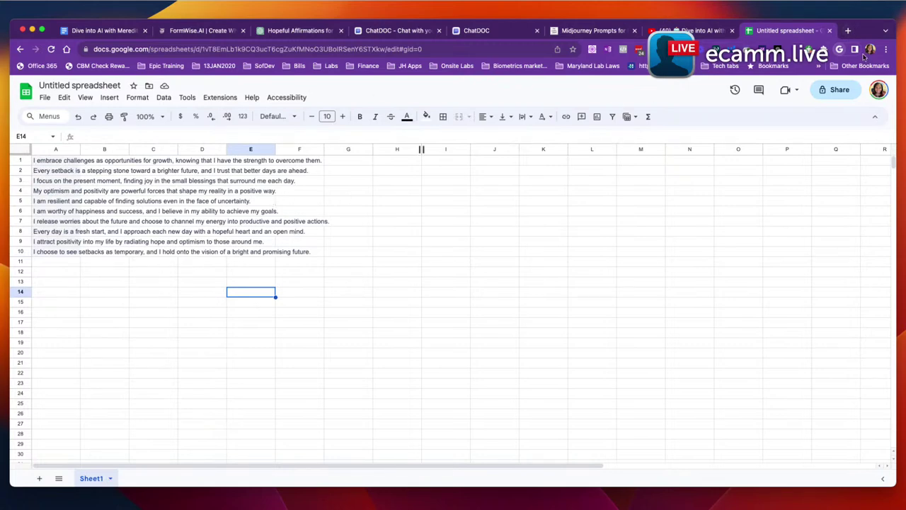
- Switch to Canva by opening canva.com in a new browser tab
click(848, 31)
text(can)
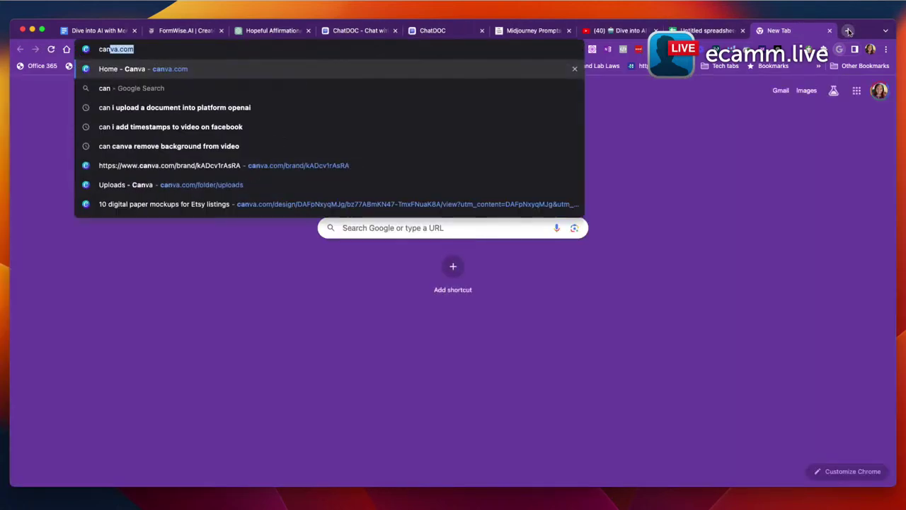
text(va.com)
key(Return)
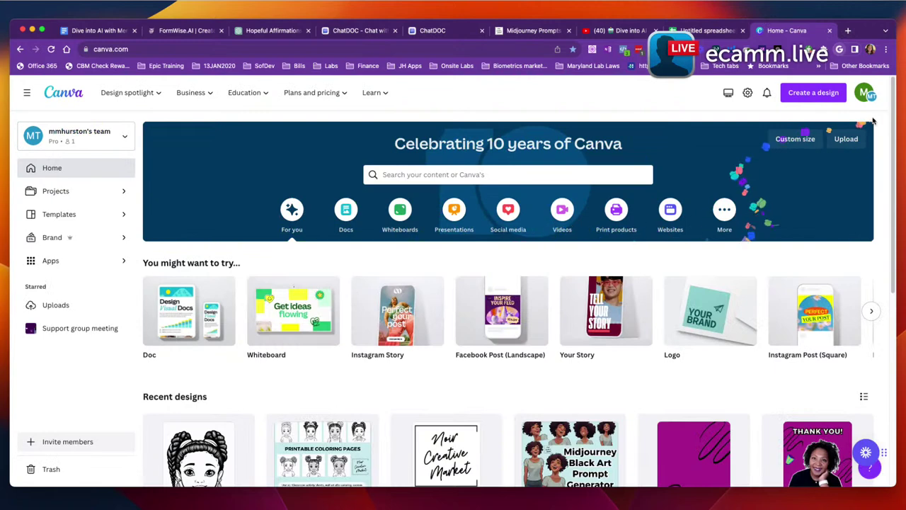
- Search the new-design formats for "insta" and create a blank Instagram Post (Square) design
click(814, 99)
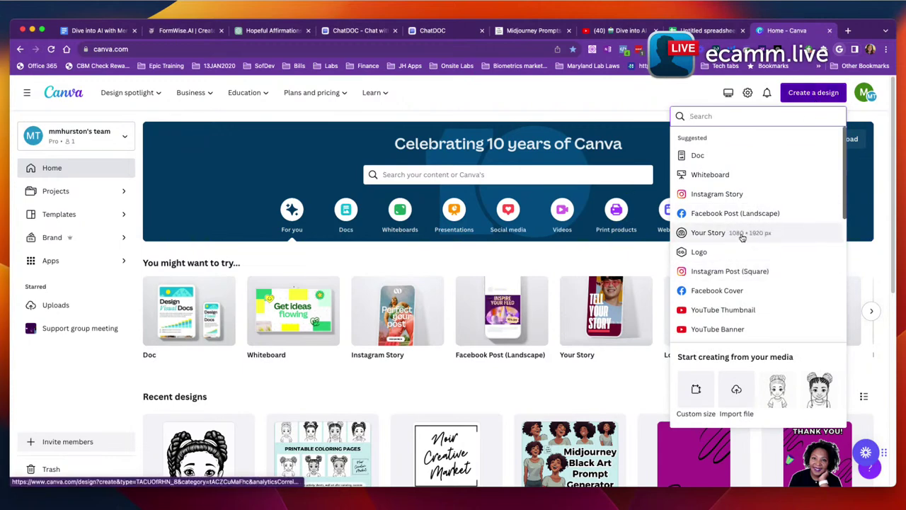
scroll(742, 237, down, 5)
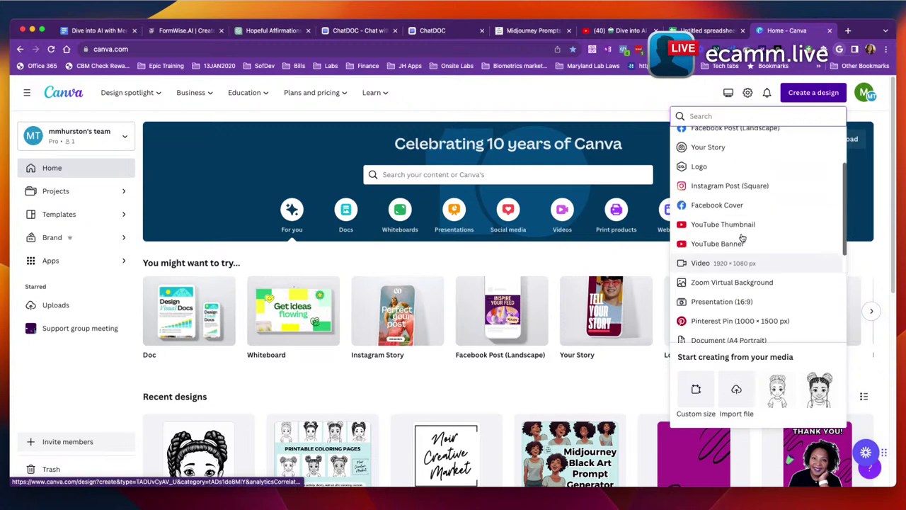
scroll(742, 237, up, 5)
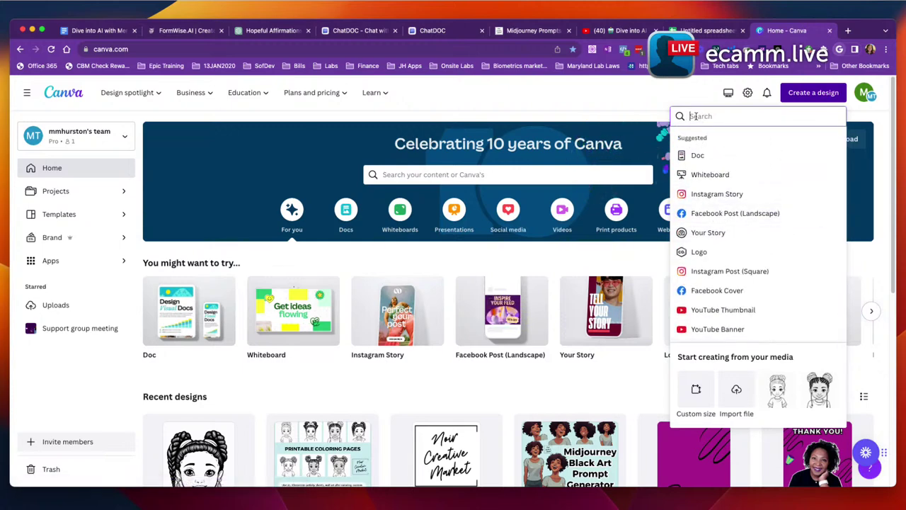
text(insta)
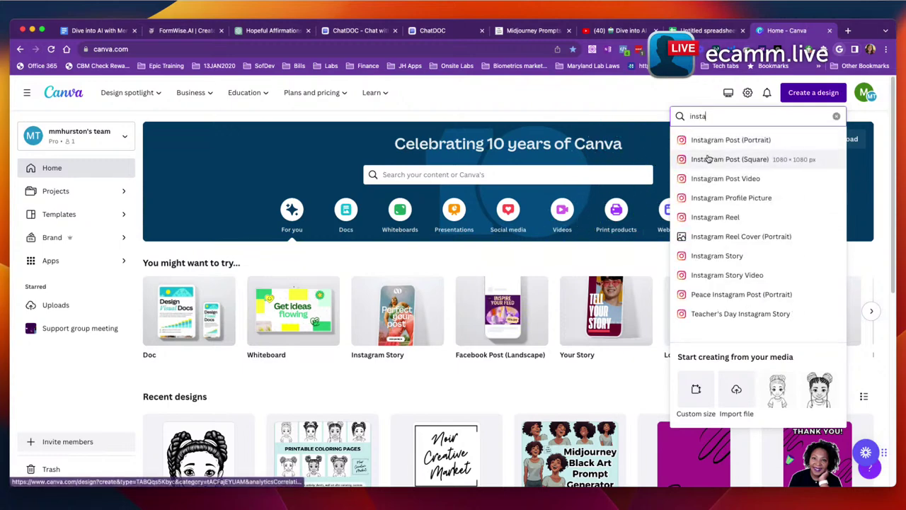
click(709, 159)
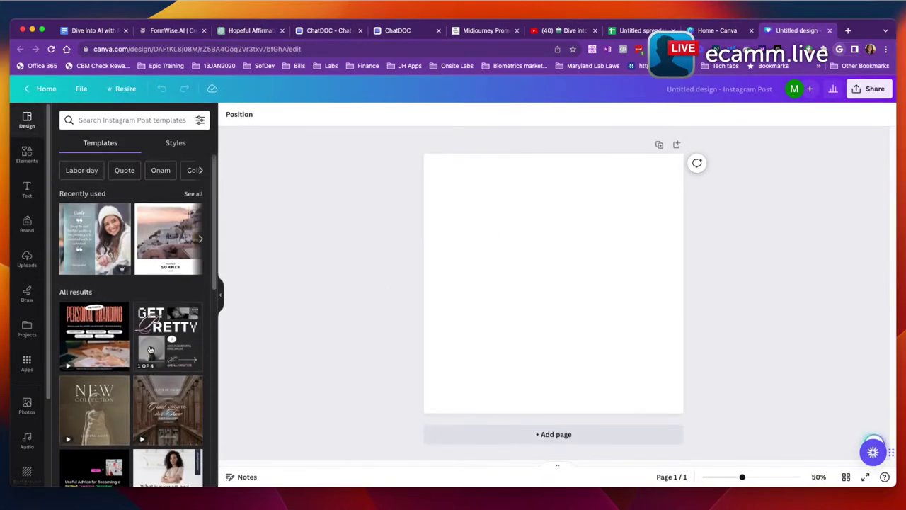
- Search the Instagram Post templates for "quote" and apply the Pink Organic Inspirational Quote template to the blank page
click(118, 121)
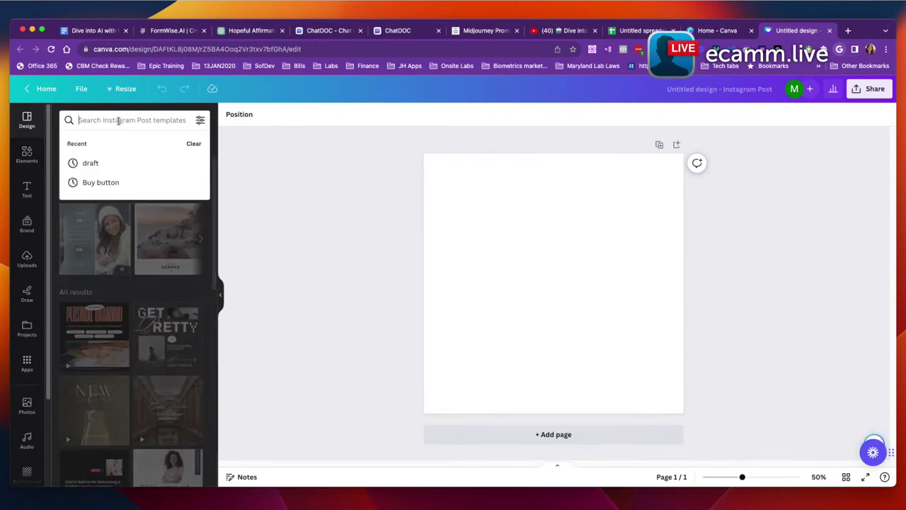
text(quote)
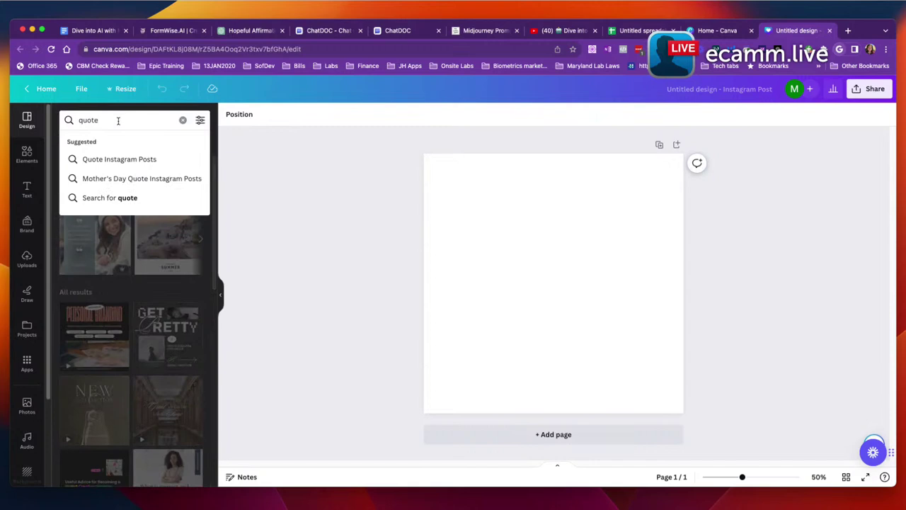
key(Return)
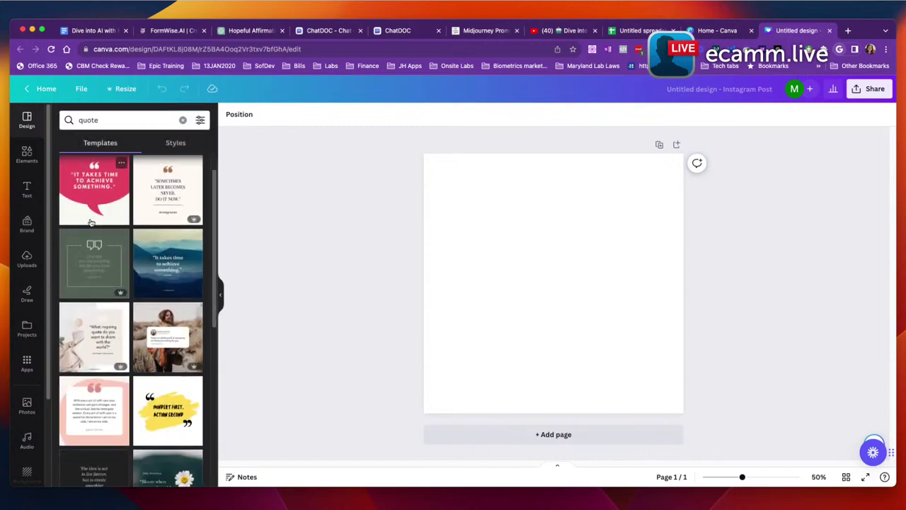
scroll(91, 223, down, 3)
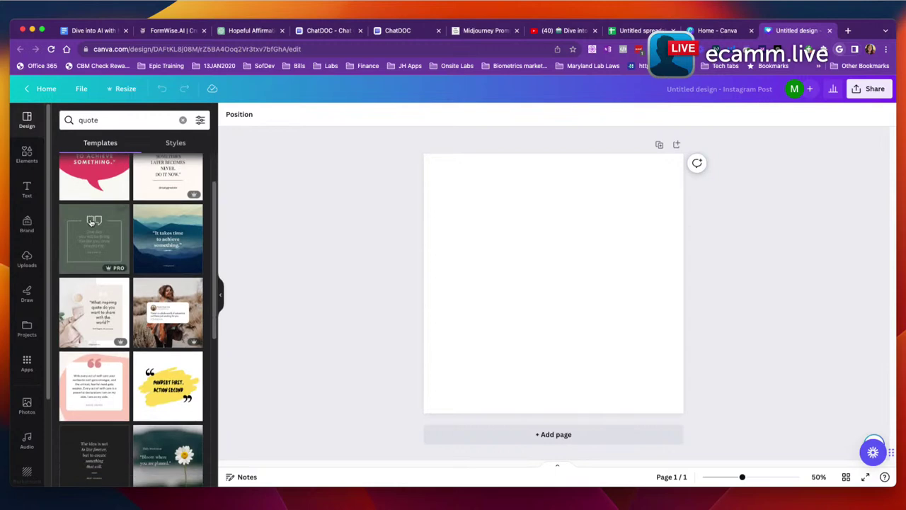
click(87, 364)
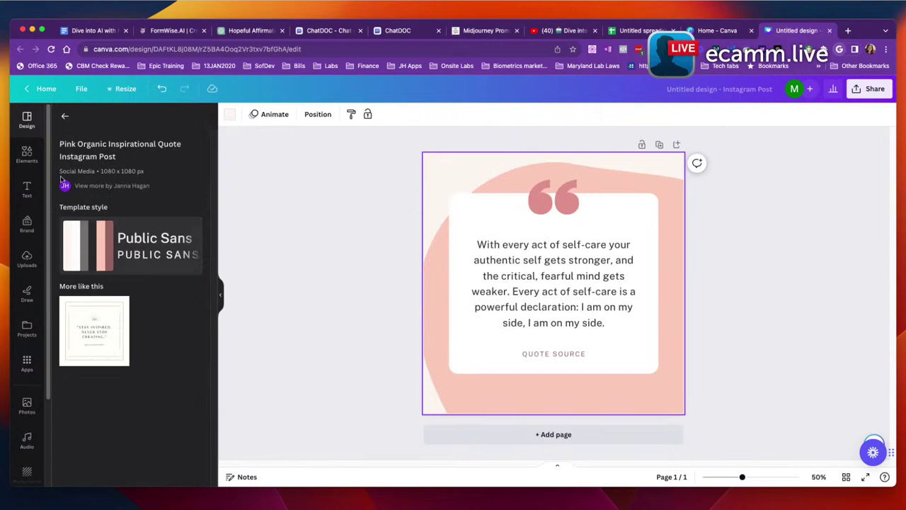
- Open the Bulk create app for the quote design and choose to enter its data manually
click(81, 88)
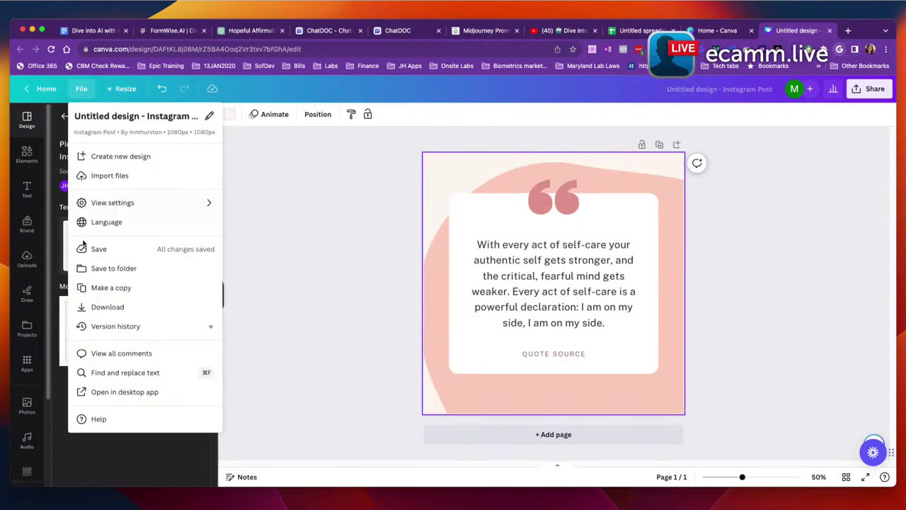
click(144, 464)
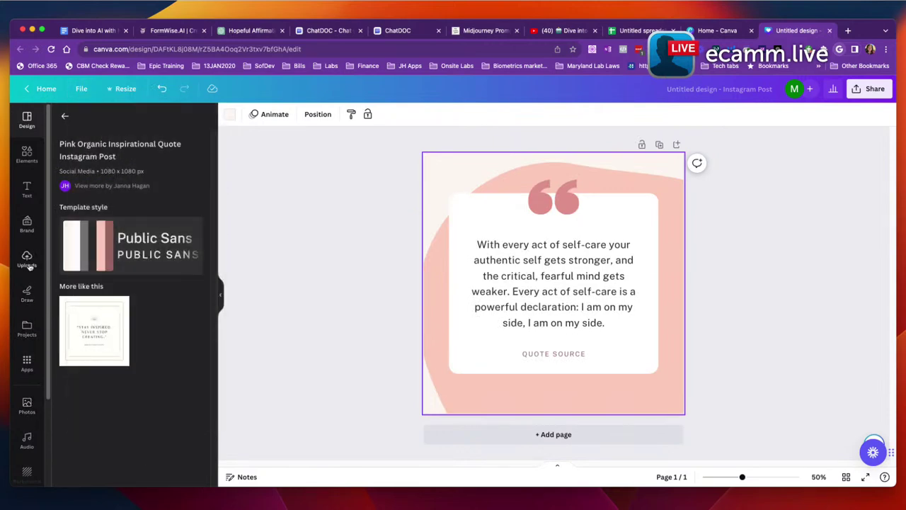
scroll(27, 460, down, 3)
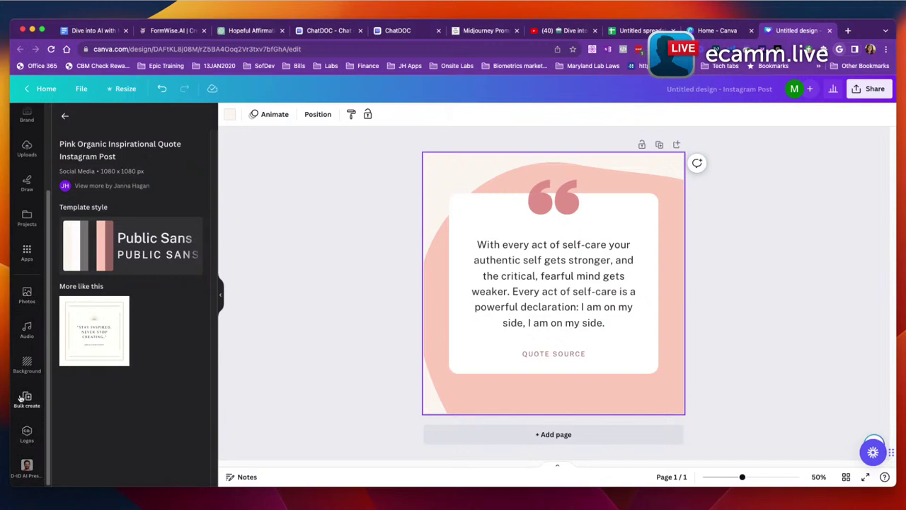
click(25, 257)
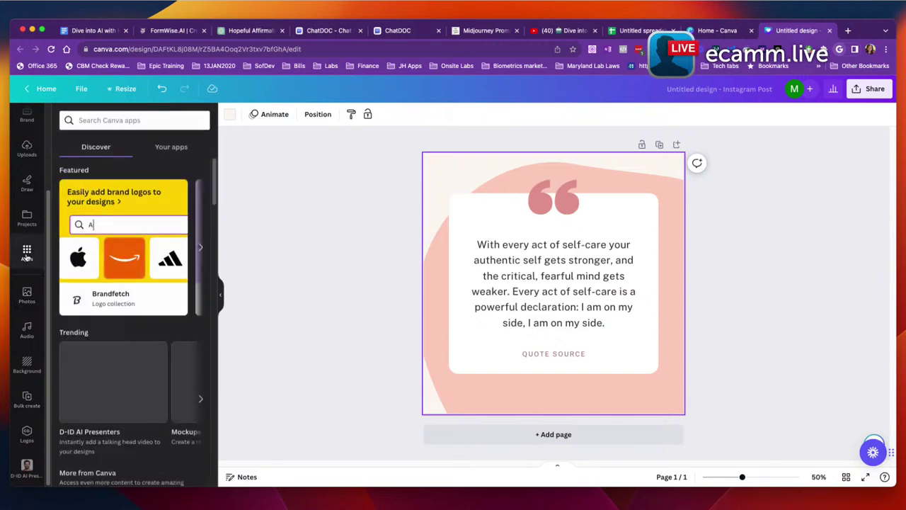
scroll(139, 278, down, 3)
scroll(140, 278, down, 5)
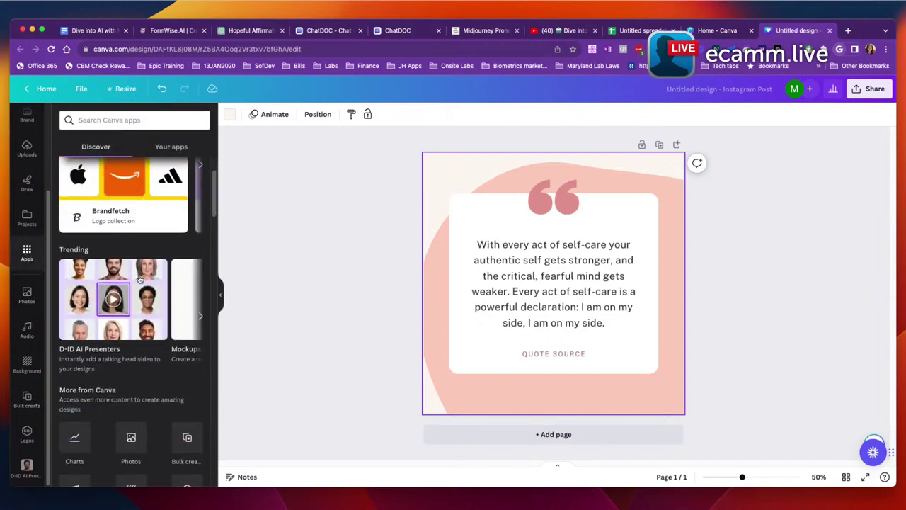
scroll(139, 278, down, 1)
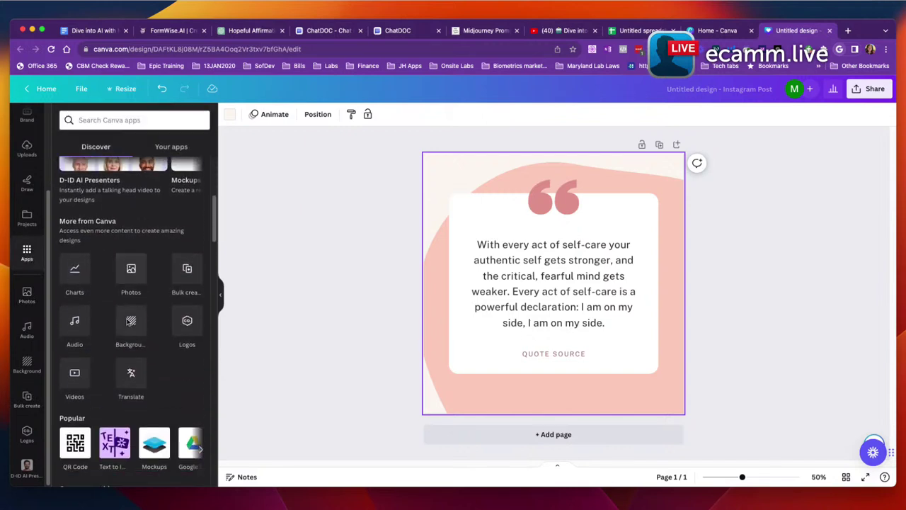
click(187, 276)
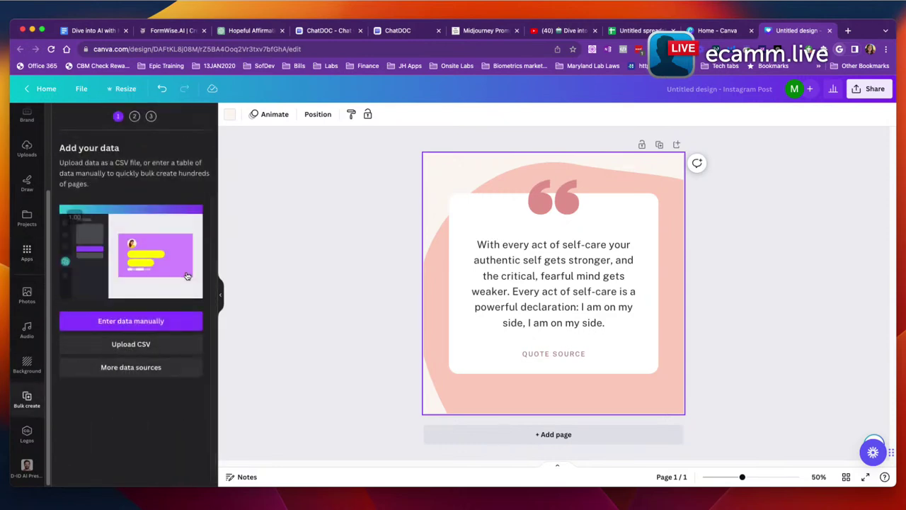
click(142, 323)
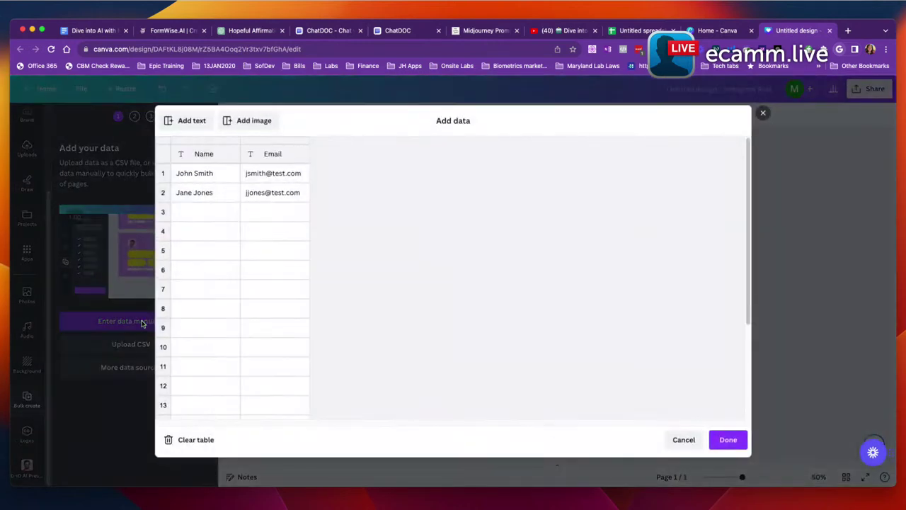
- Switch to the Google Sheets spreadsheet, insert a row above the first affirmation, and enter the header "Affirmations" in A1
click(639, 30)
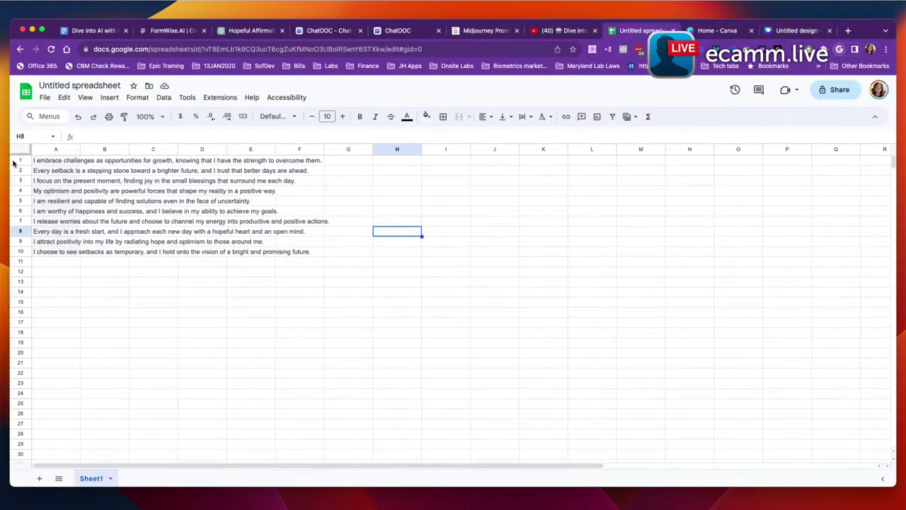
click(17, 160)
right_click(17, 160)
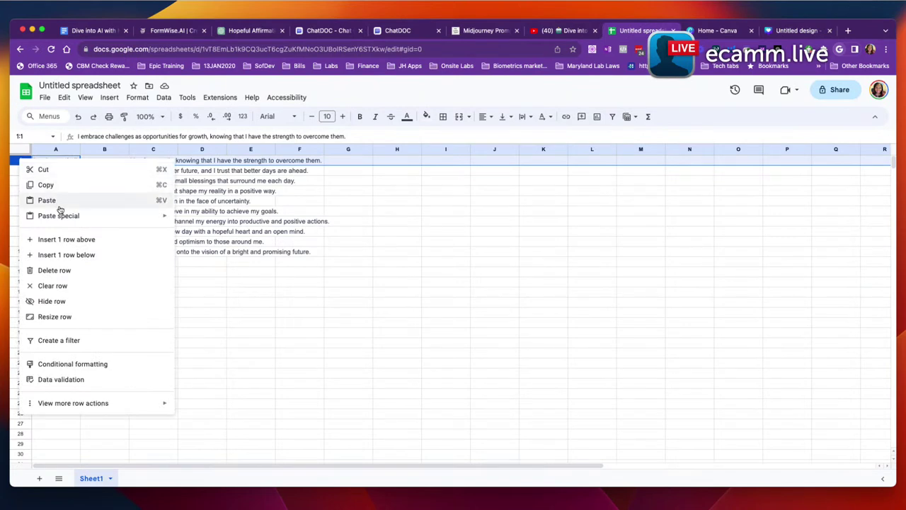
click(63, 239)
drag(186, 323, 195, 331)
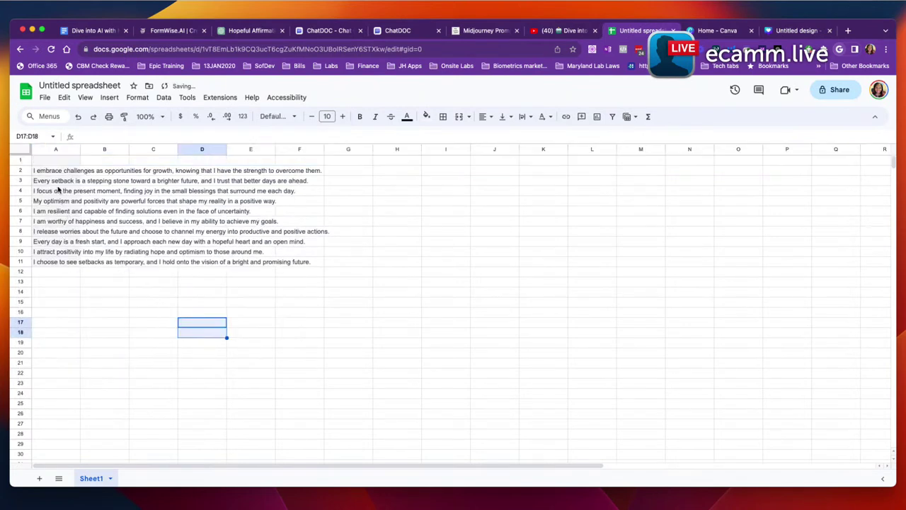
click(58, 160)
text(A)
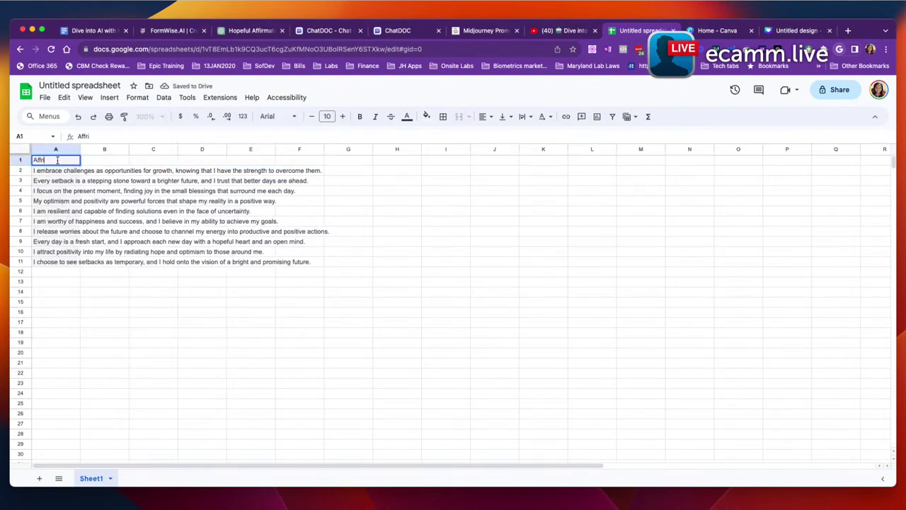
text(ffirmations)
click(134, 356)
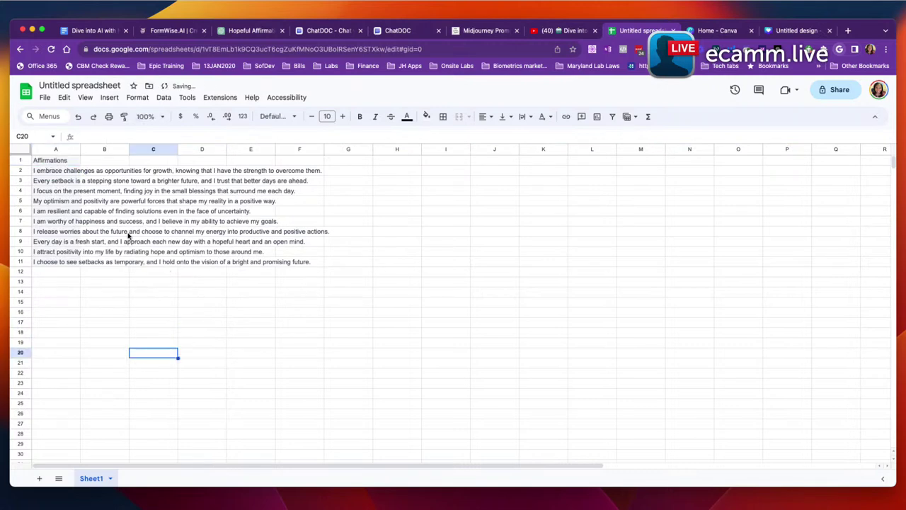
- Copy the affirmation column A1:A11 including its header, and return to the Canva design's data table
drag(52, 163, 47, 255)
right_click(42, 263)
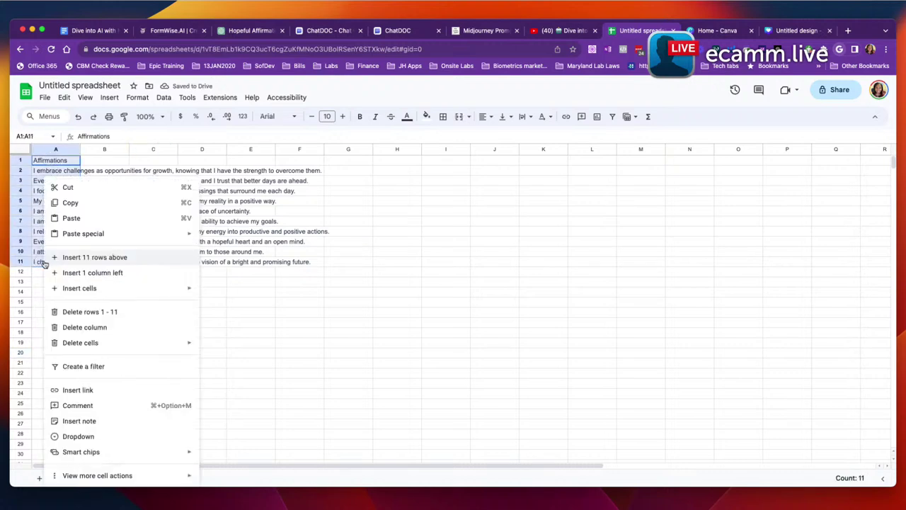
click(70, 202)
click(795, 36)
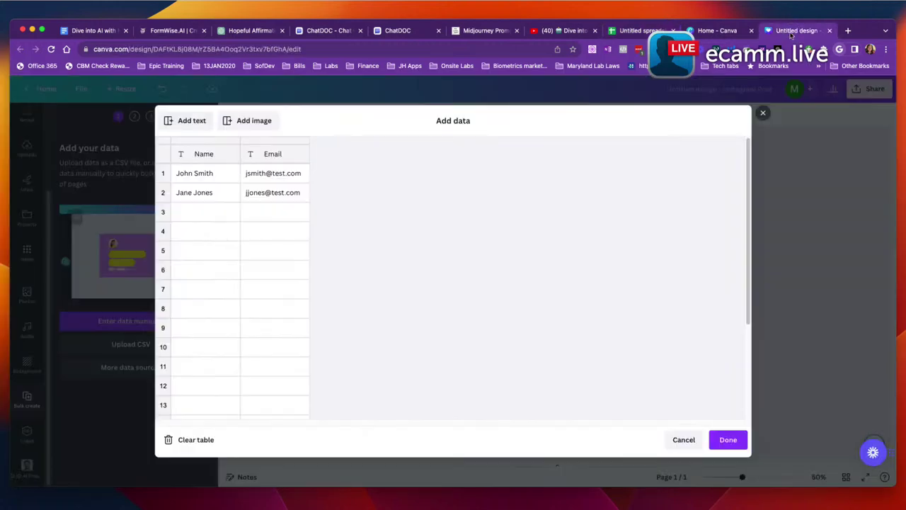
- Clear the sample names and emails from the data table and paste the copied affirmations starting in the first row
click(272, 161)
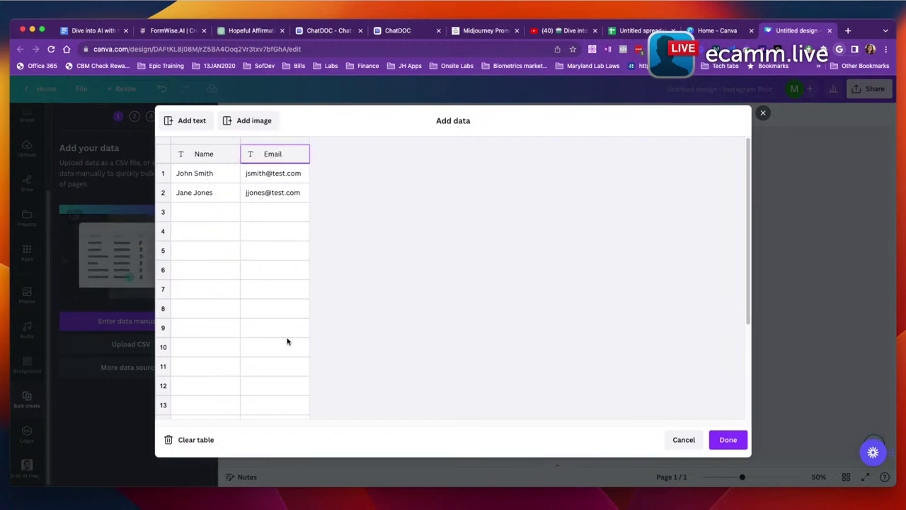
click(288, 155)
click(262, 173)
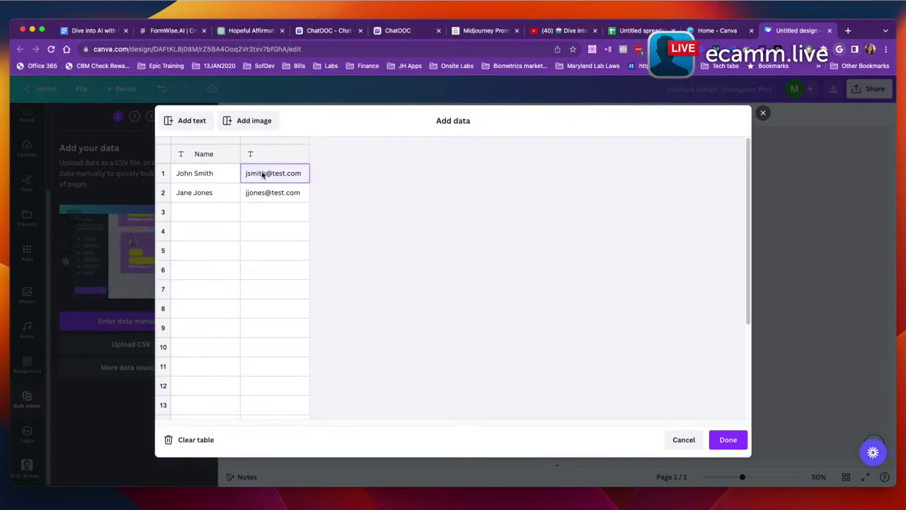
click(202, 438)
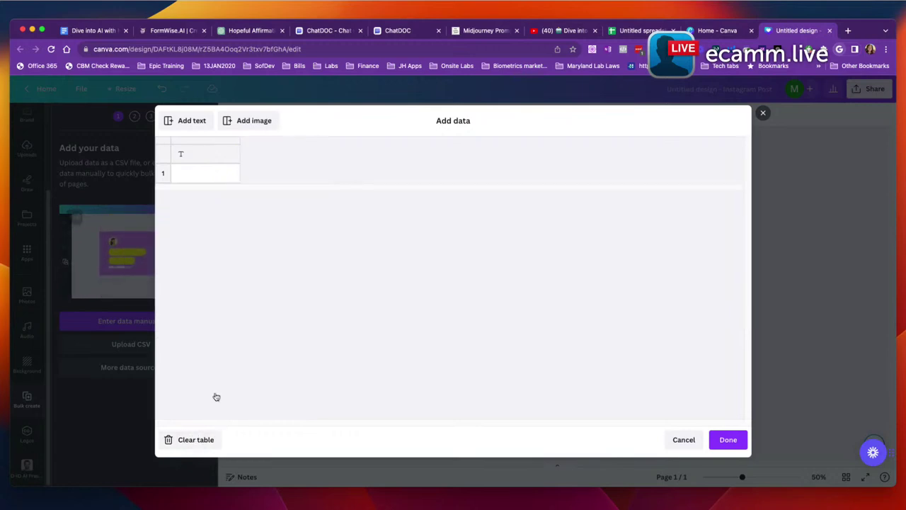
click(183, 176)
right_click(183, 177)
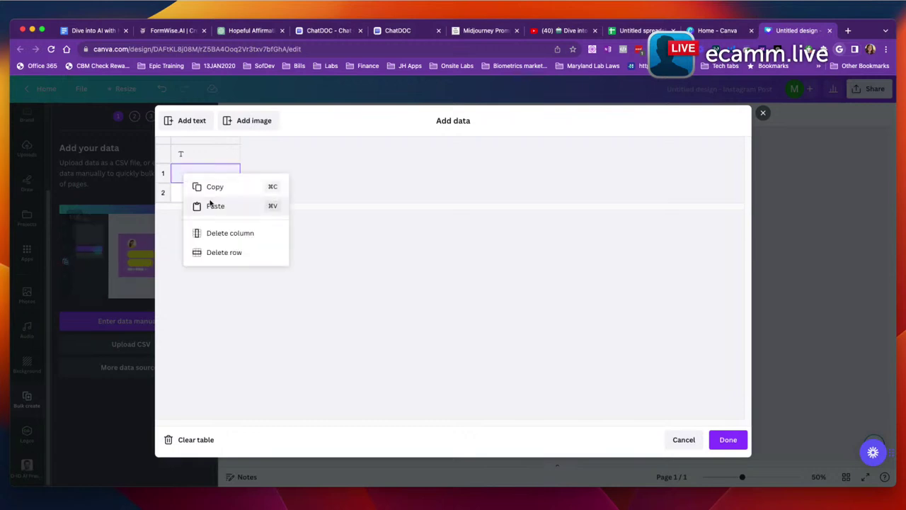
click(198, 205)
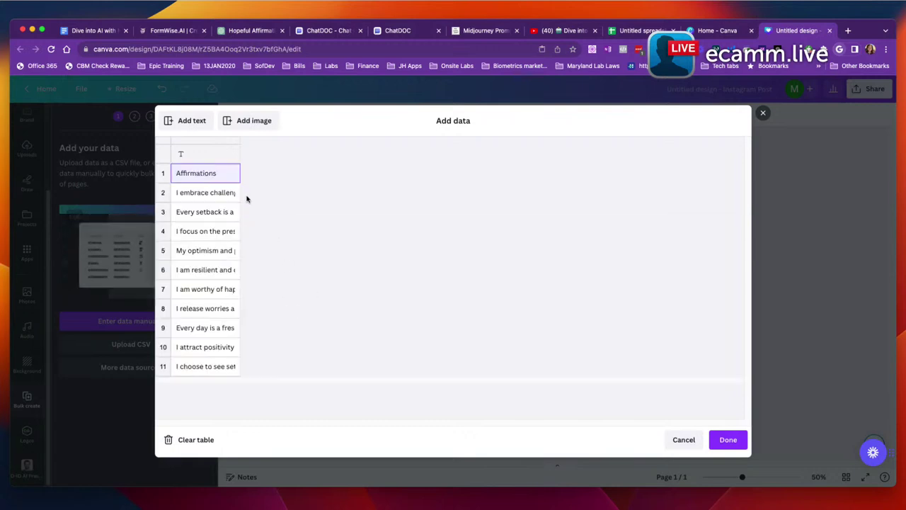
- Name the data table's text column "Affirmations"
click(198, 175)
click(210, 154)
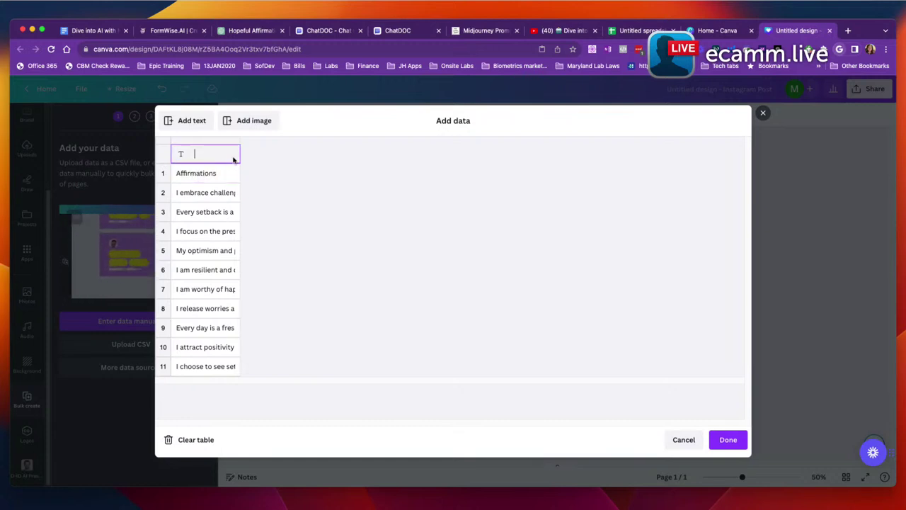
text(Affr)
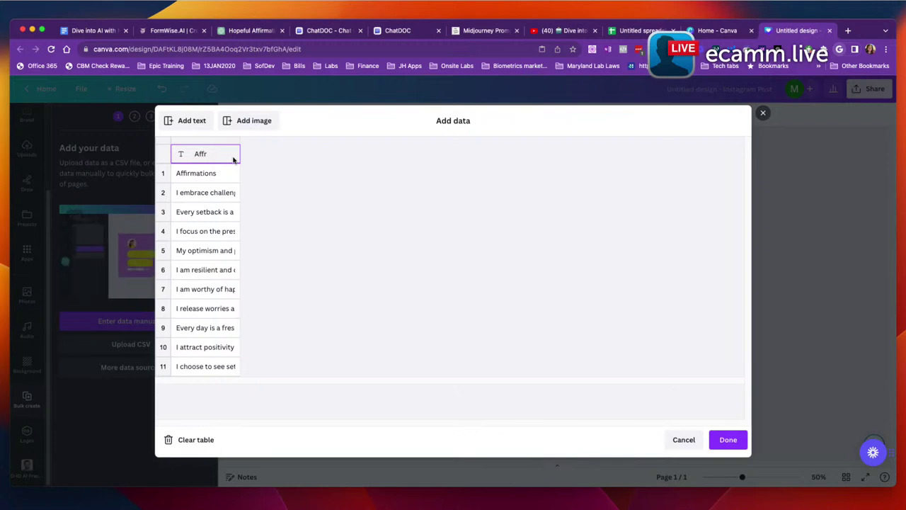
key(BackSpace)
text(irmati)
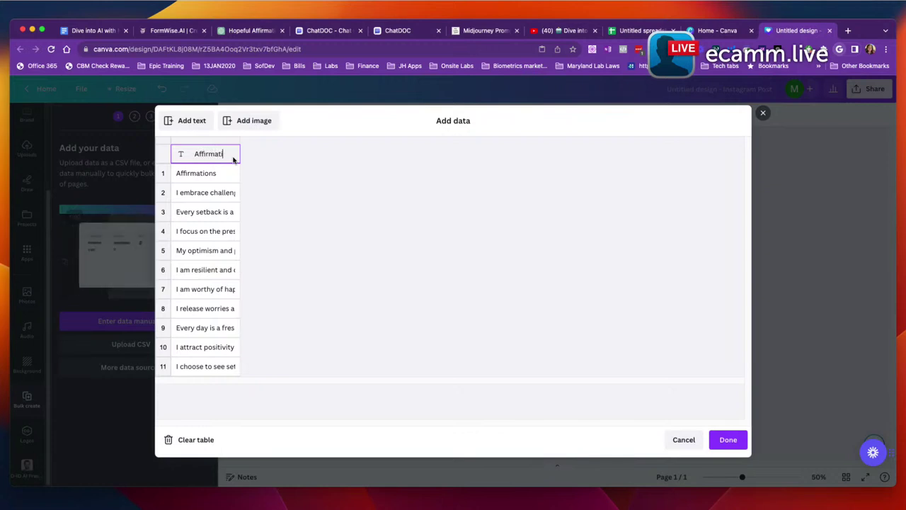
text(ons)
- Delete the first row containing the duplicate "Affirmations" header and finish the data entry
click(214, 176)
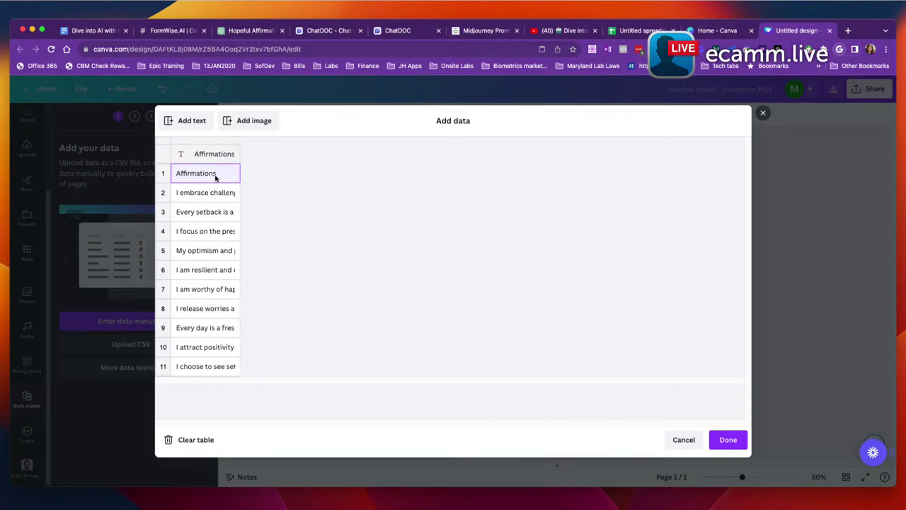
right_click(169, 179)
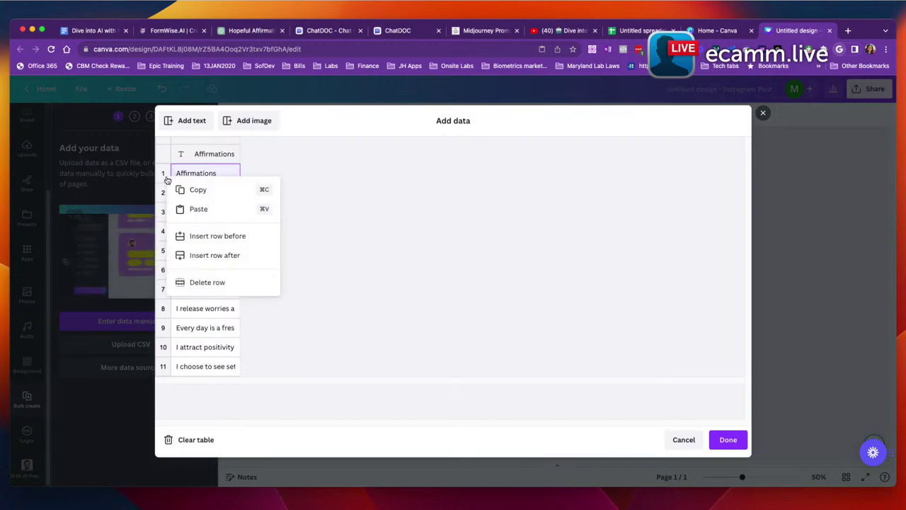
click(213, 282)
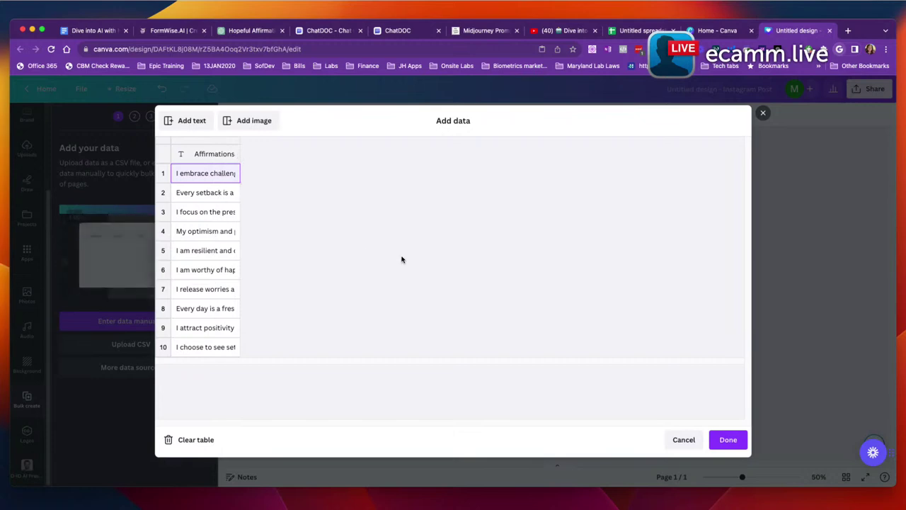
click(727, 440)
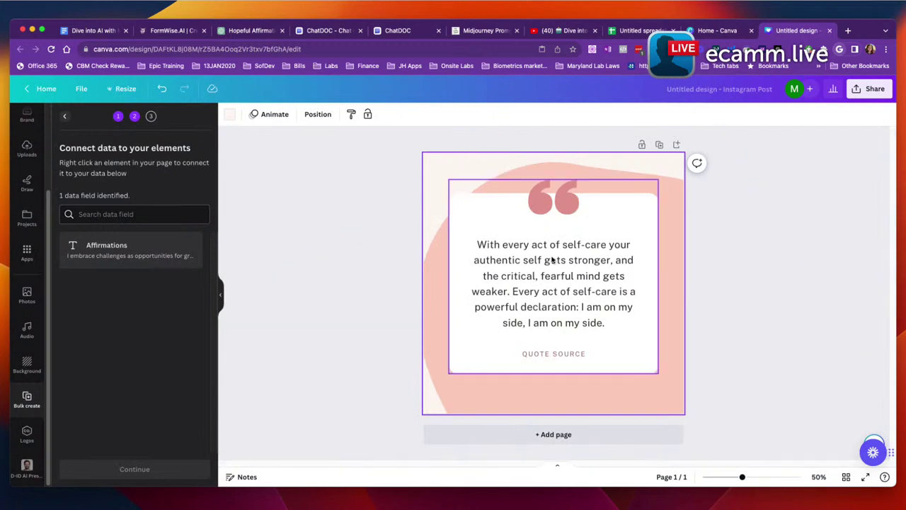
- Try to connect the highlighted quote text to the Affirmations data field
click(520, 283)
click(520, 282)
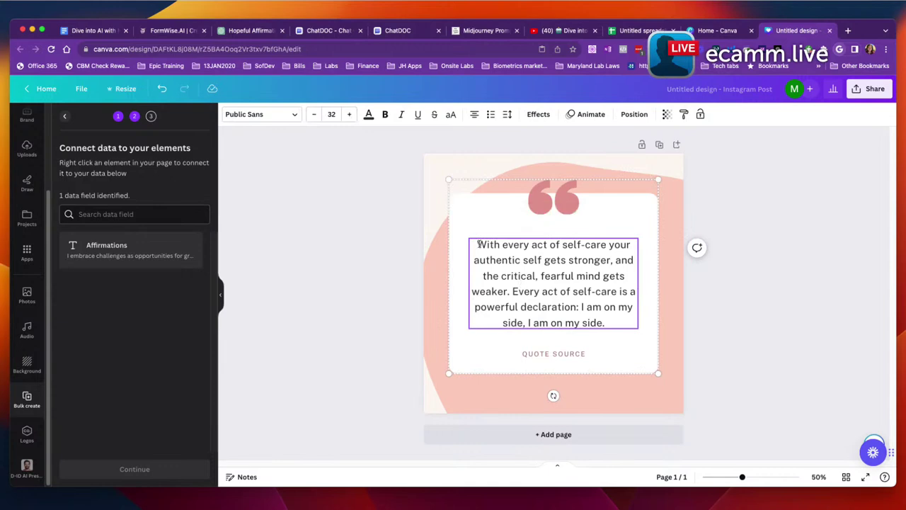
drag(478, 244, 620, 312)
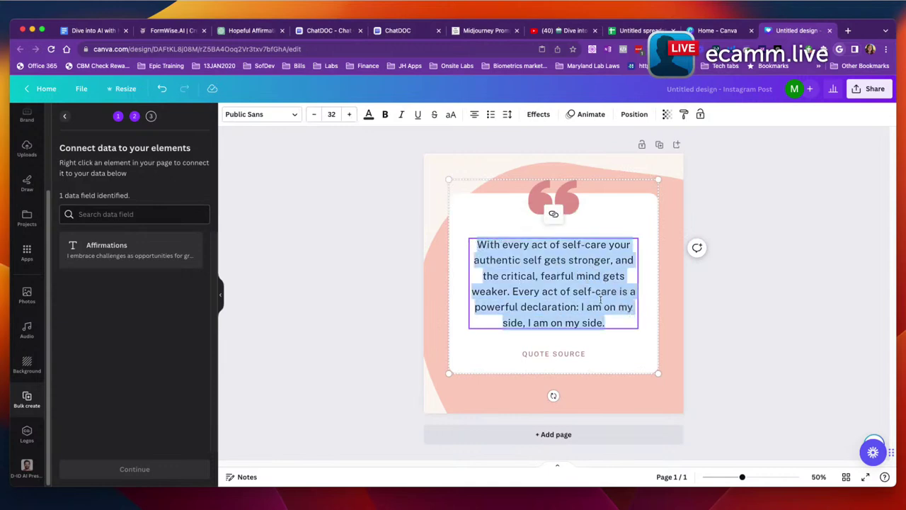
right_click(601, 299)
click(559, 268)
click(601, 291)
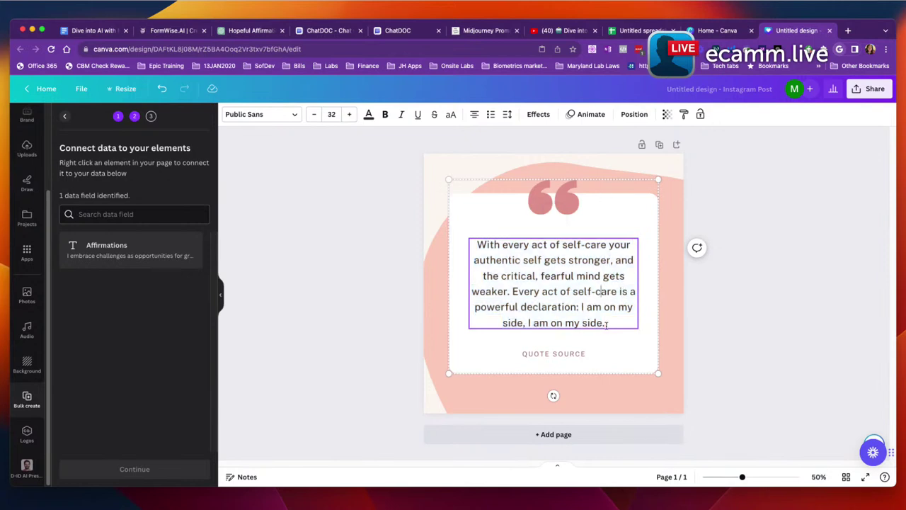
drag(606, 324, 473, 243)
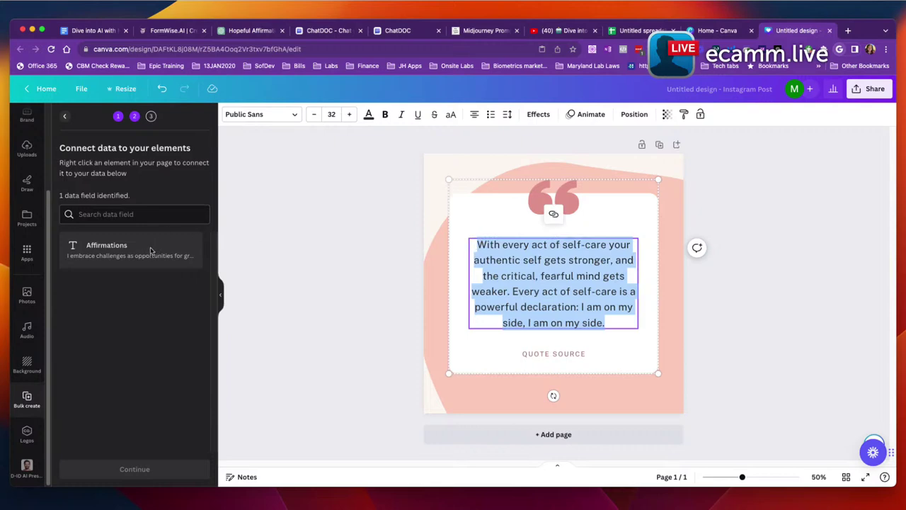
right_click(545, 283)
key(Escape)
click(548, 220)
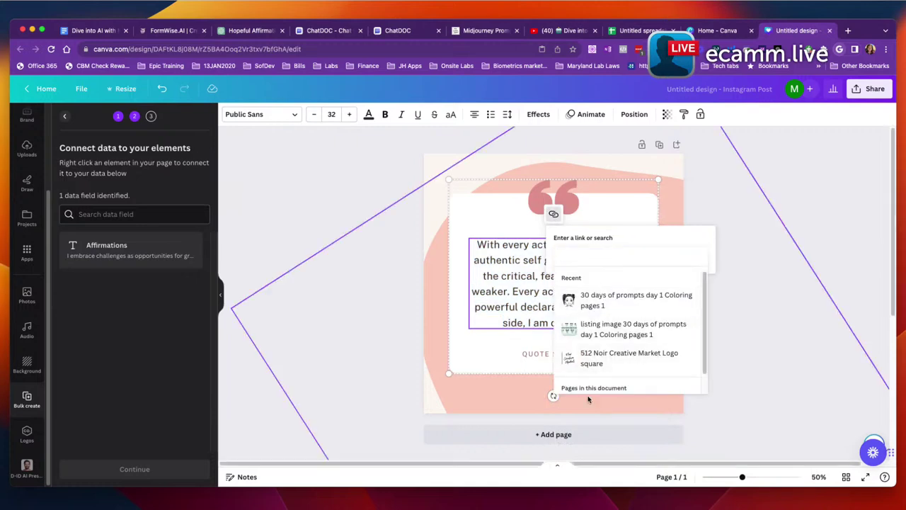
click(610, 276)
key(Escape)
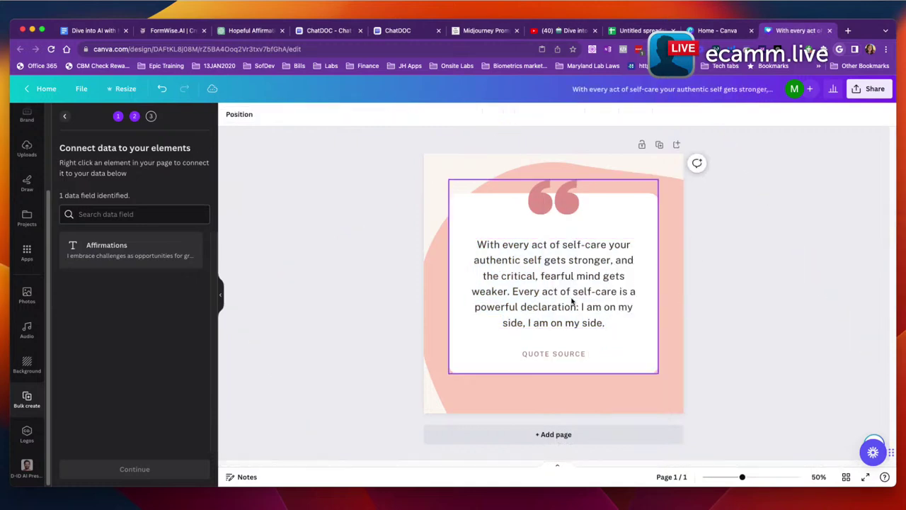
- Try to connect the grouped quote text to the Affirmations data through its context and link options
click(561, 302)
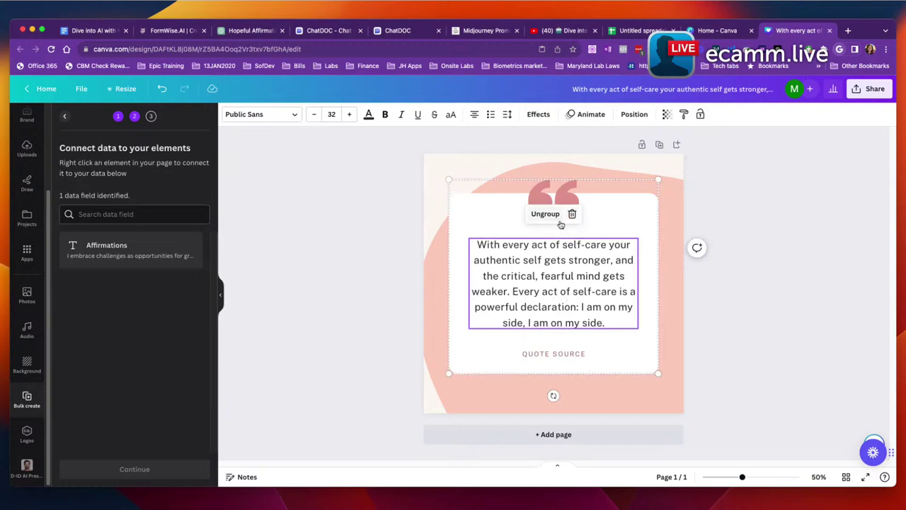
click(577, 291)
click(577, 291)
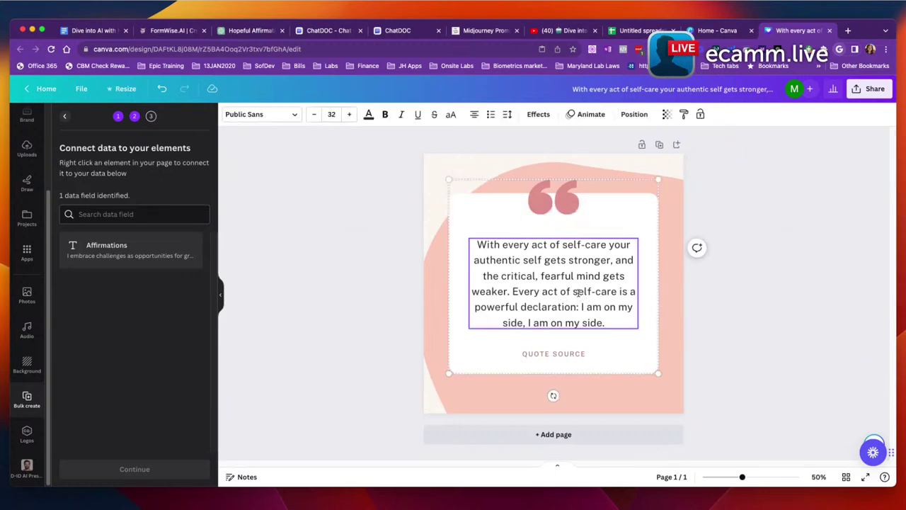
right_click(577, 291)
click(577, 291)
click(553, 216)
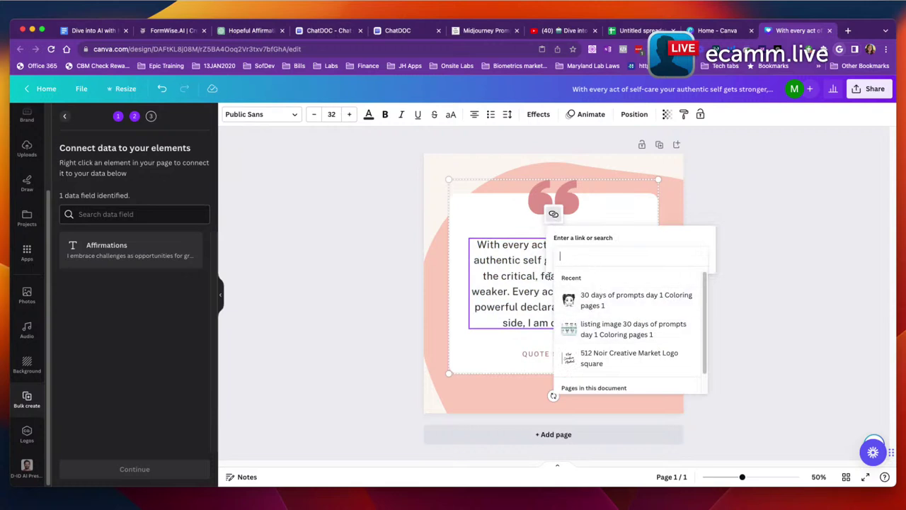
click(523, 286)
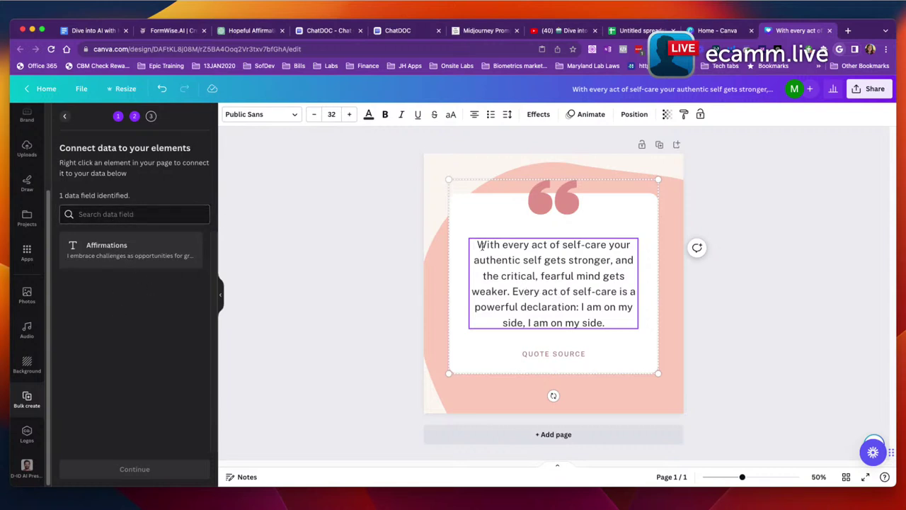
drag(477, 244, 603, 323)
- Delete the existing quote text from the white card, keeping the quote source line
click(607, 366)
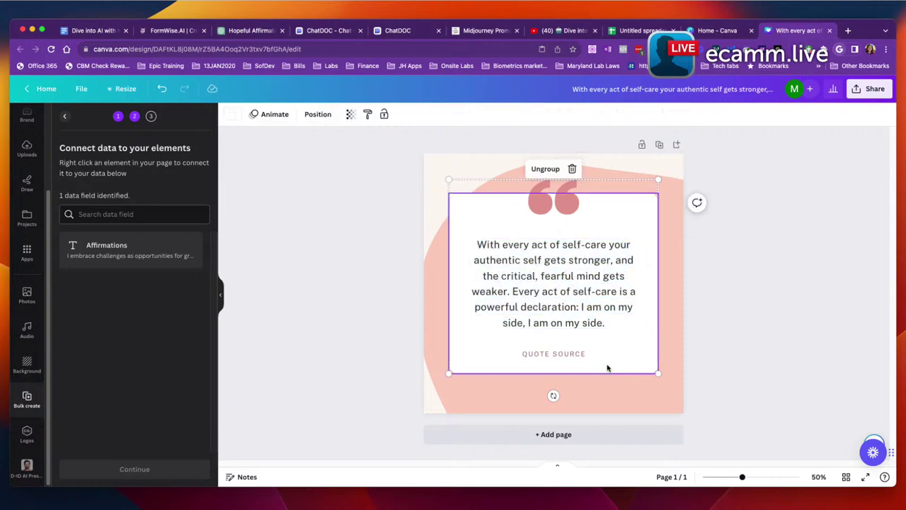
click(575, 245)
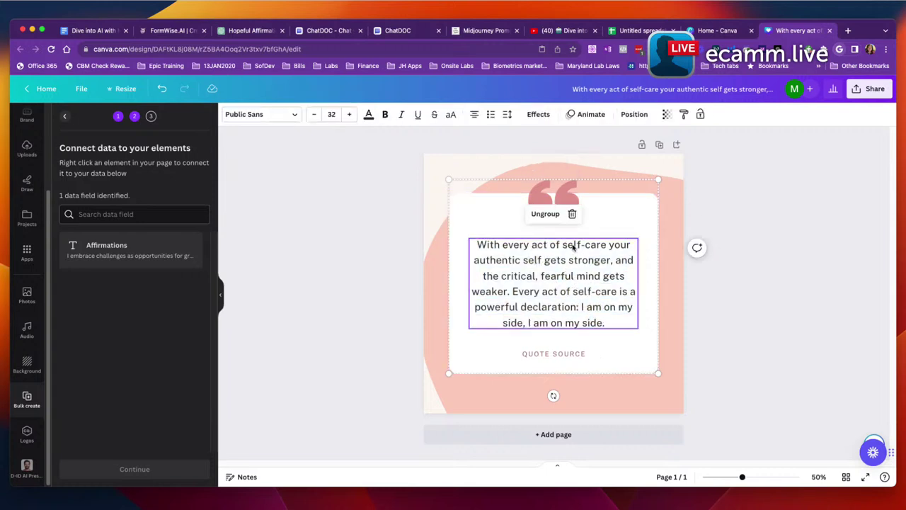
click(572, 214)
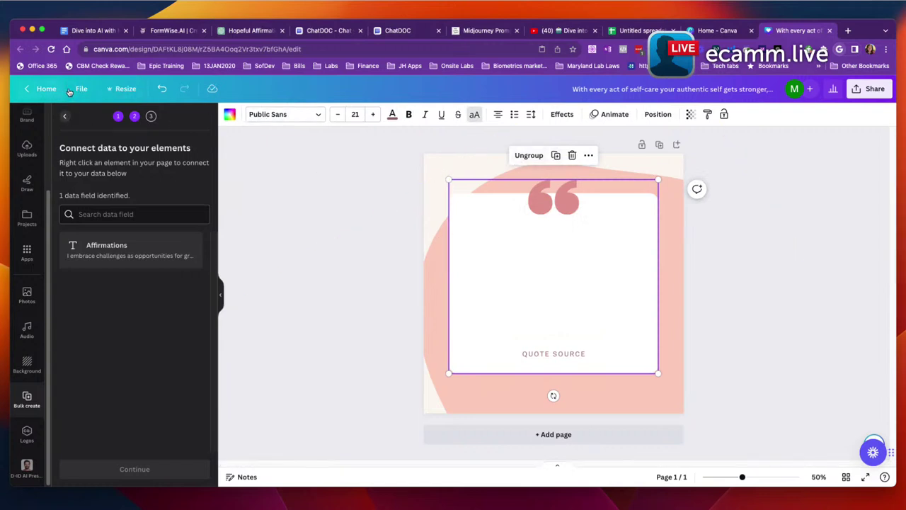
- Add a new text box, place it mid-card above the quote source, and enlarge its text to size 31.8
scroll(29, 212, up, 3)
click(27, 155)
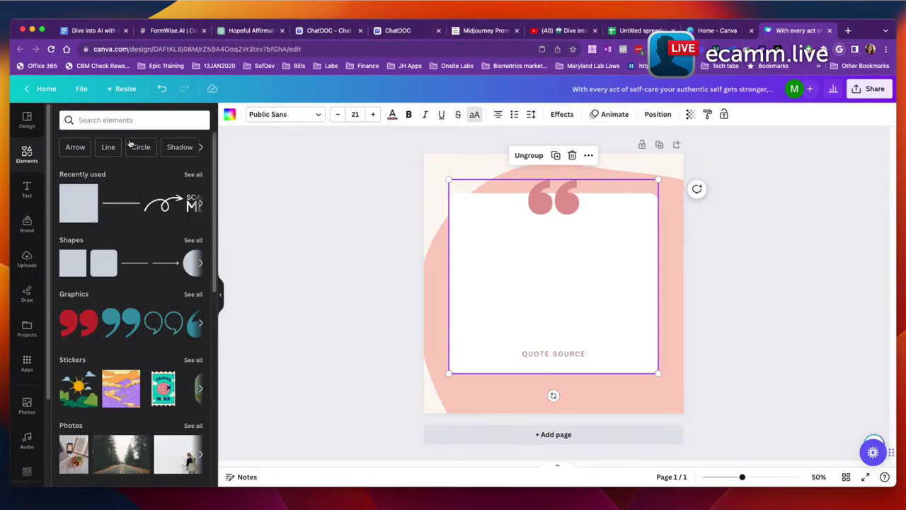
click(28, 185)
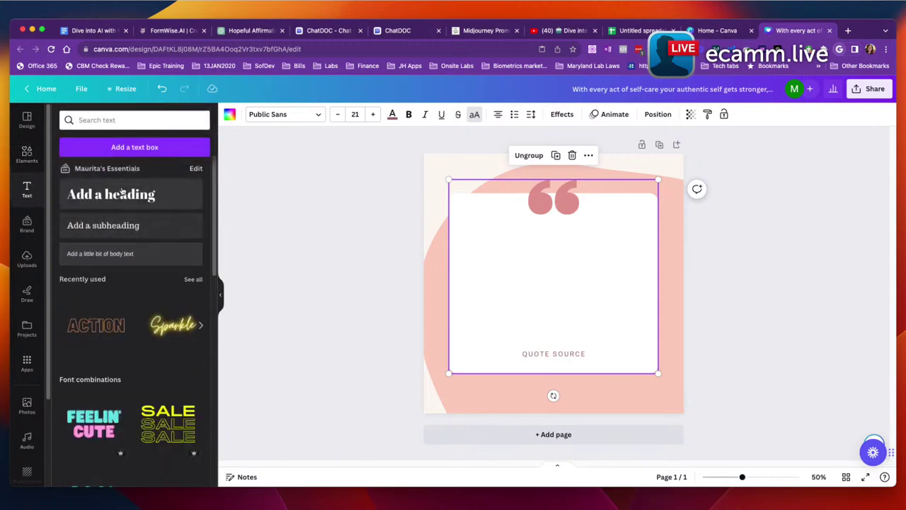
click(141, 149)
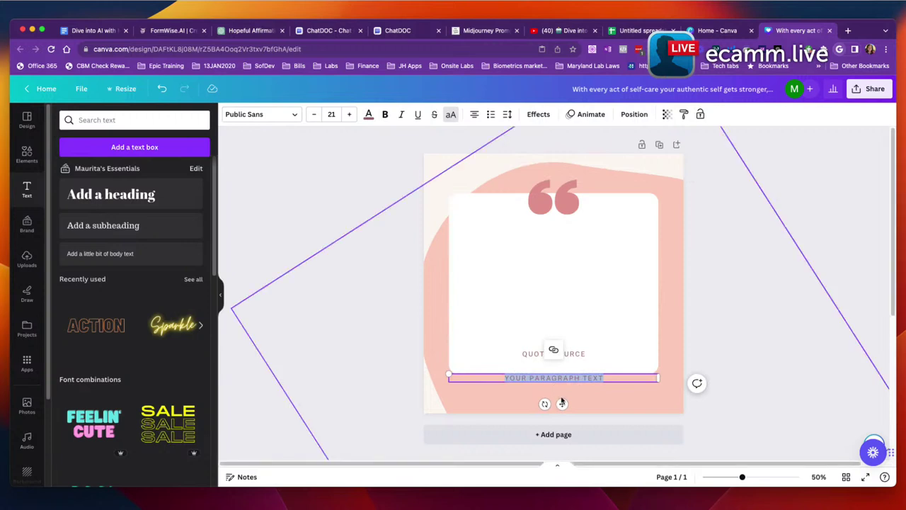
drag(560, 404, 558, 289)
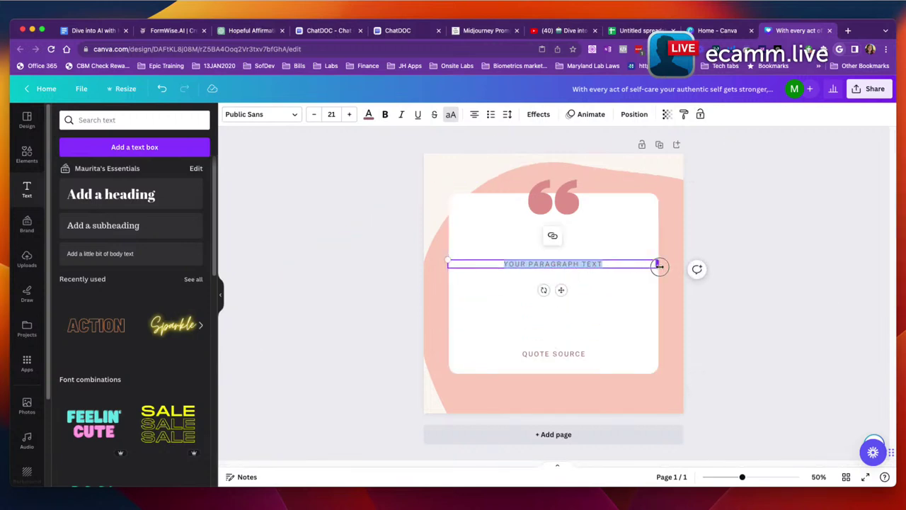
drag(659, 265, 628, 327)
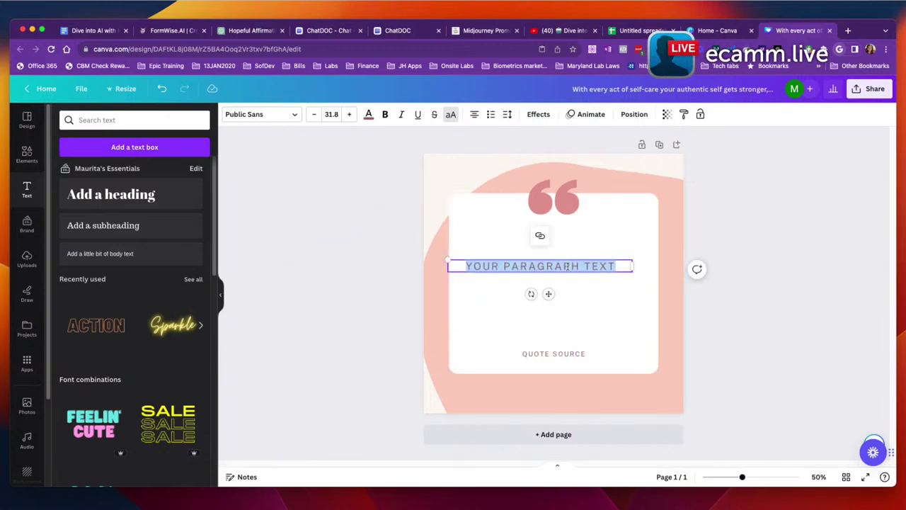
- Try to find a data connection option for the new placeholder text box
click(540, 237)
click(512, 275)
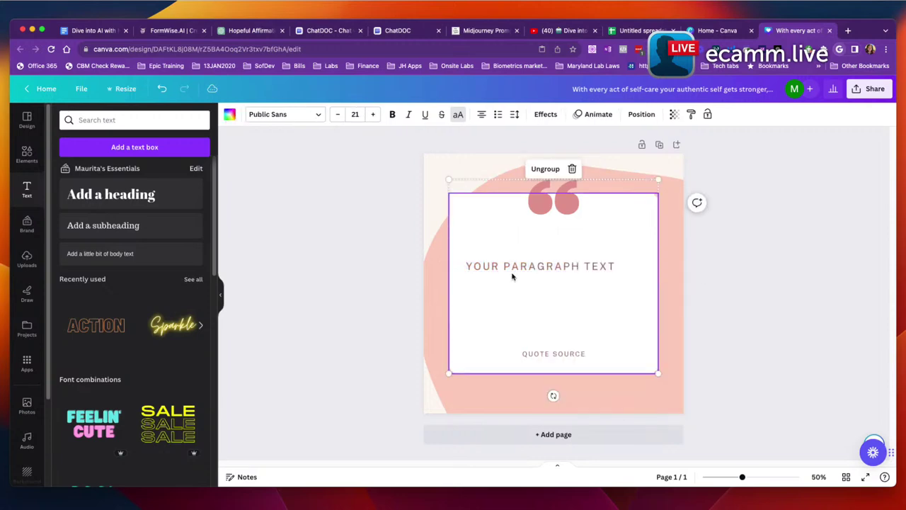
right_click(529, 270)
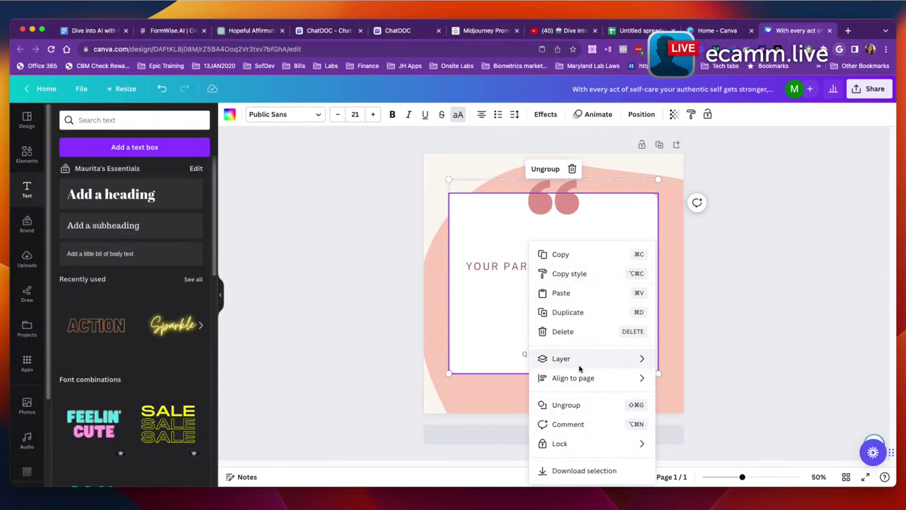
mouse_move(565, 380)
click(500, 292)
click(518, 272)
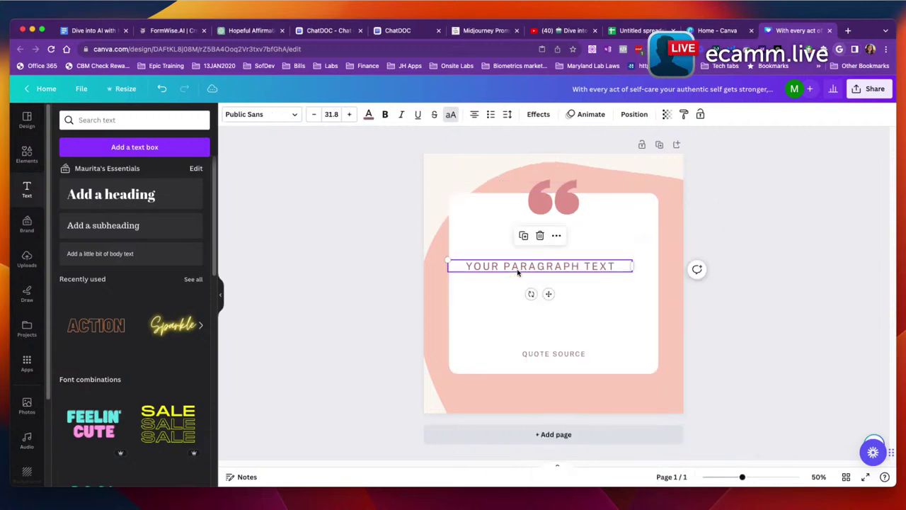
click(518, 272)
right_click(518, 271)
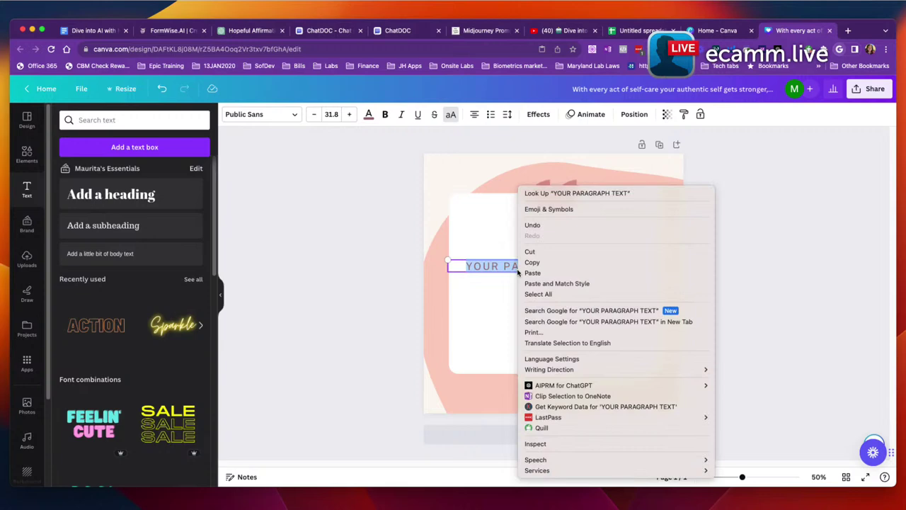
click(524, 263)
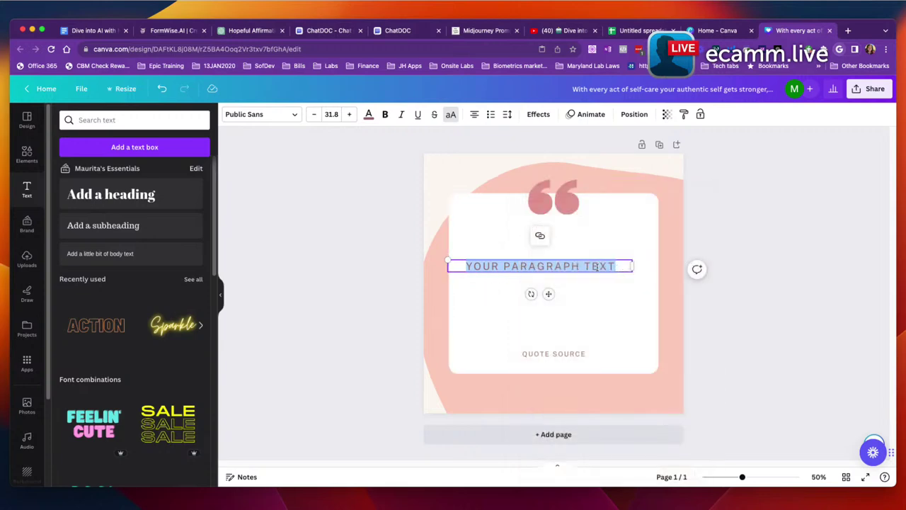
click(540, 236)
click(498, 285)
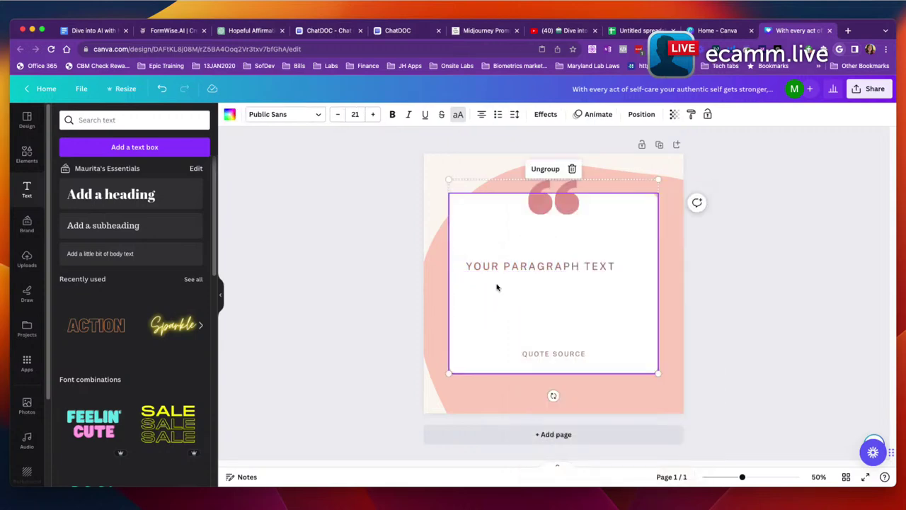
- Check the placeholder text box's additional options and layer choices for a way to connect data
click(513, 267)
right_click(512, 267)
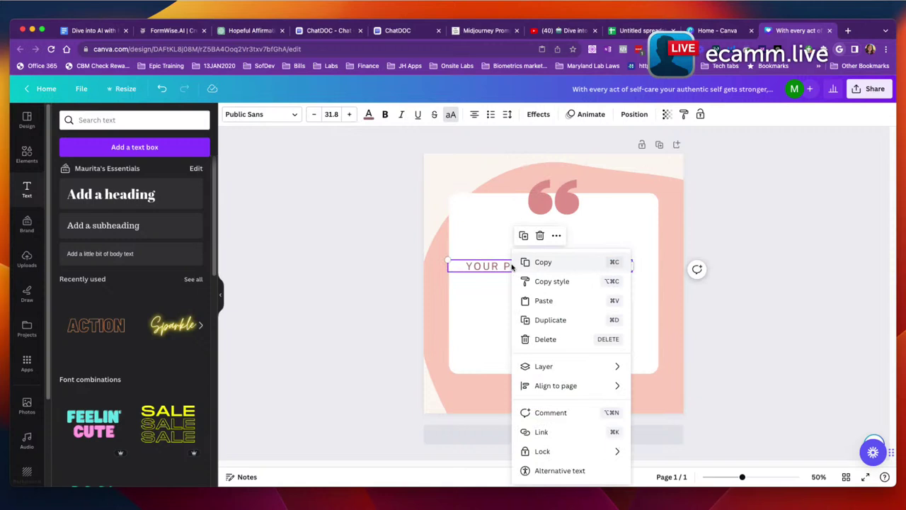
right_click(560, 246)
mouse_move(562, 245)
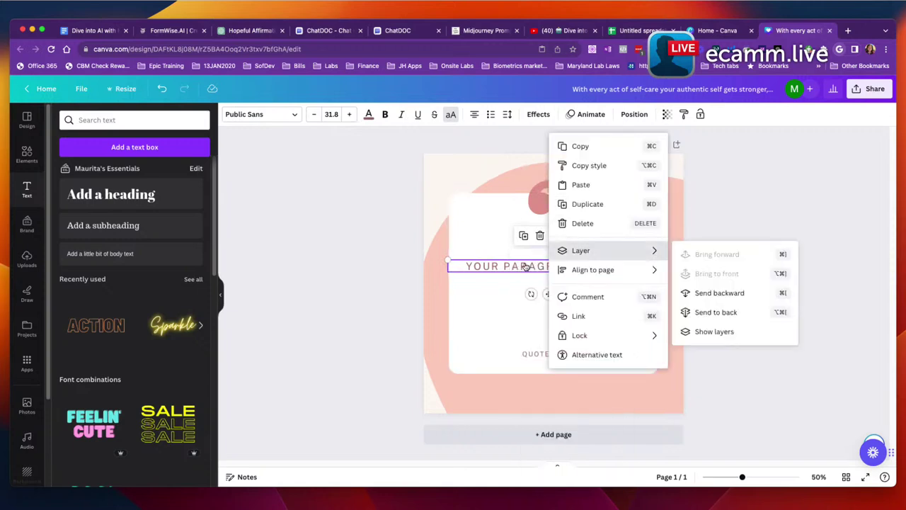
click(507, 323)
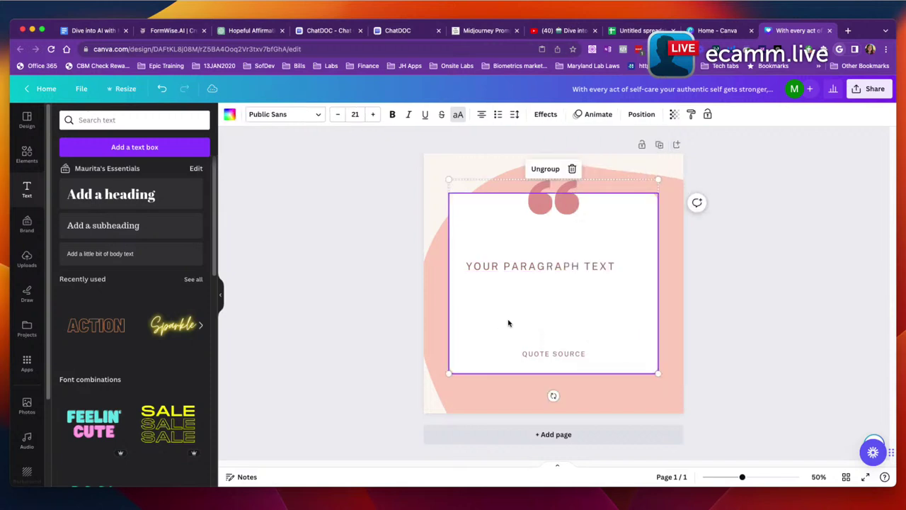
right_click(564, 270)
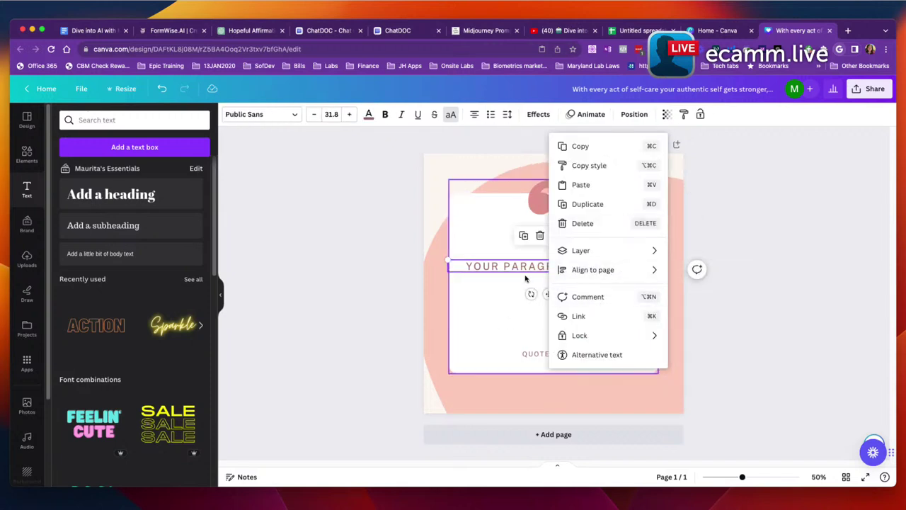
click(502, 295)
- Replace the placeholder paragraph text on the card with "QUOTE"
double_click(506, 265)
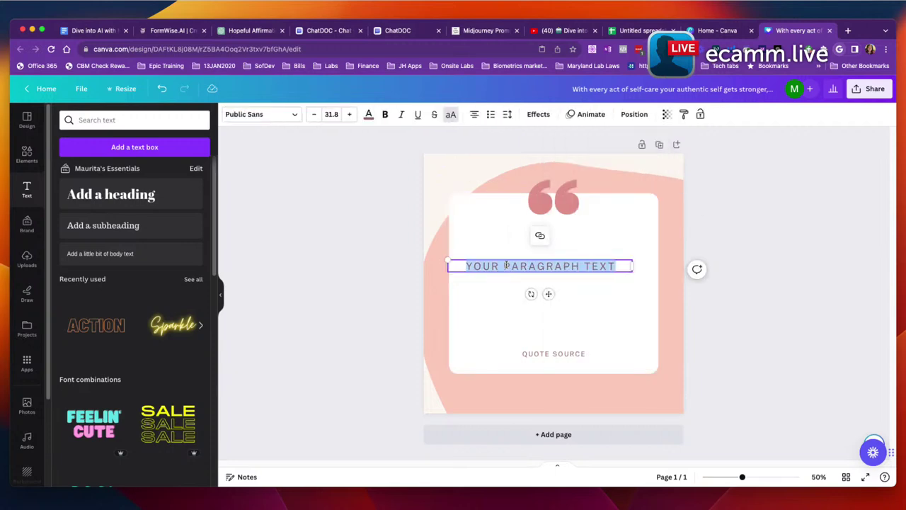
text(QUITE)
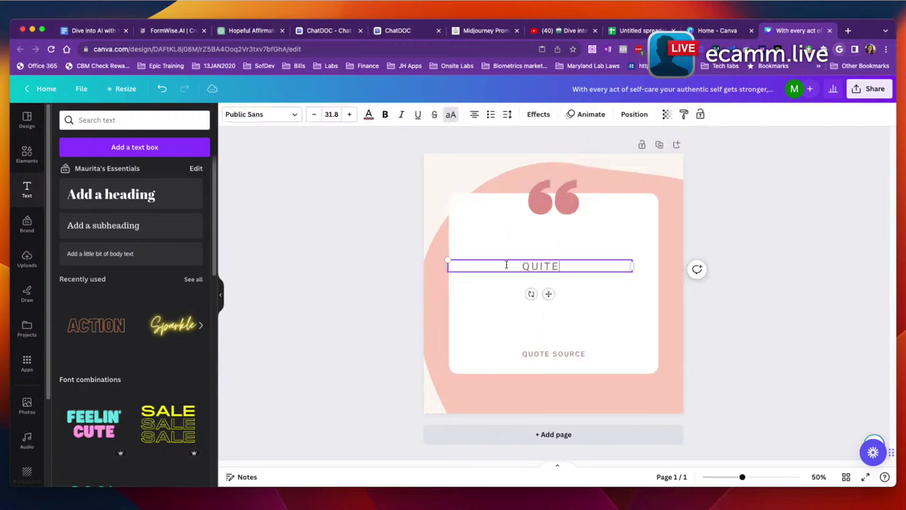
key(BackSpace)
key(BackSpace)
key(BackSpace)
key(BackSpace)
text(OTE)
key(BackSpace)
key(BackSpace)
key(BackSpace)
text(UOTE)
click(529, 317)
- Try to connect the QUOTE text box to the Affirmations data from its element options
click(582, 271)
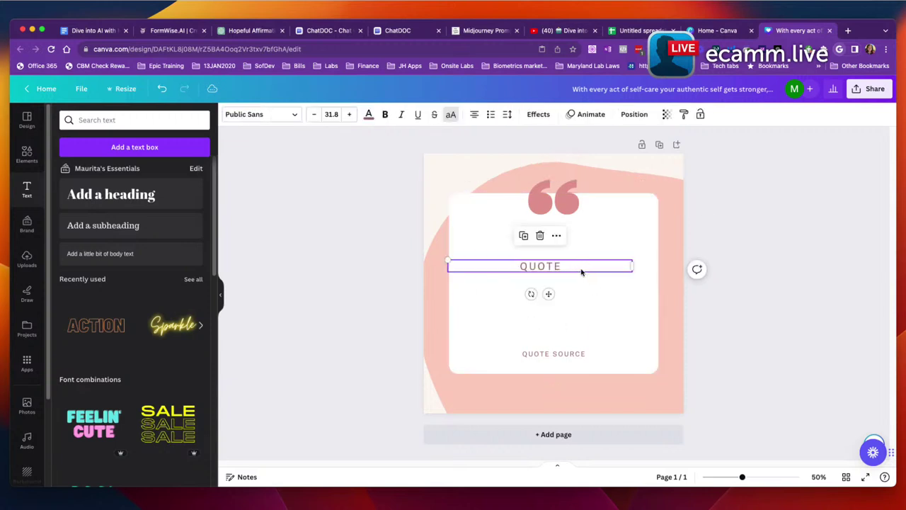
click(557, 235)
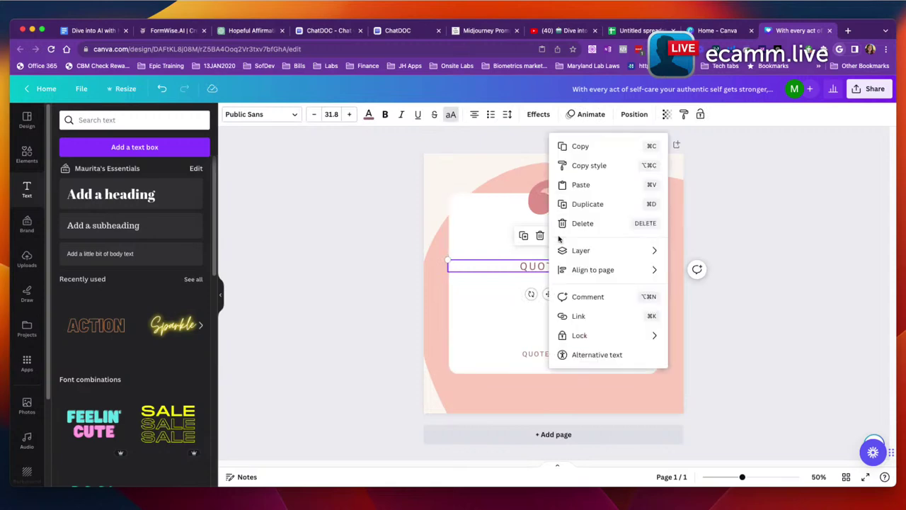
click(491, 311)
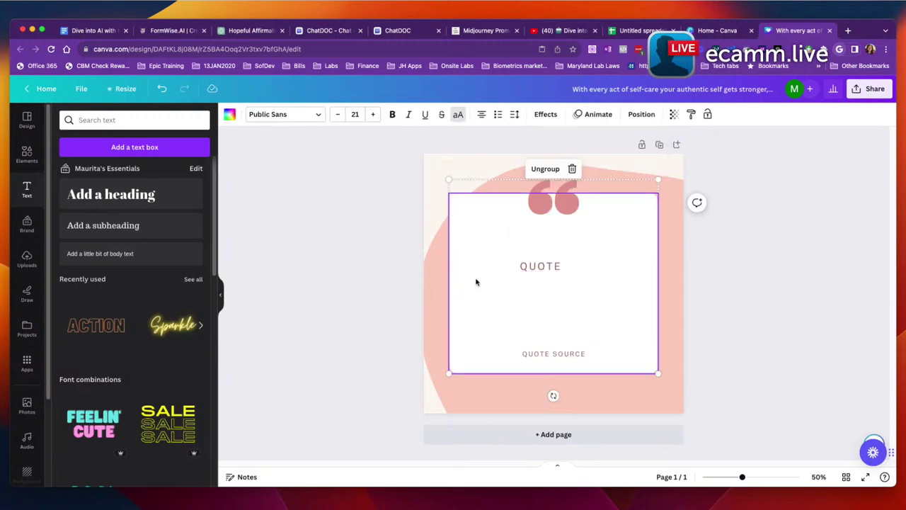
right_click(542, 267)
click(556, 235)
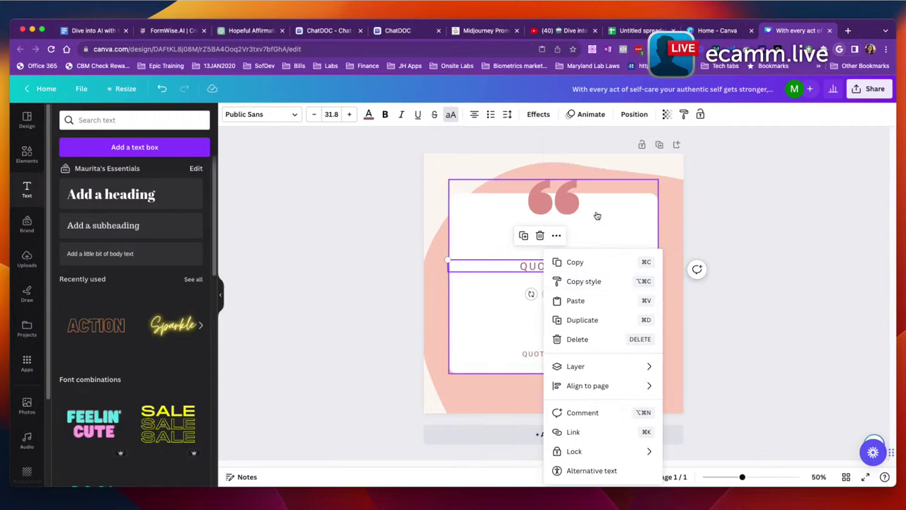
click(509, 301)
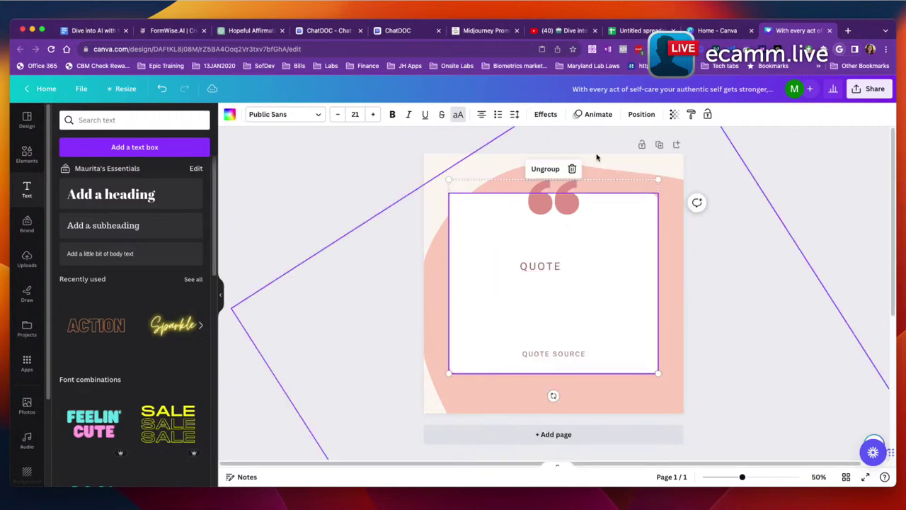
click(553, 267)
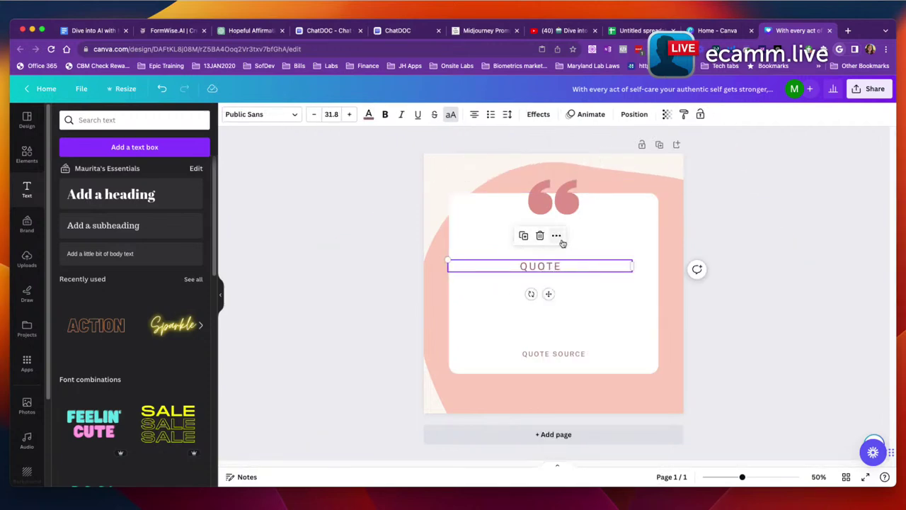
click(559, 238)
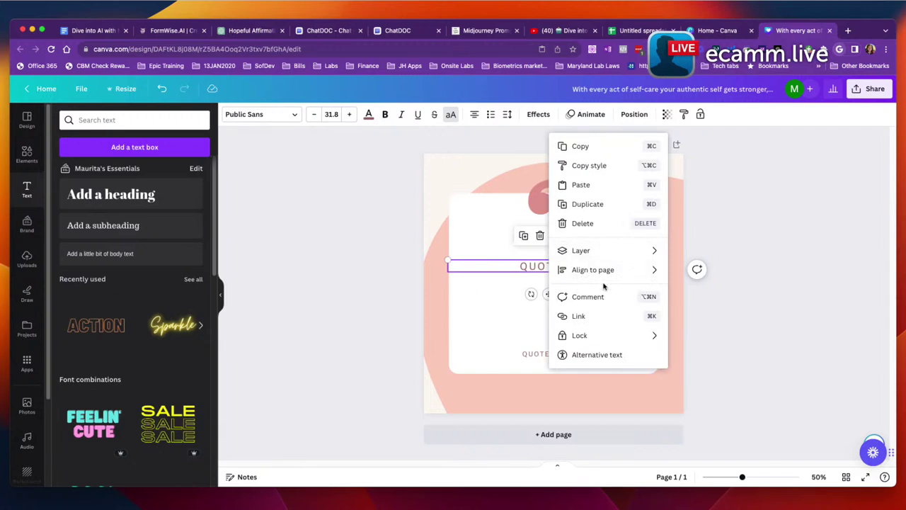
click(502, 323)
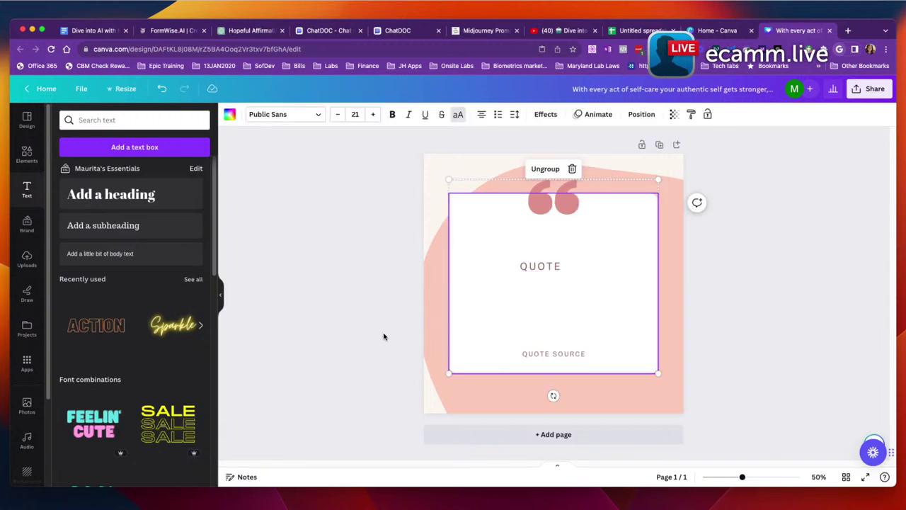
right_click(543, 267)
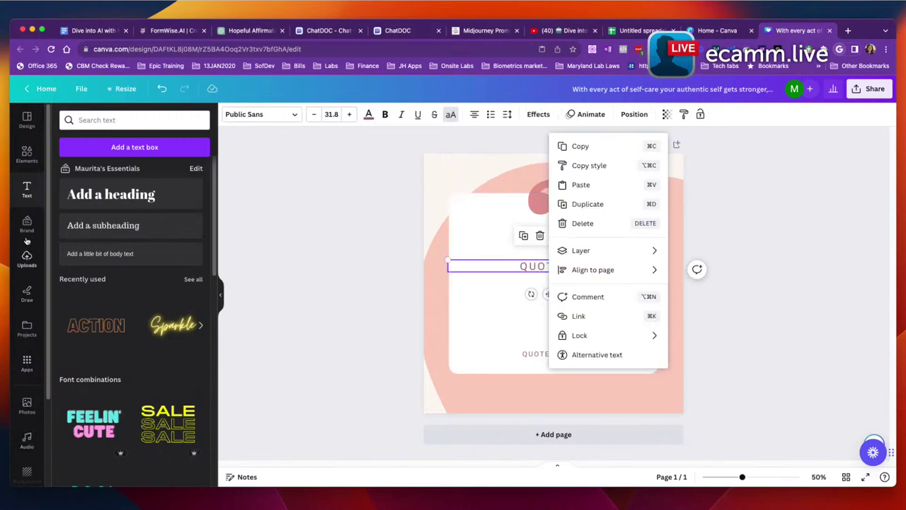
- Start manual data entry in Bulk create again and clear the sample names and emails from the table
scroll(27, 290, down, 3)
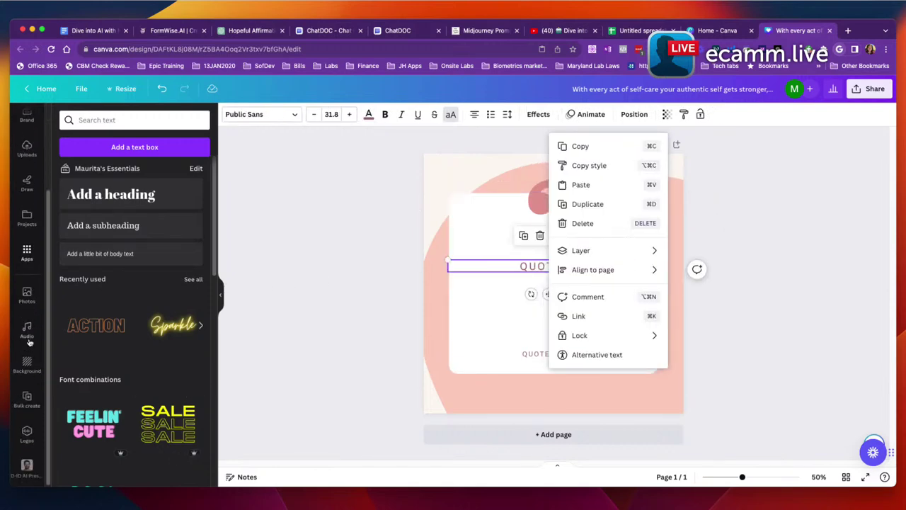
click(27, 400)
click(126, 321)
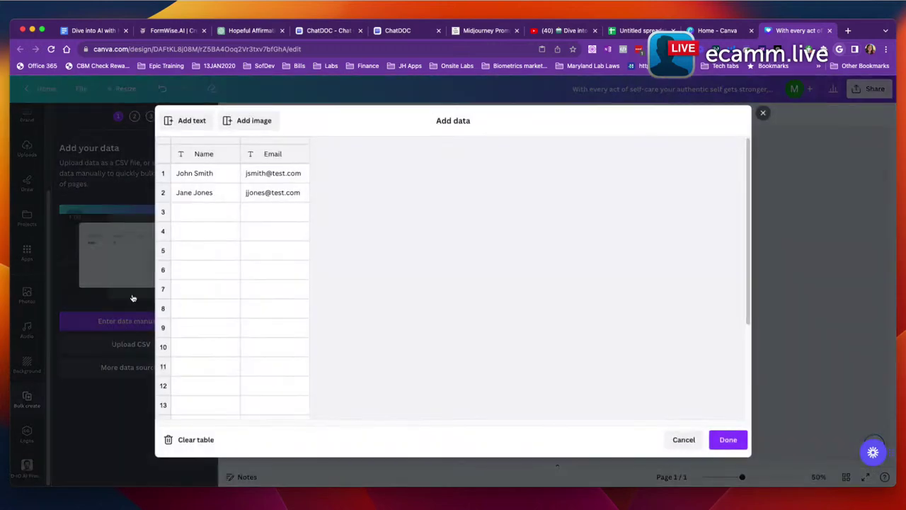
click(187, 440)
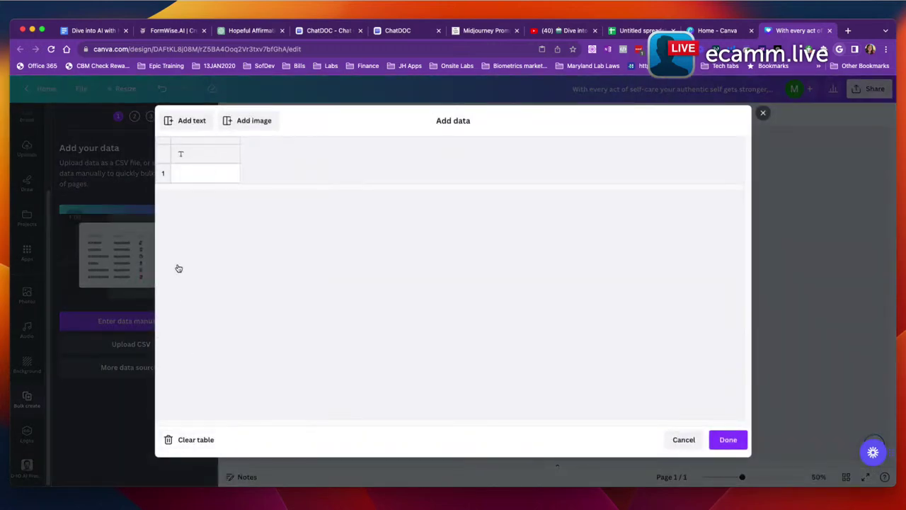
- Begin naming the cleared table's text column, entering "Aff" in its header
click(189, 174)
click(194, 156)
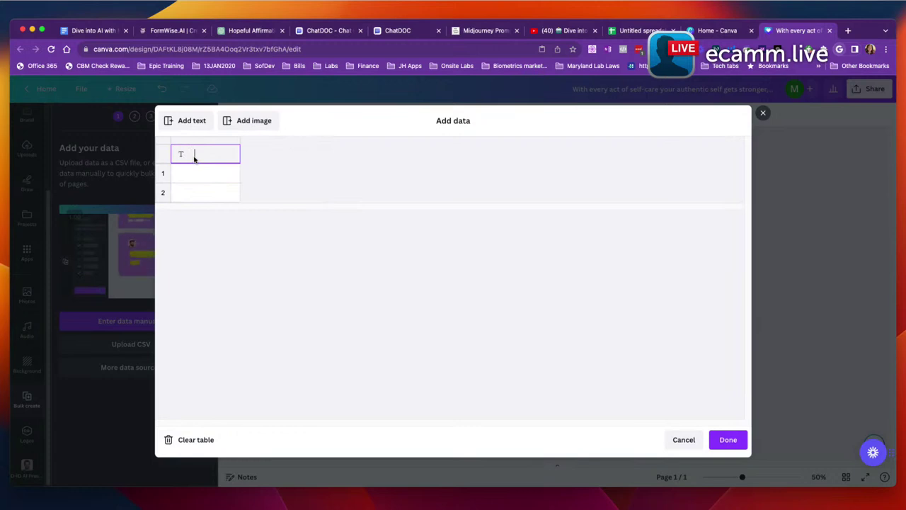
text(Aff)
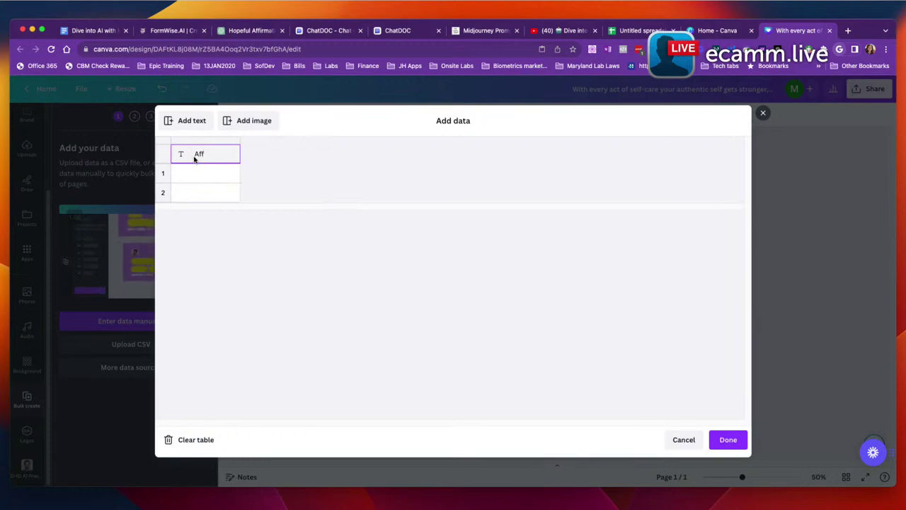